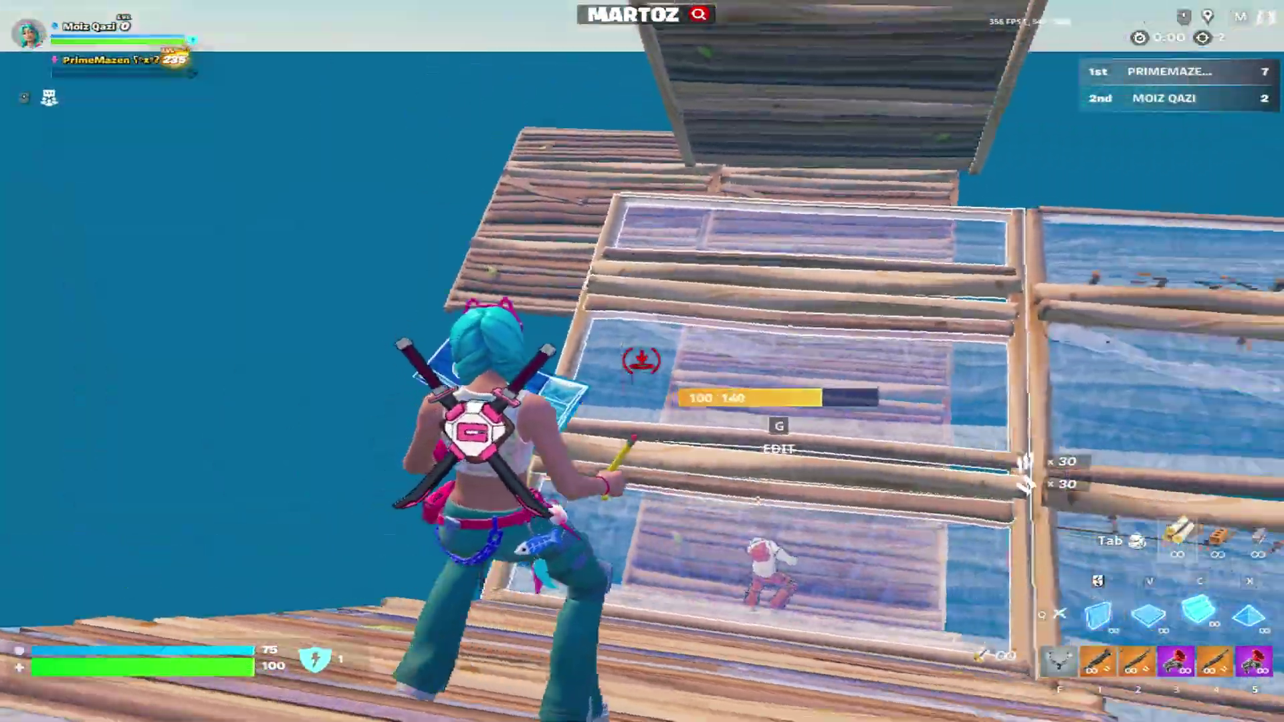
key(2)
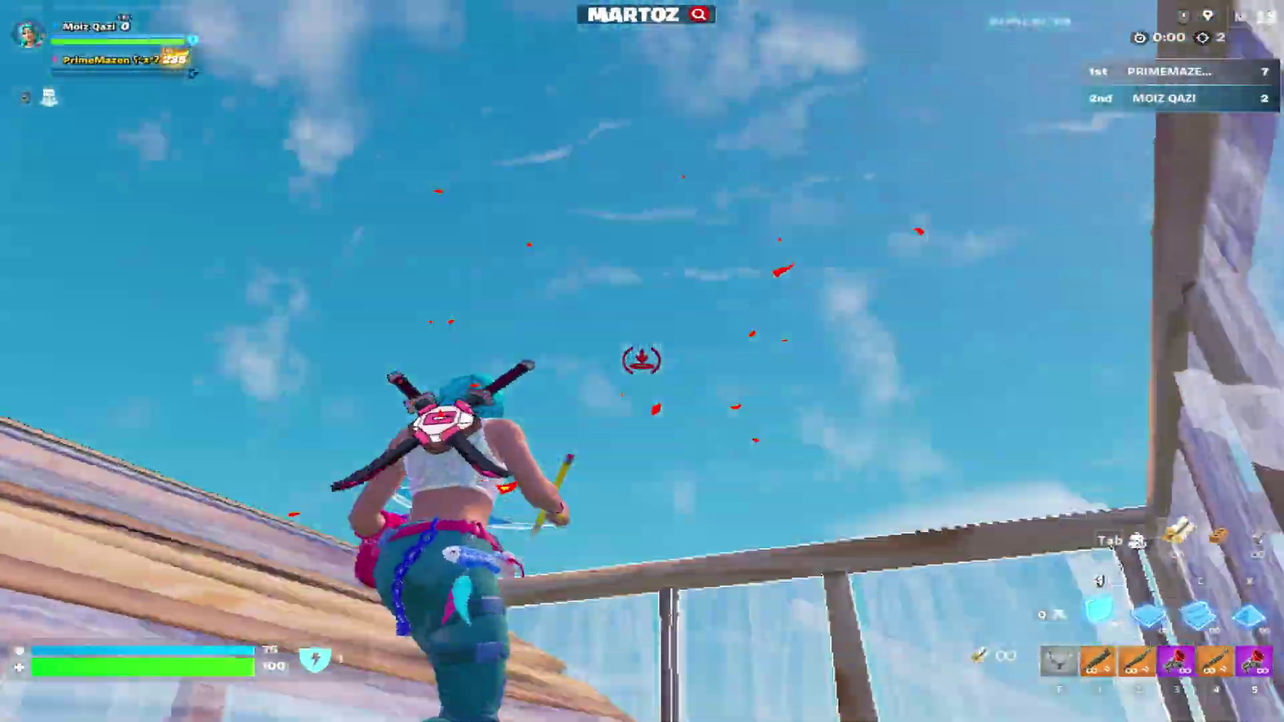
click(642, 361)
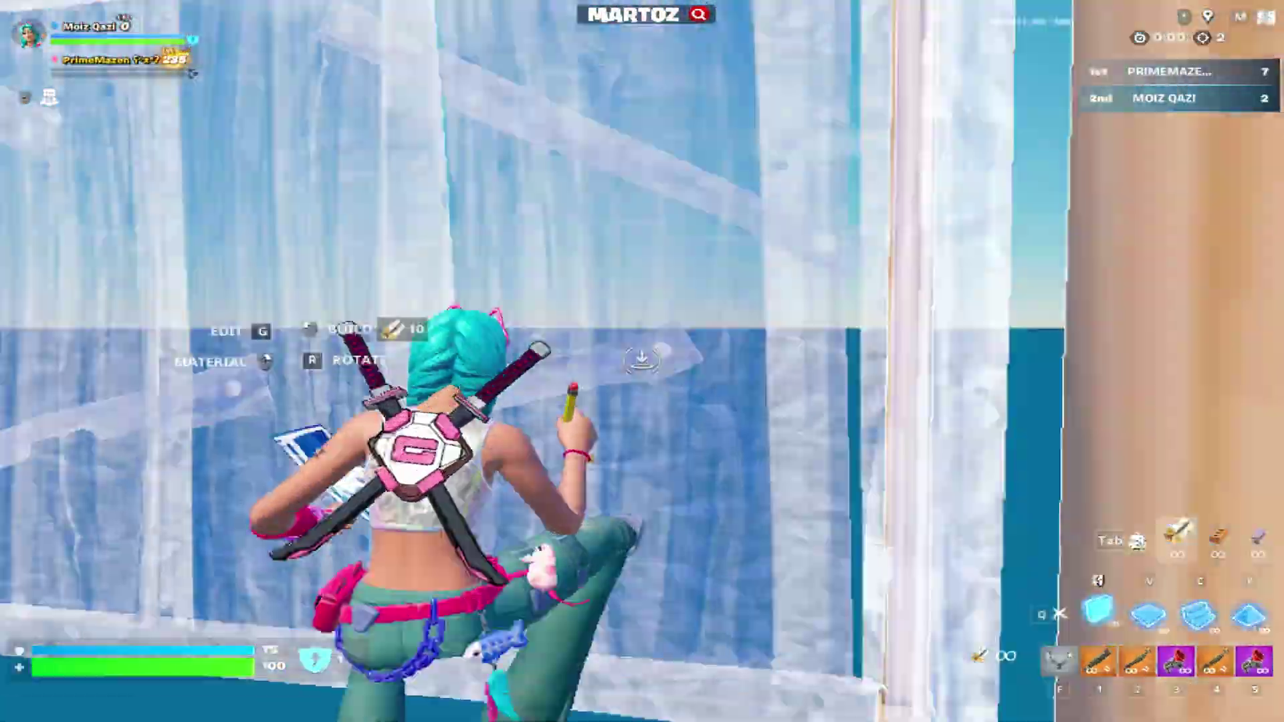
key(2)
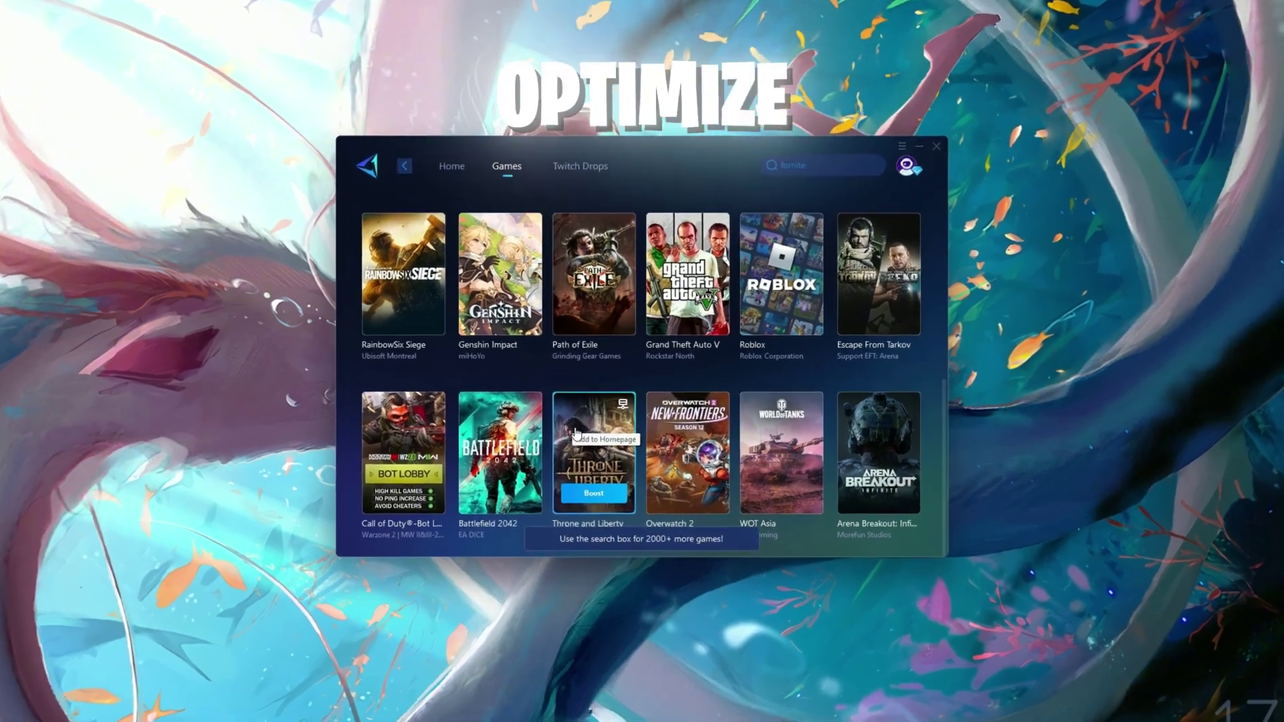
scroll(603, 493, up, 3)
scroll(592, 531, up, 3)
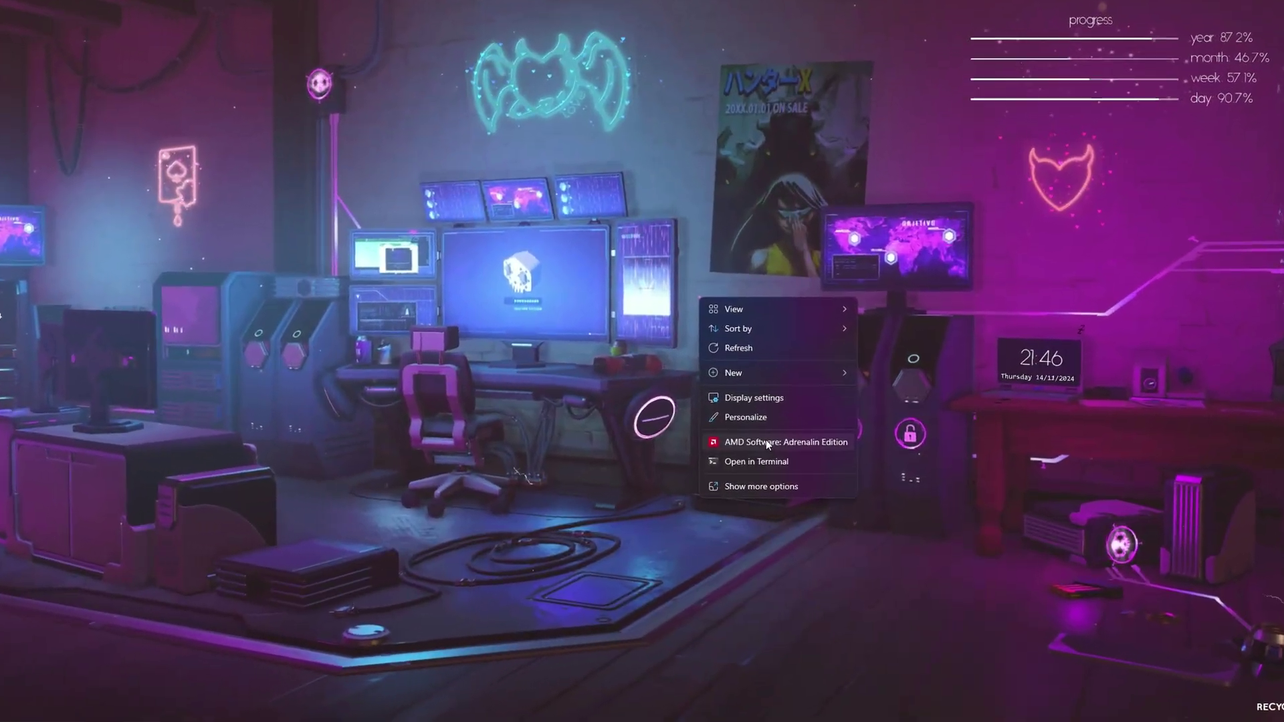
Open the gaming graphics settings in AMD Software: Adrenalin Edition and disable Radeon Anti-Lag
click(807, 452)
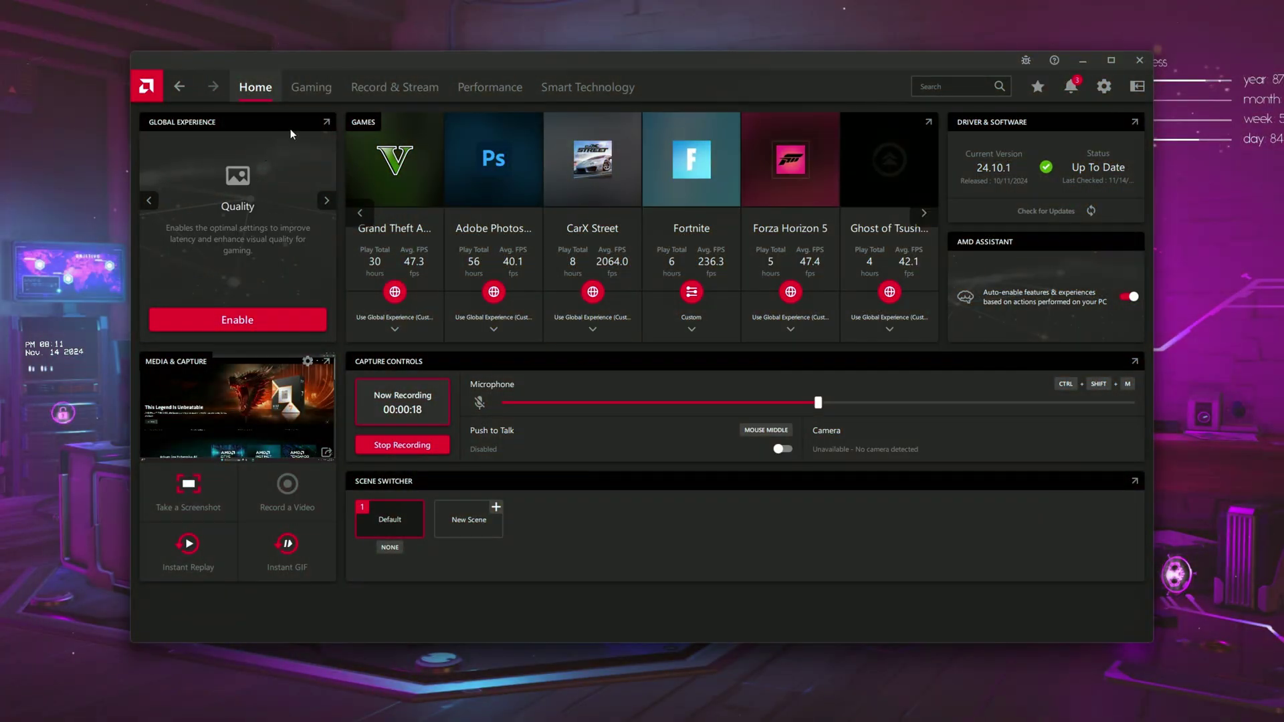
click(315, 88)
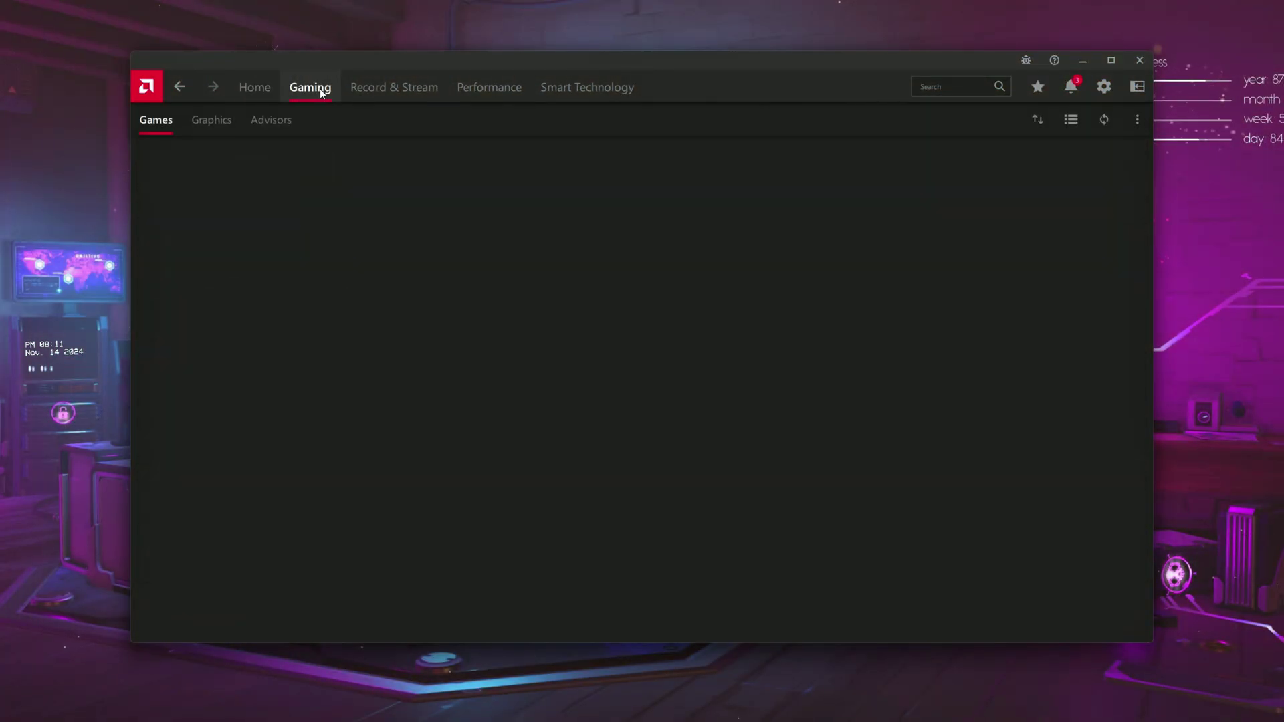
click(209, 119)
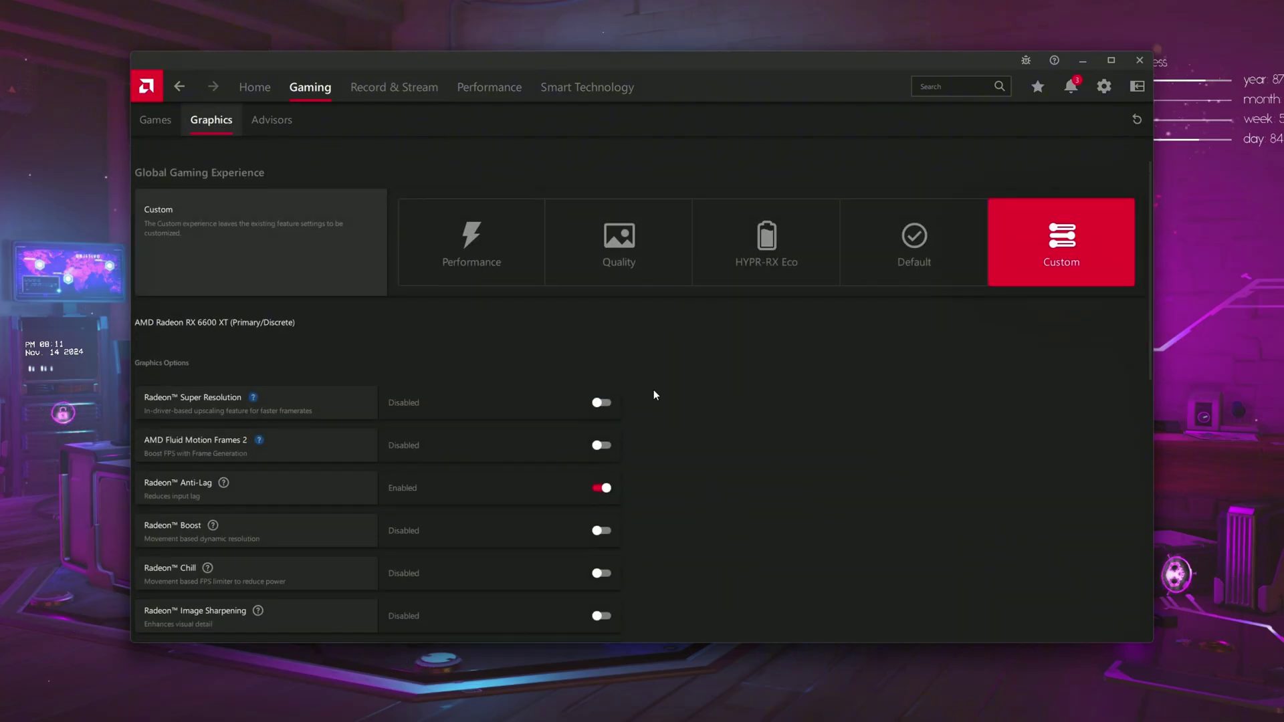
scroll(653, 393, down, 3)
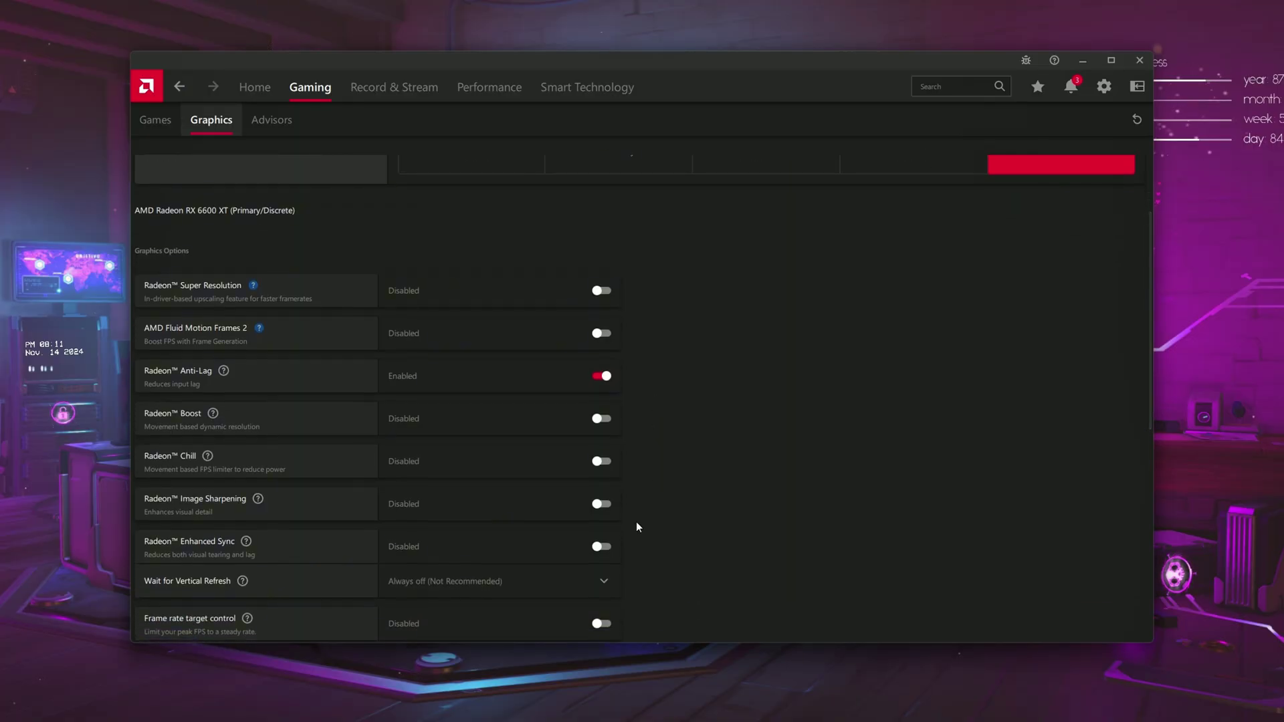
click(597, 378)
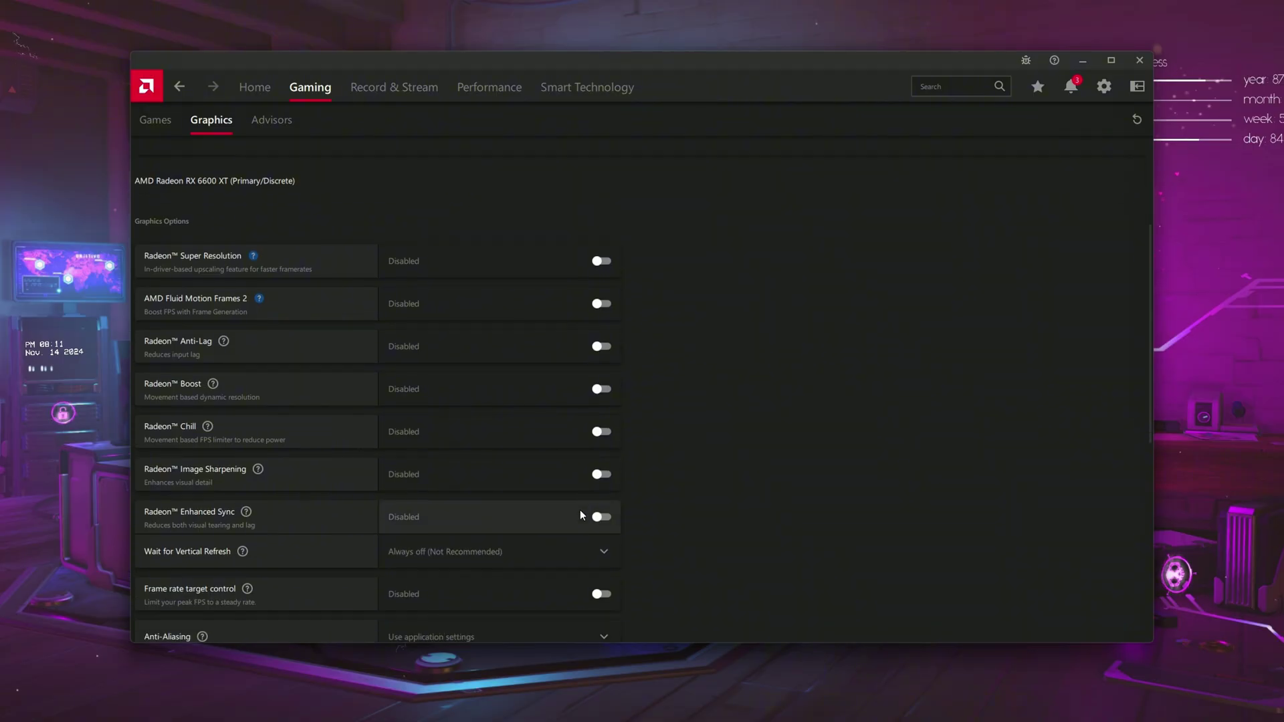
Set Texture Filtering Quality to Performance and make sure Surface Format Optimization is enabled
scroll(580, 509, down, 5)
scroll(546, 361, down, 3)
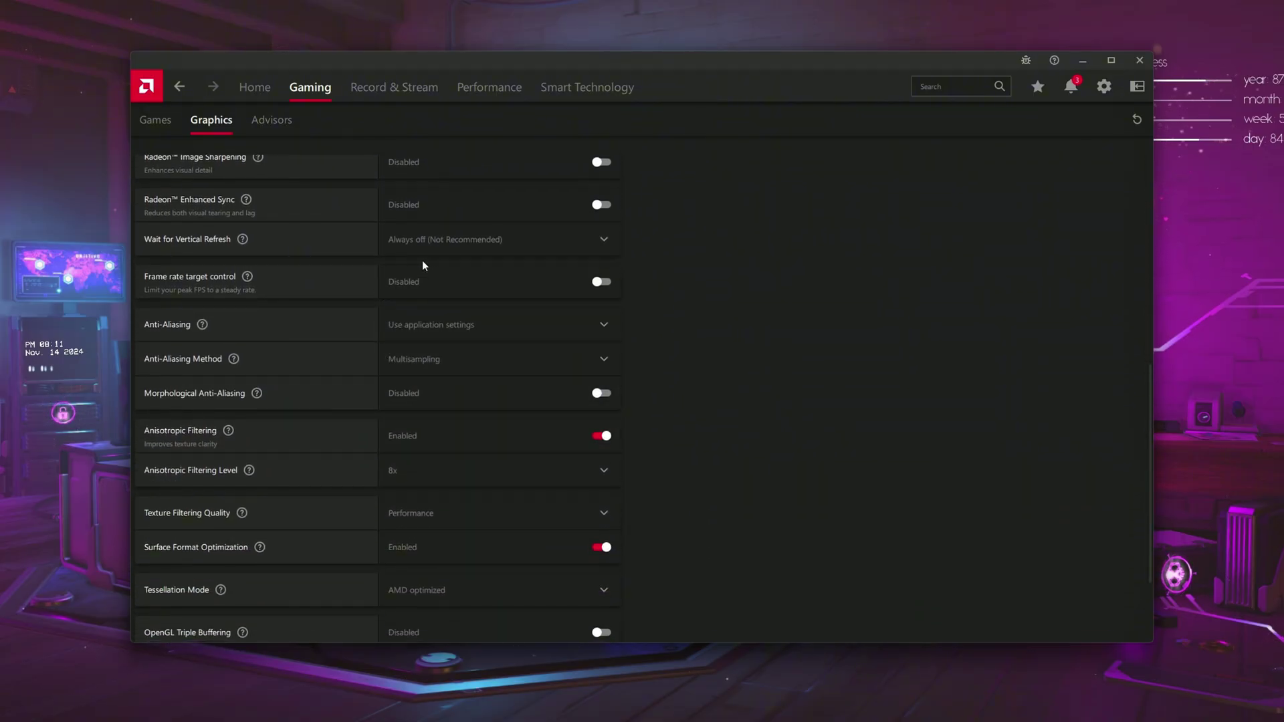
scroll(439, 327, down, 2)
scroll(444, 340, down, 1)
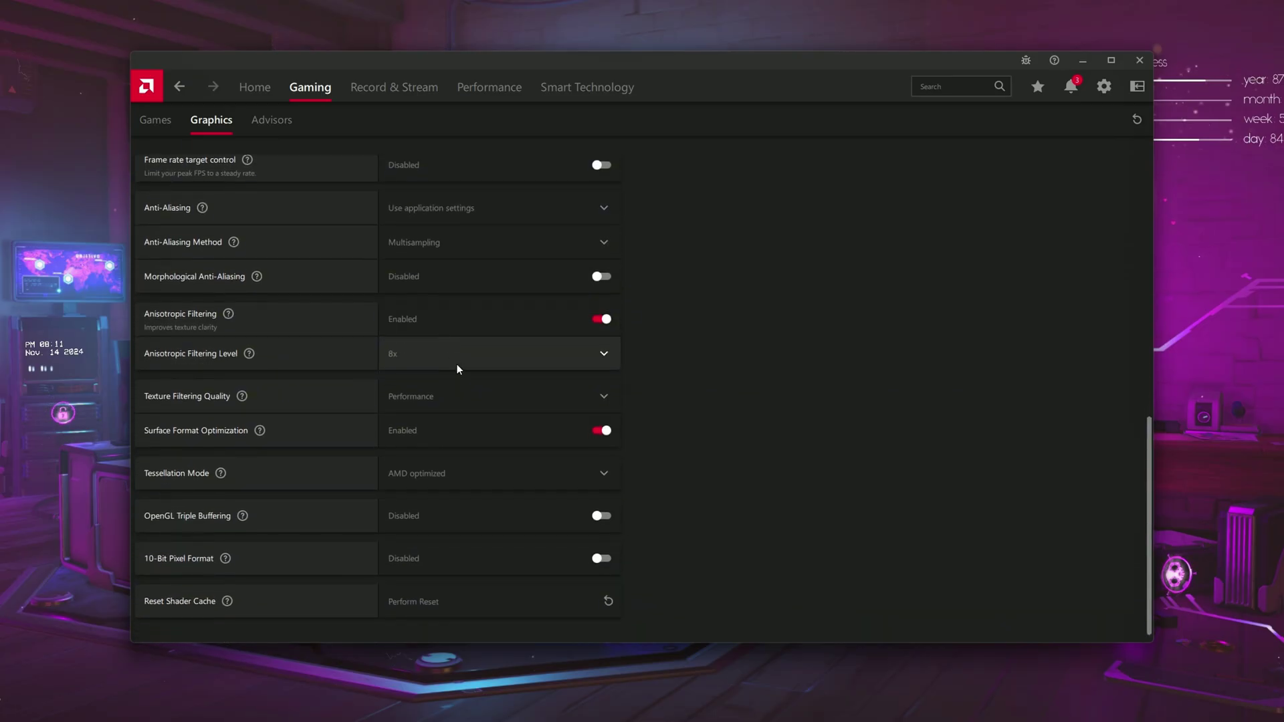
click(417, 393)
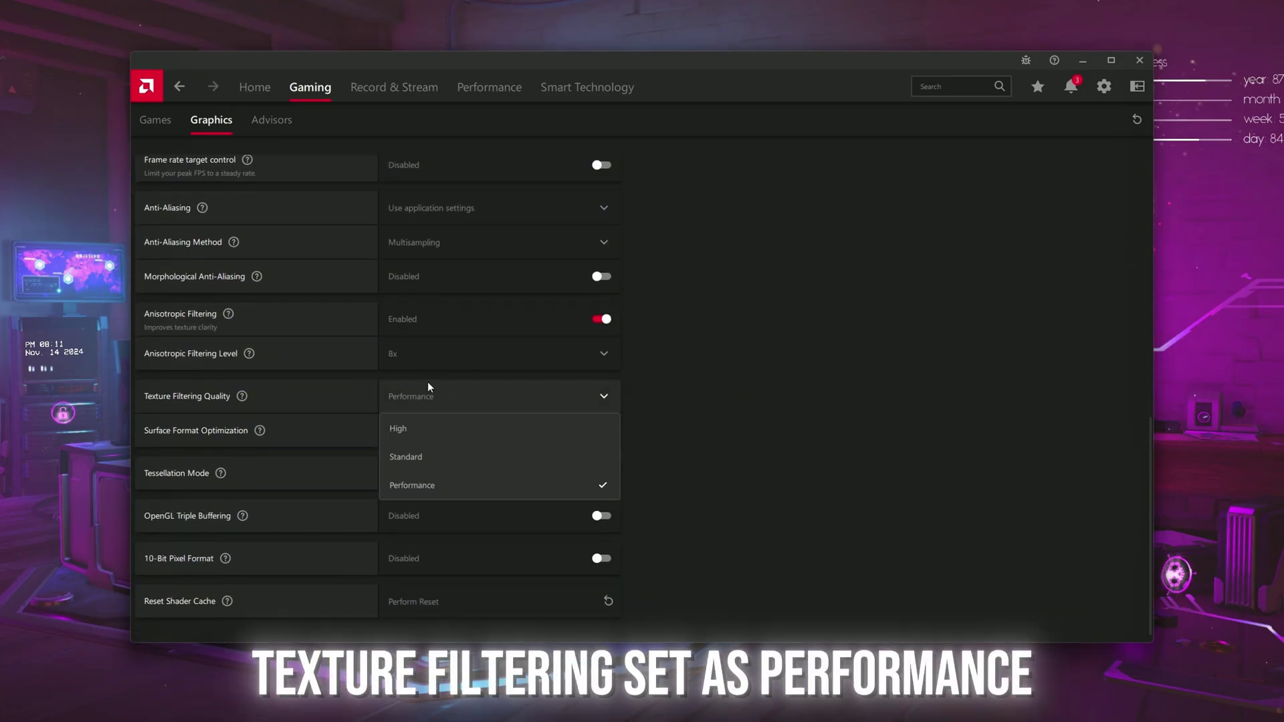
click(399, 492)
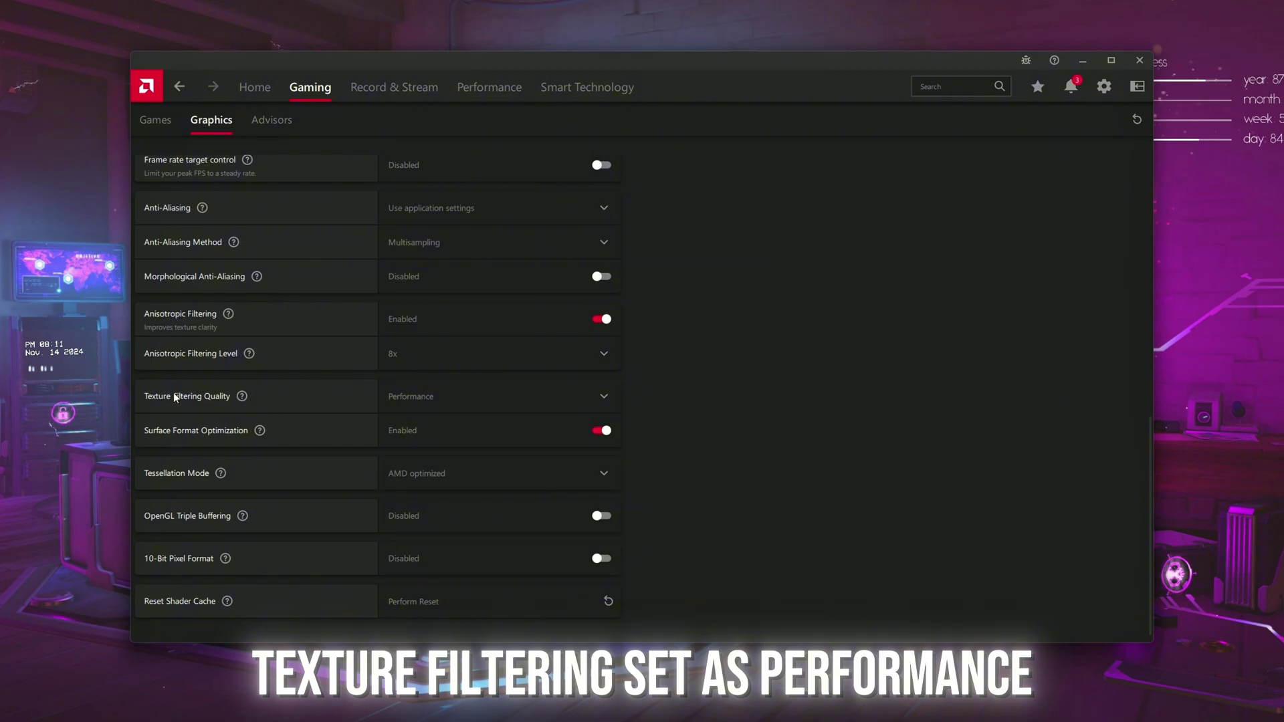
click(421, 394)
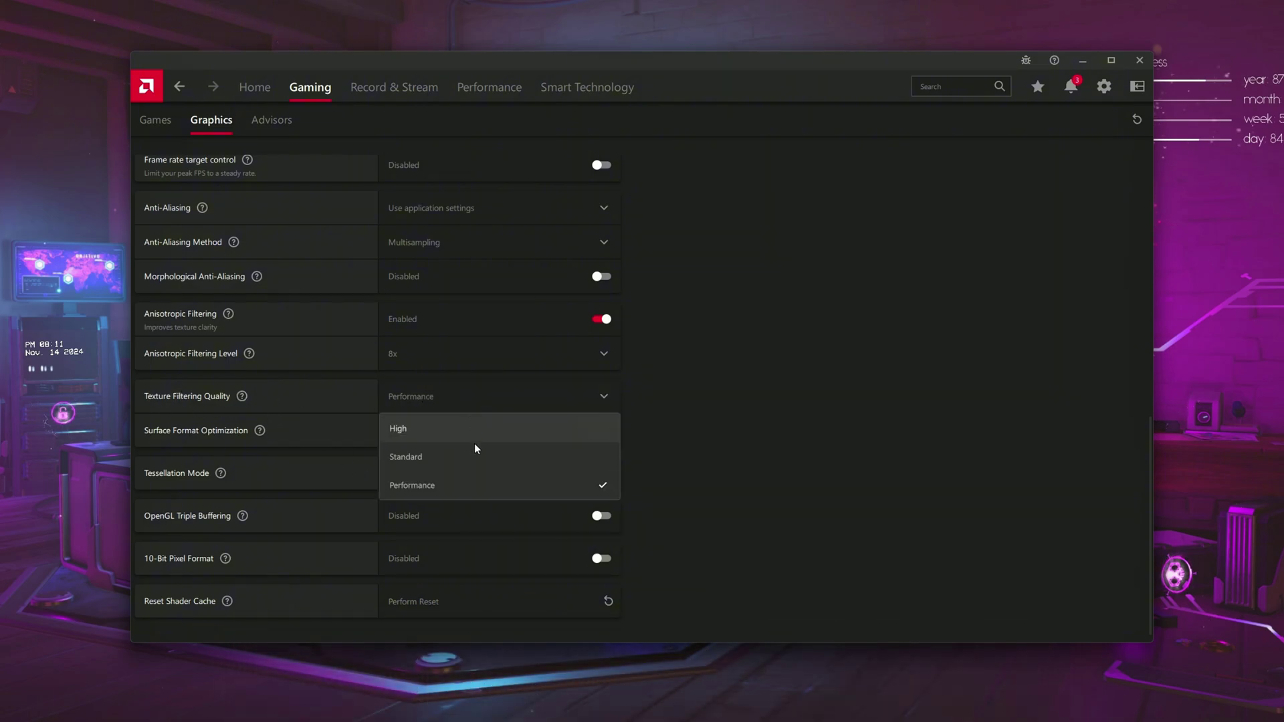
click(405, 484)
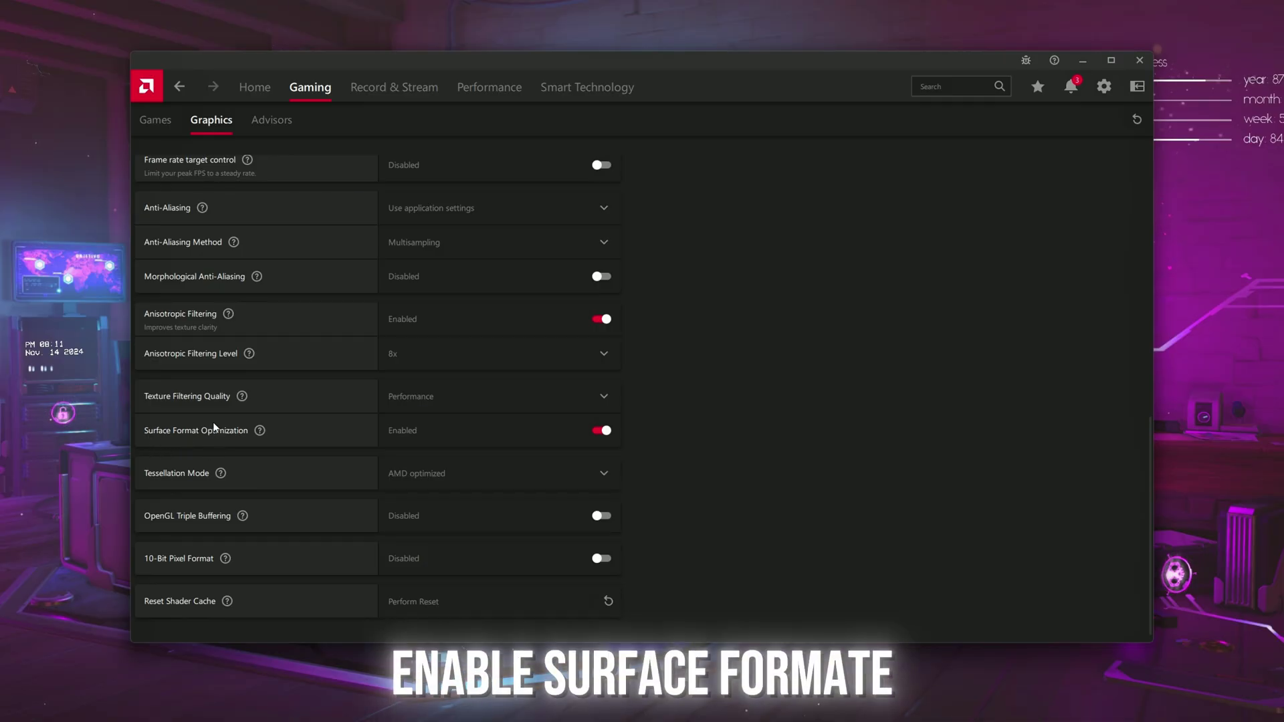
click(608, 431)
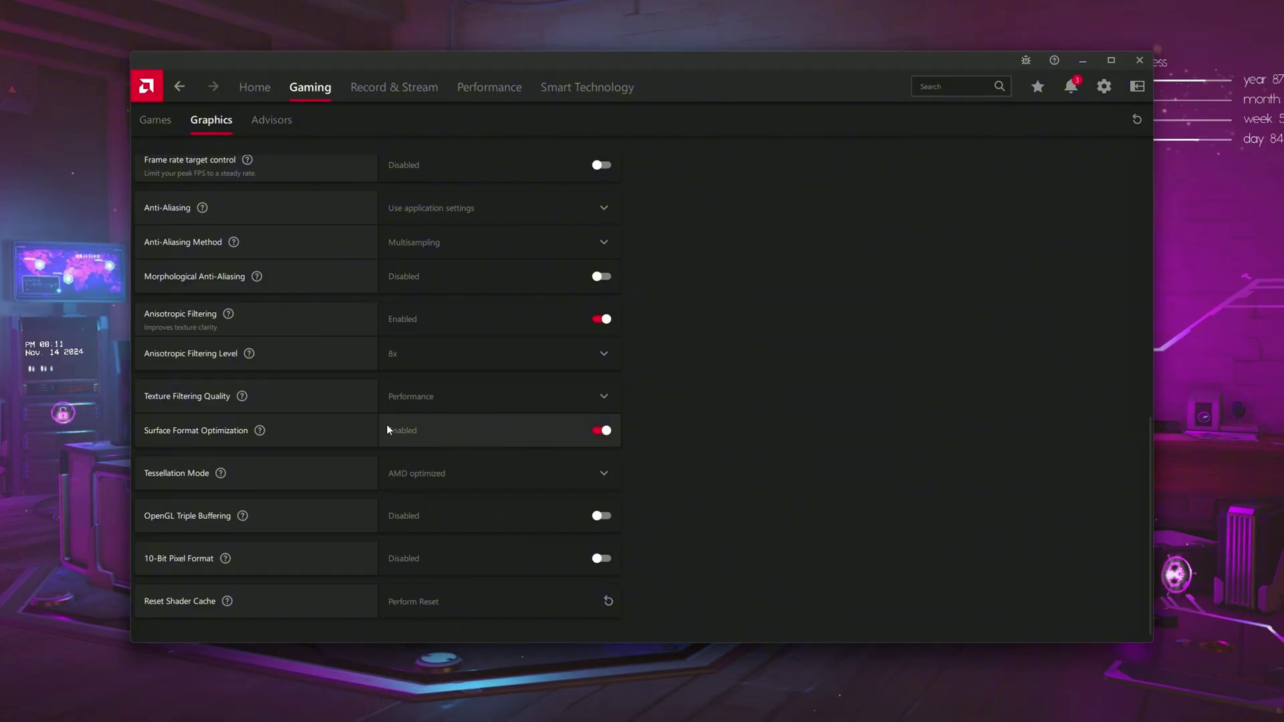
Set Tessellation Mode to Override application settings and the Maximum Tessellation Level to Off
scroll(347, 431, down, 1)
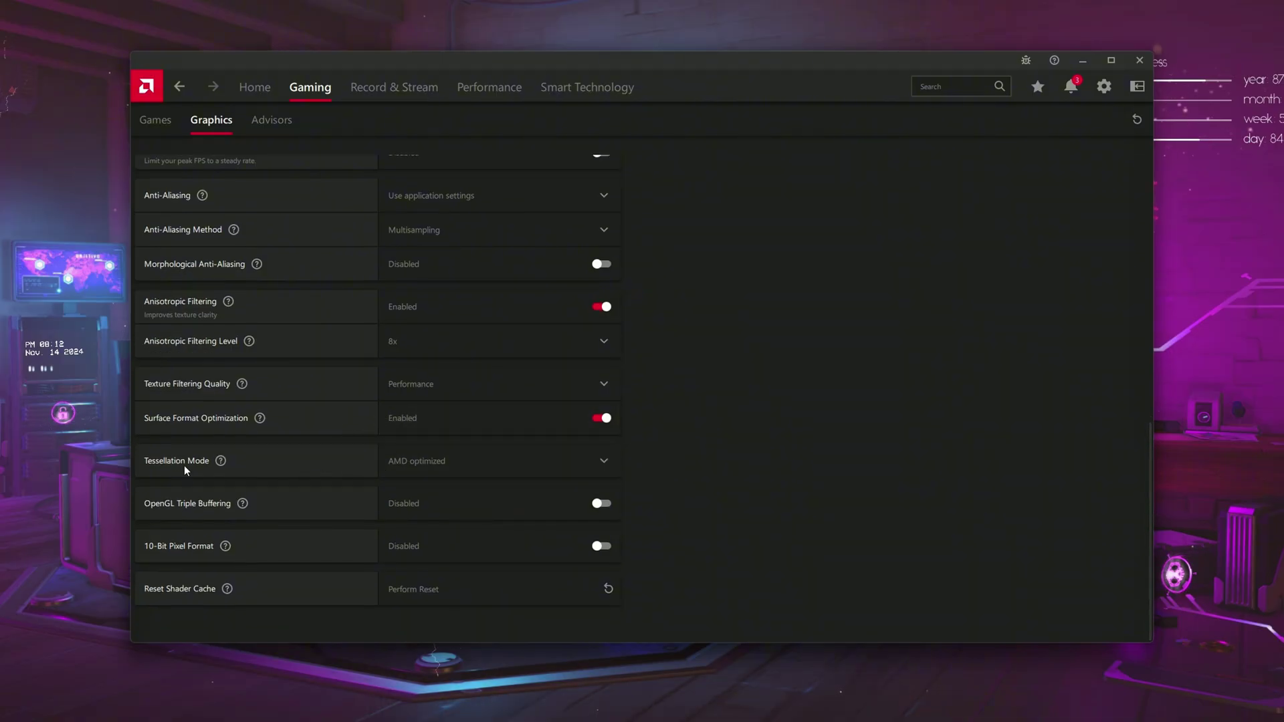
click(410, 460)
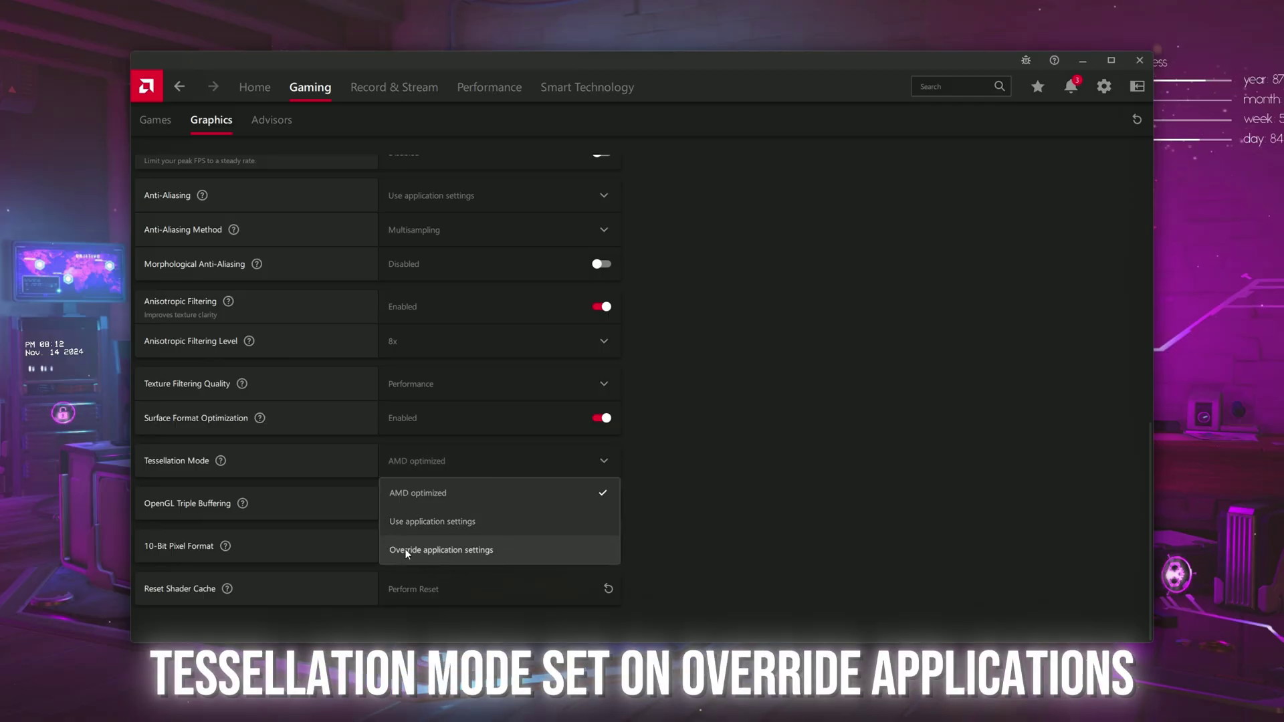
click(417, 549)
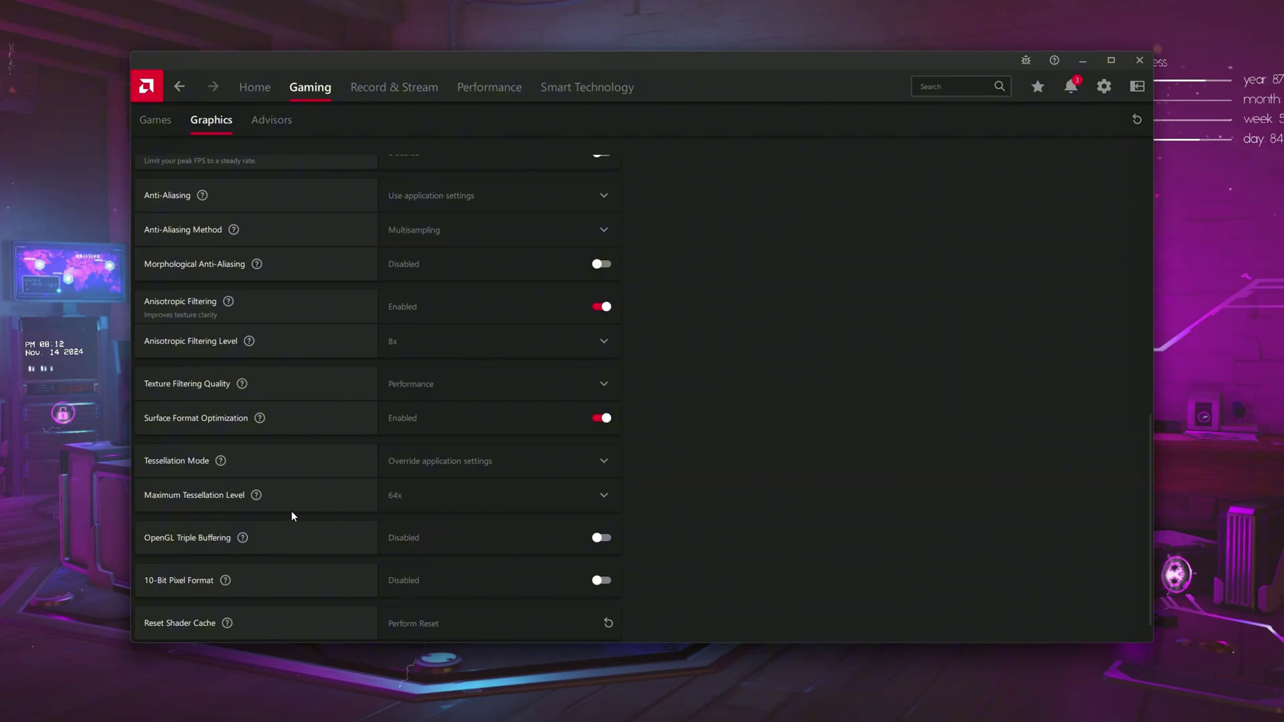
click(394, 501)
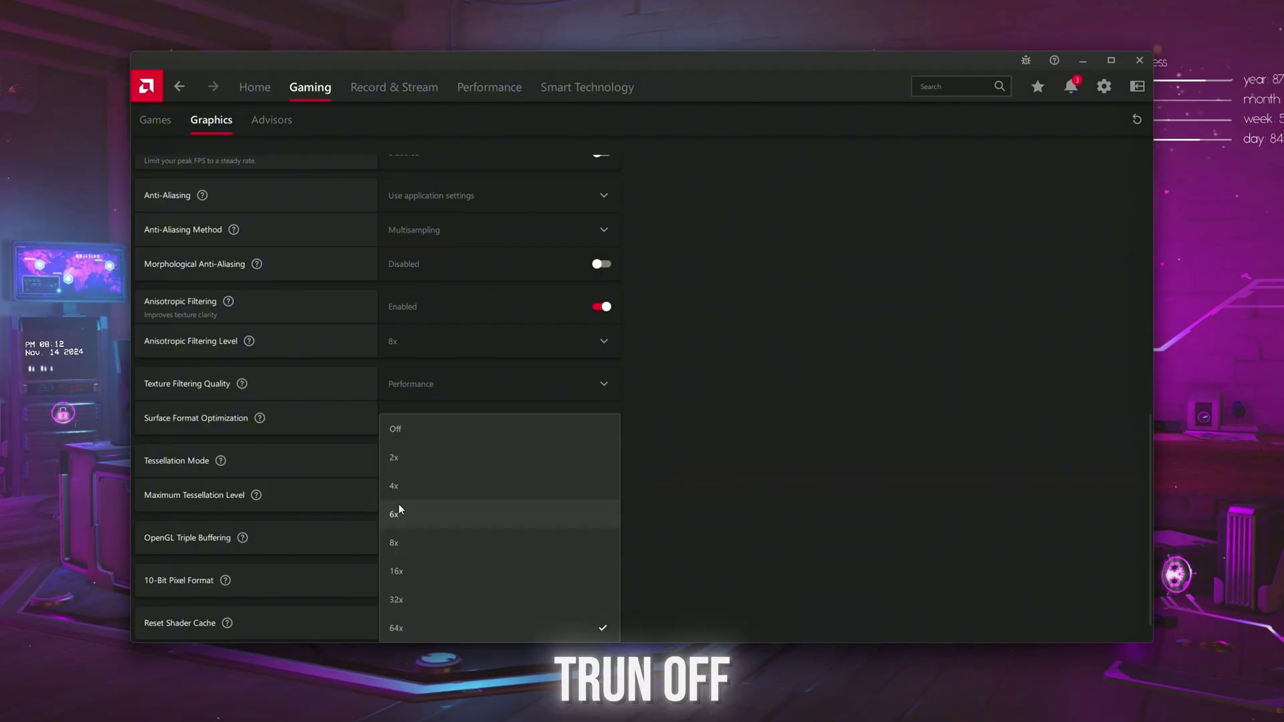
click(396, 430)
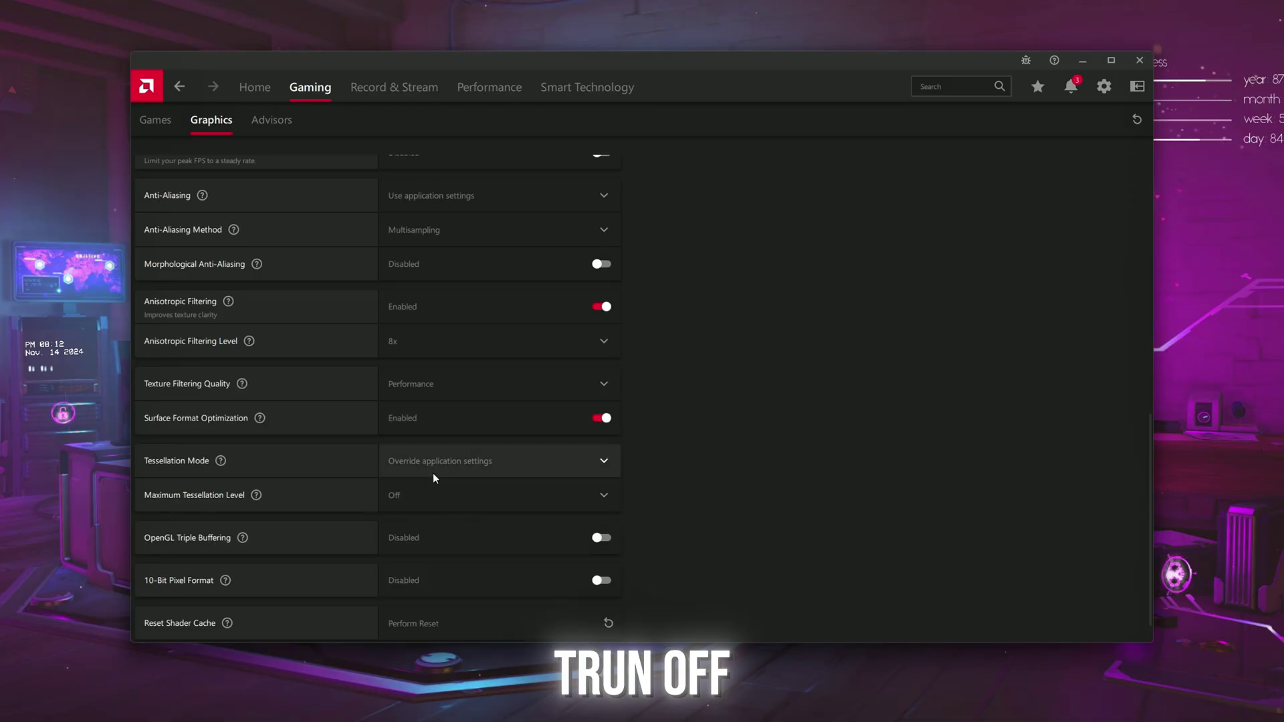
Reset the shader cache and accept the confirmation
scroll(435, 472, down, 1)
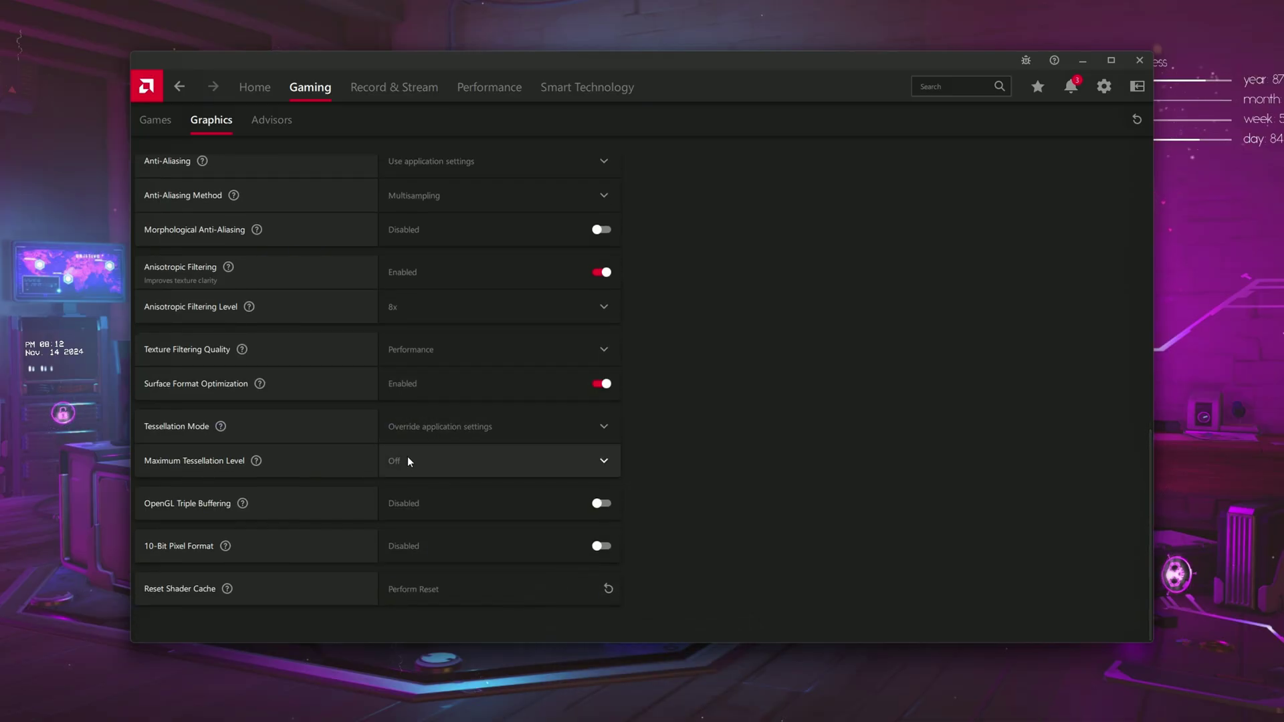
click(457, 595)
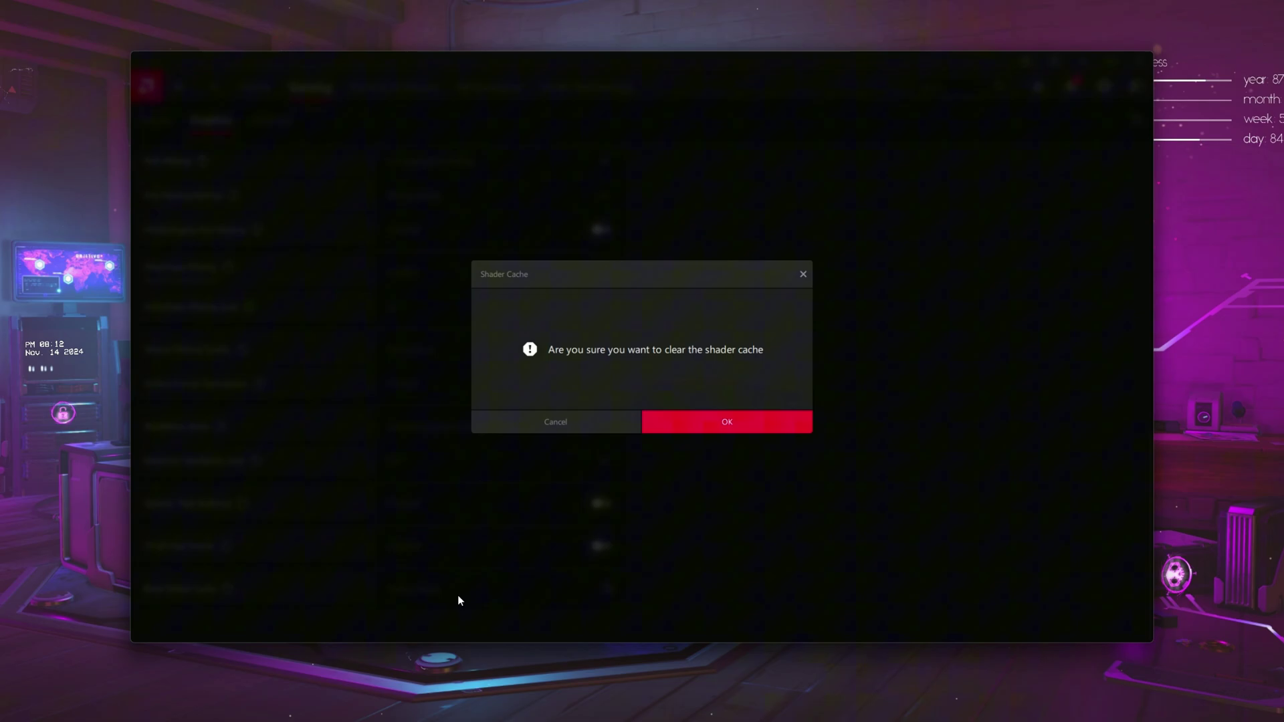
click(712, 424)
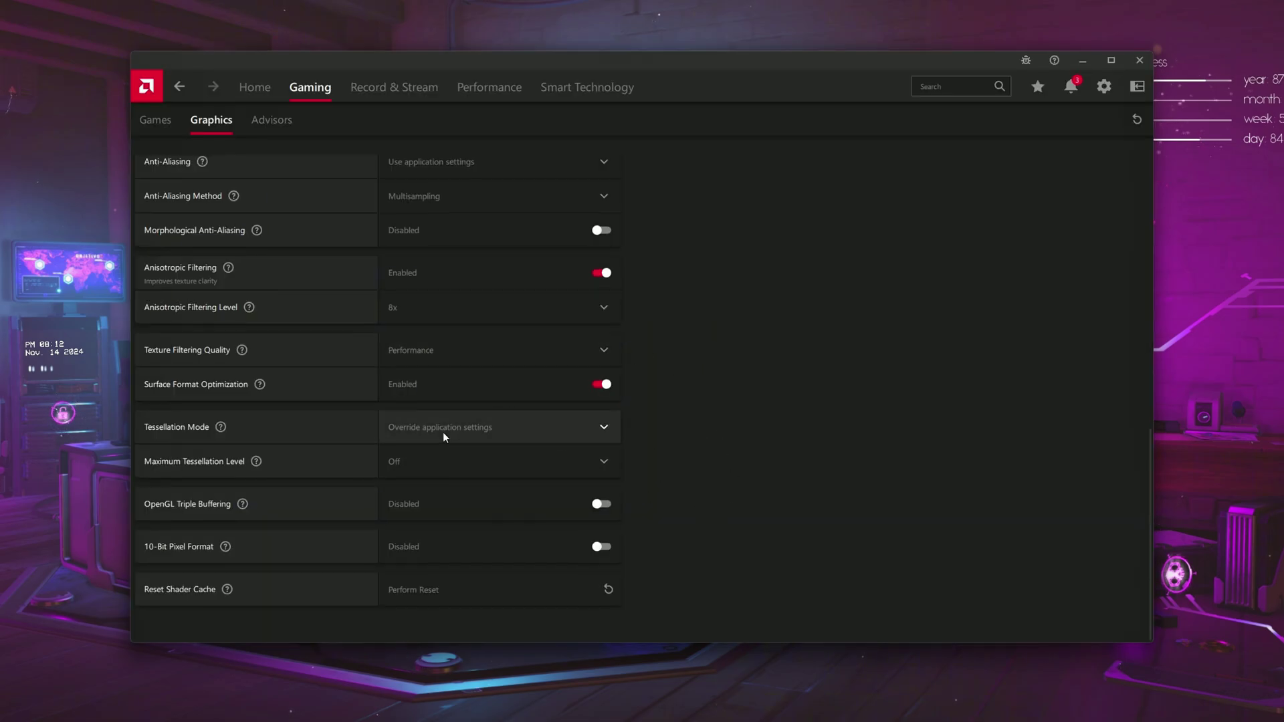
Go to the Record & Stream settings and make sure Instant Replay is disabled in the Media section
scroll(442, 432, up, 10)
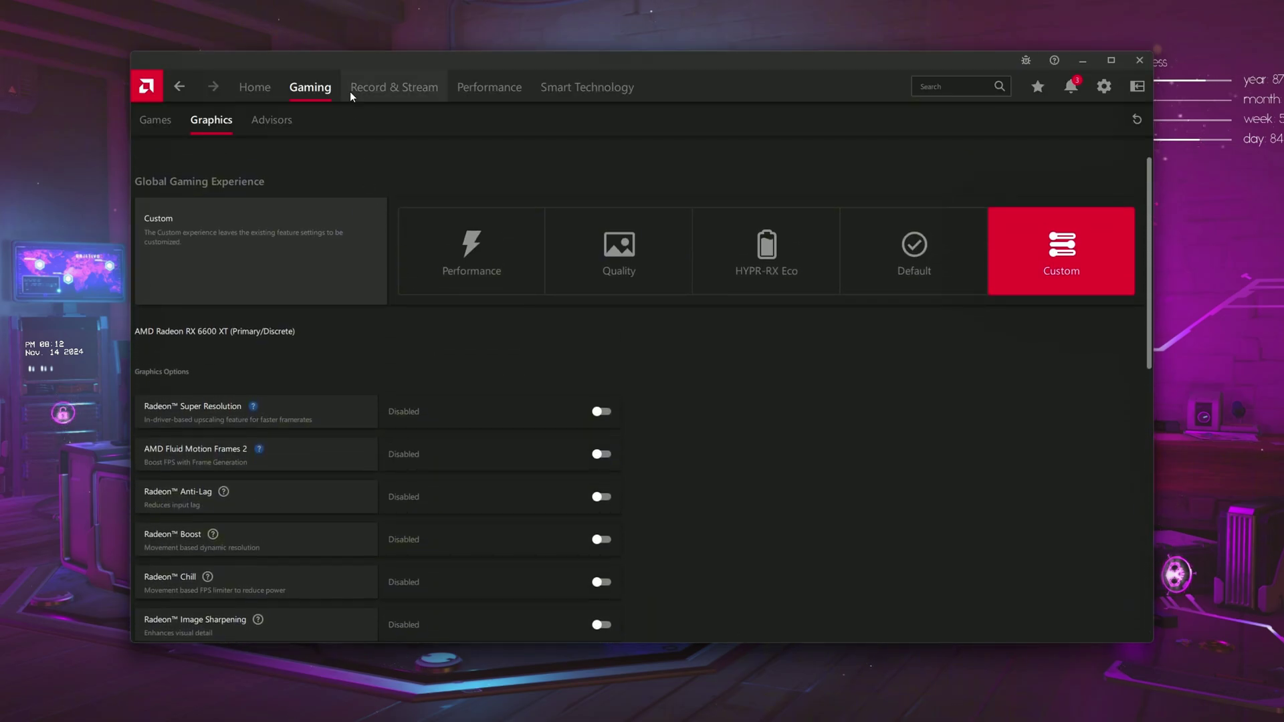
click(385, 86)
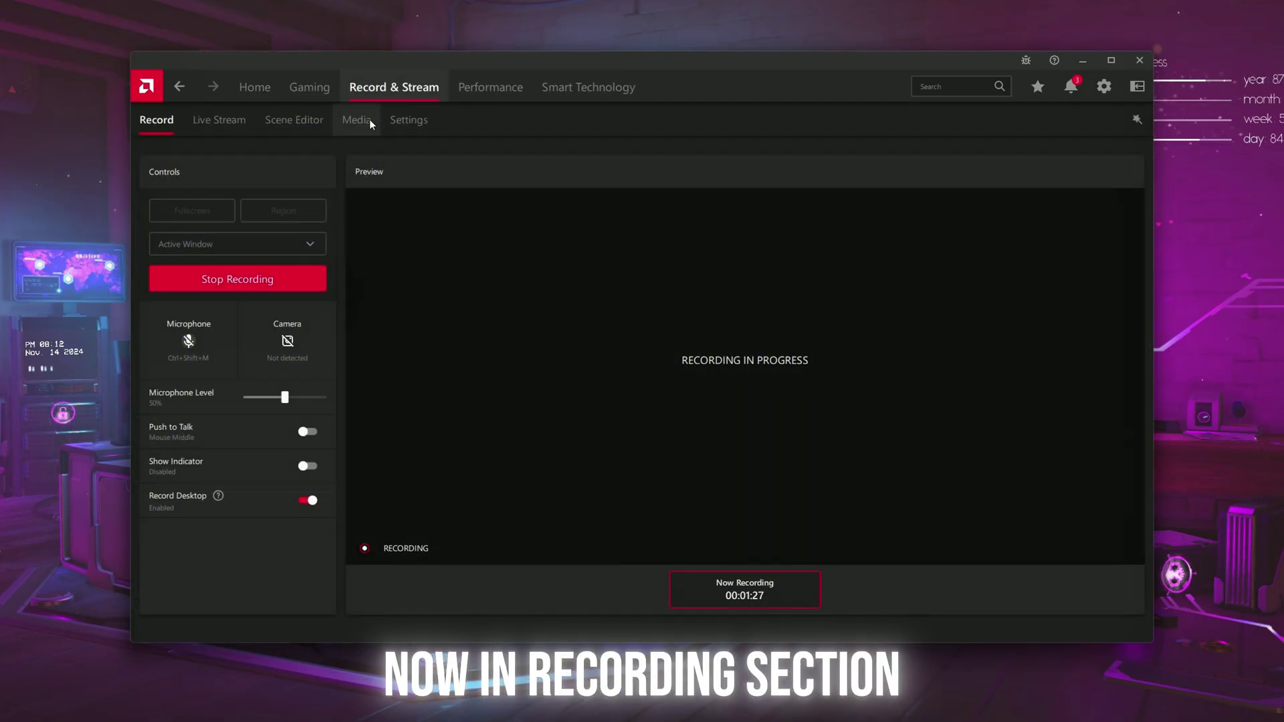
click(408, 120)
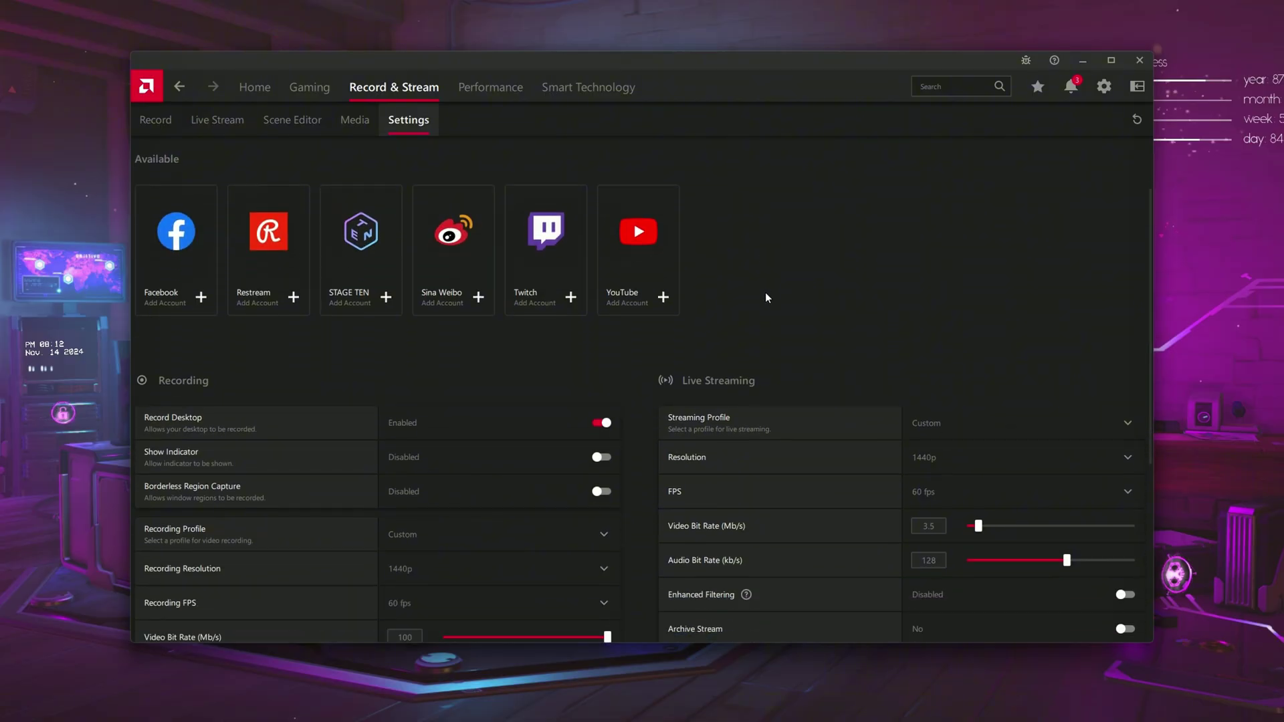
scroll(766, 297, down, 5)
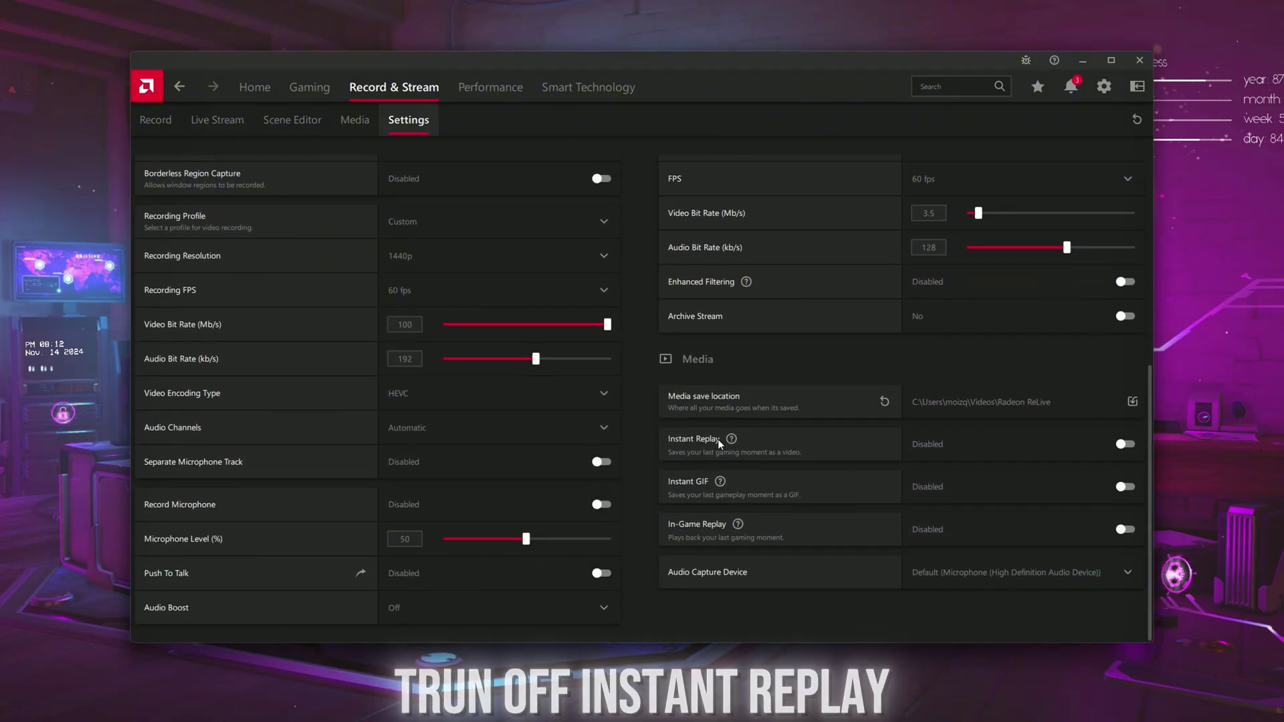
click(1123, 445)
click(1129, 448)
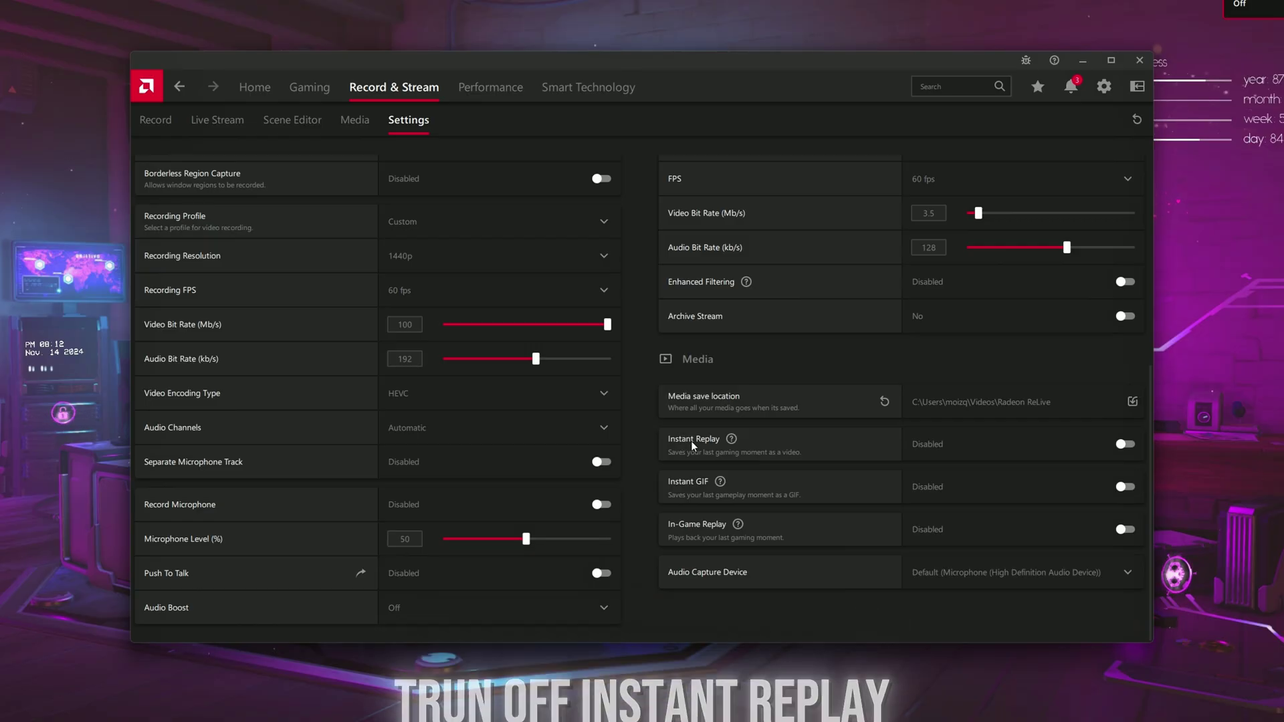
Open the performance tuning settings and expand the fine tuning controls of the GPU's fan curve
scroll(712, 447, up, 1)
scroll(711, 448, up, 3)
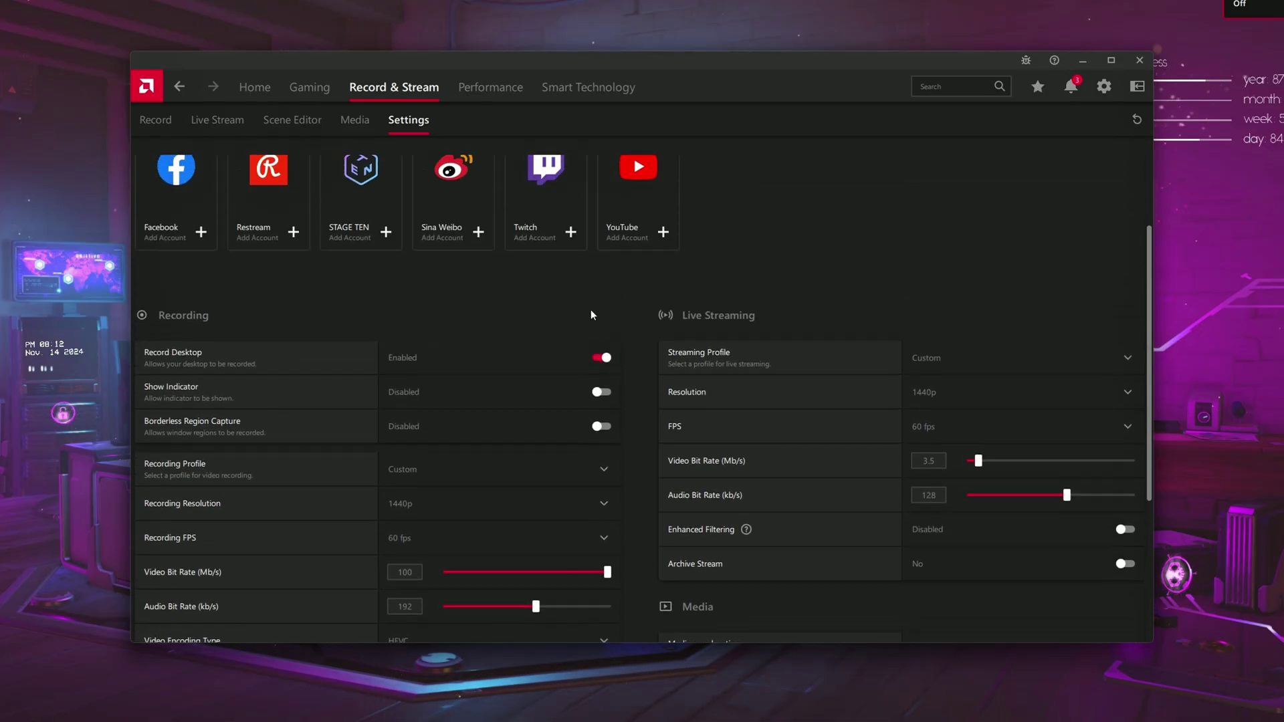
click(506, 94)
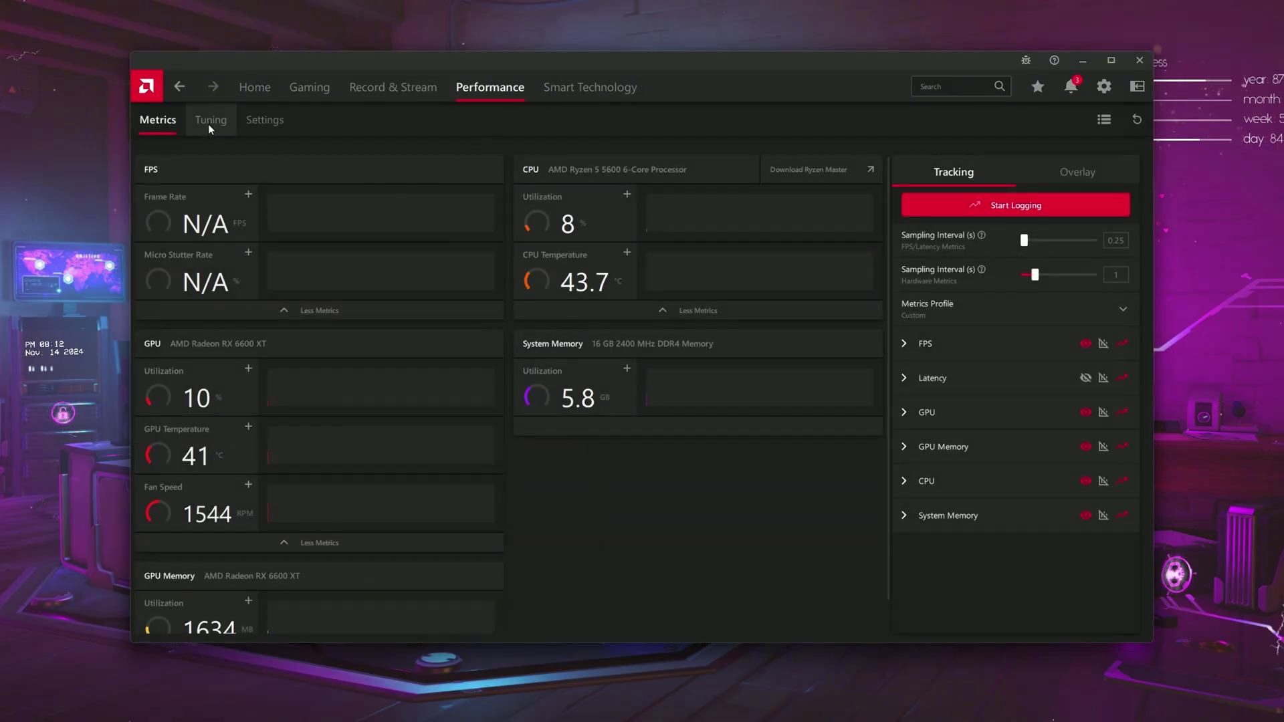
click(207, 121)
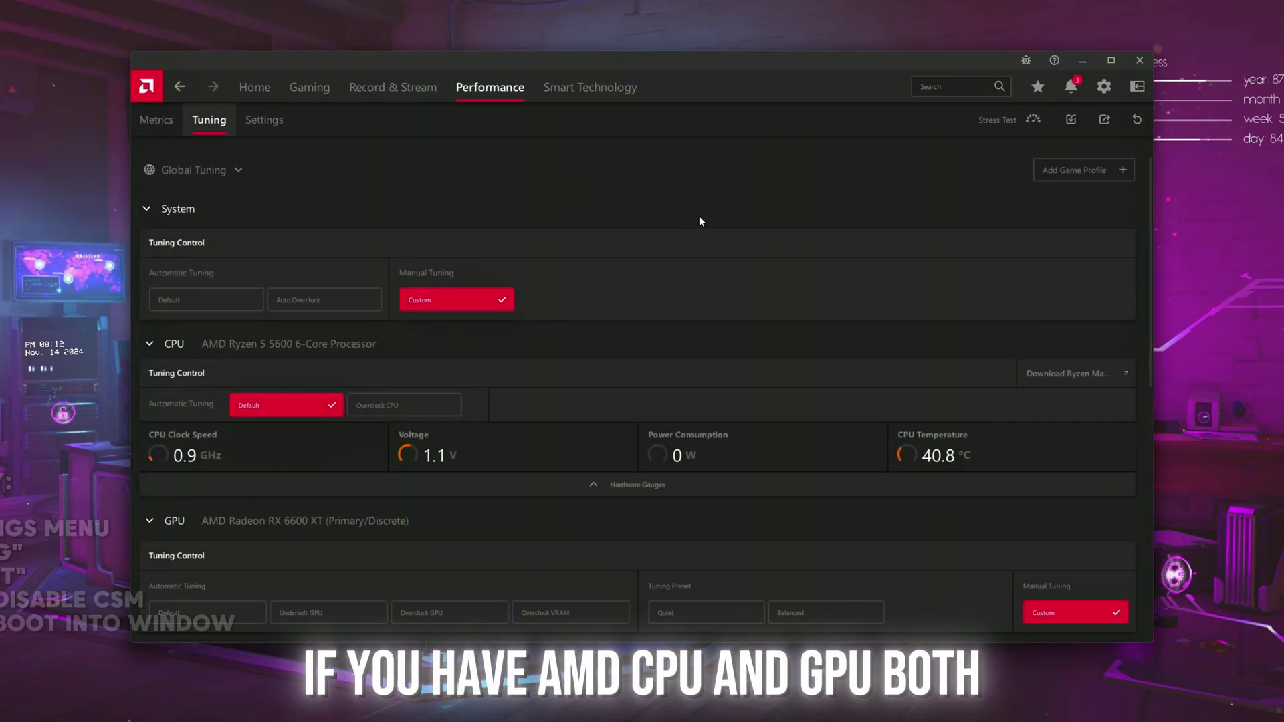
scroll(699, 216, down, 5)
scroll(879, 319, down, 2)
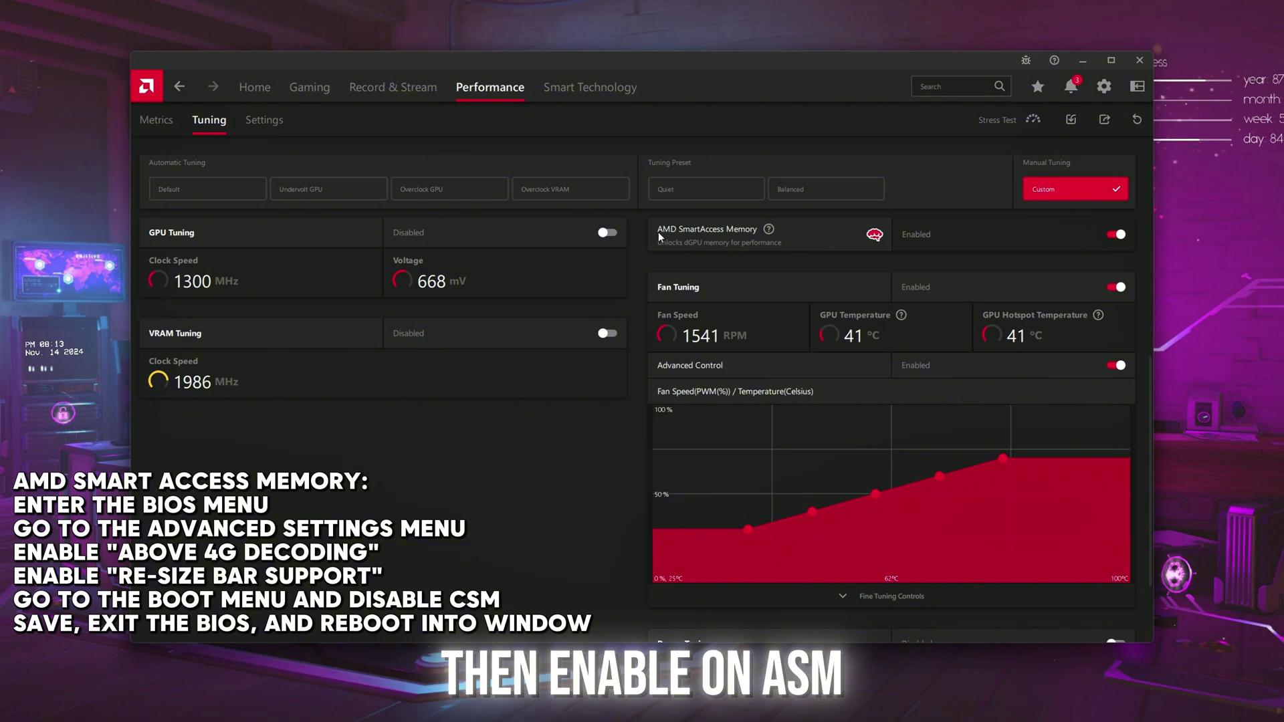
scroll(733, 335, down, 2)
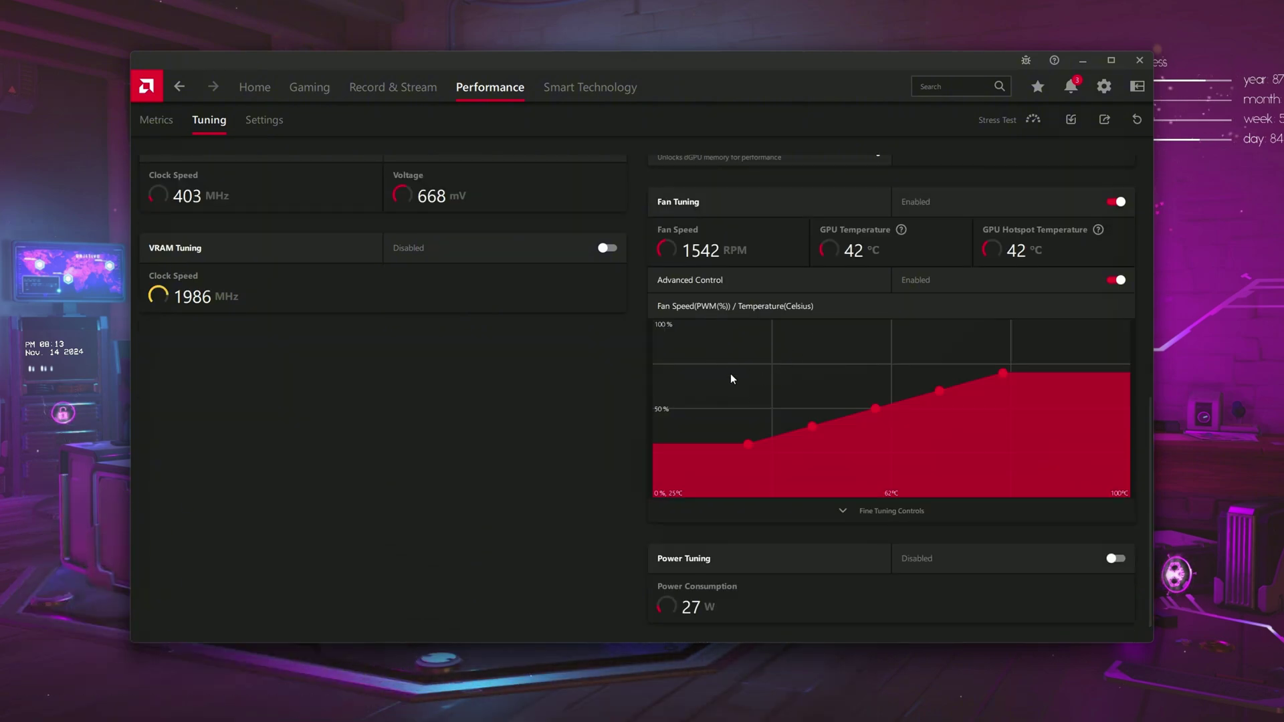
click(841, 510)
scroll(859, 408, down, 1)
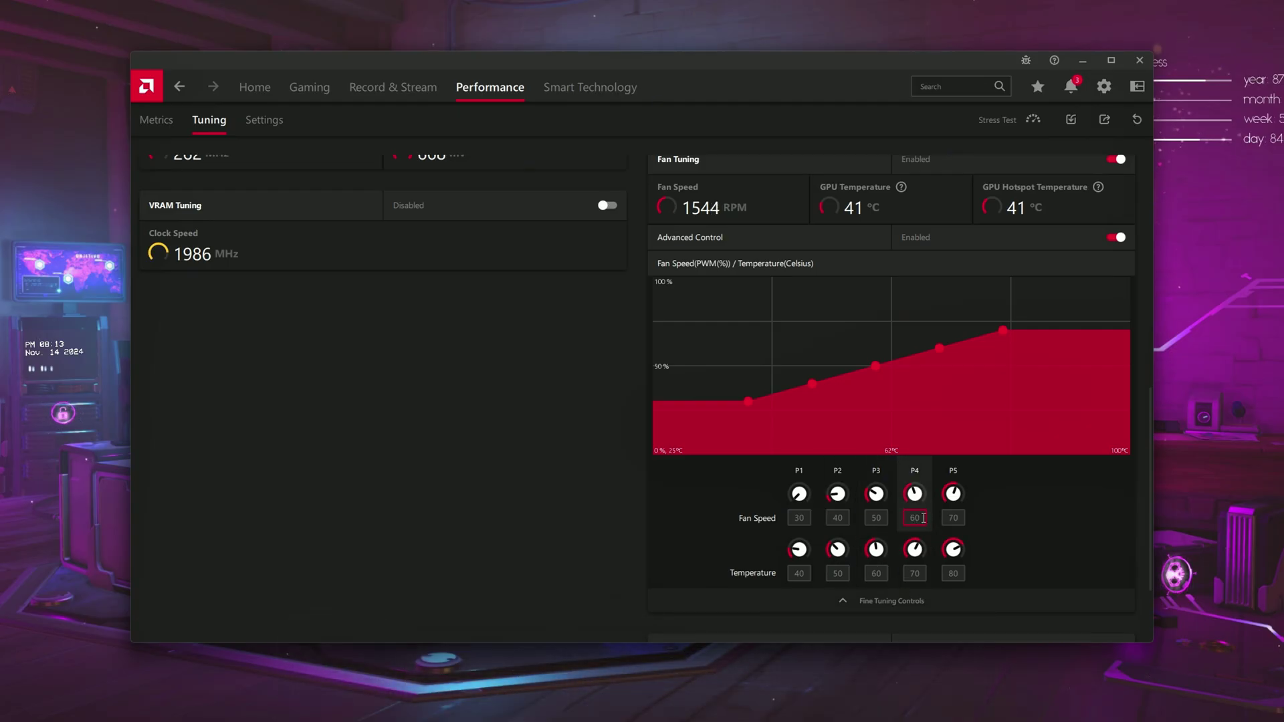
Look over the Smart Technology page and open the global Display settings
scroll(497, 340, up, 3)
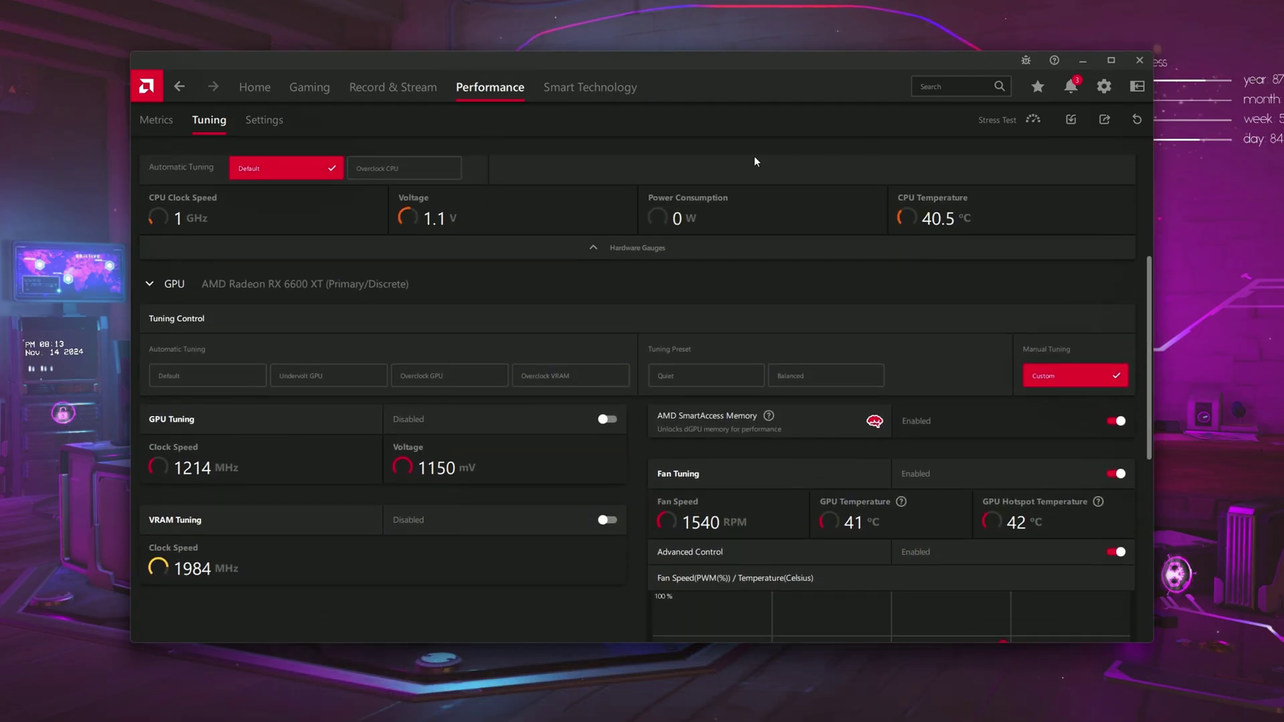
click(573, 88)
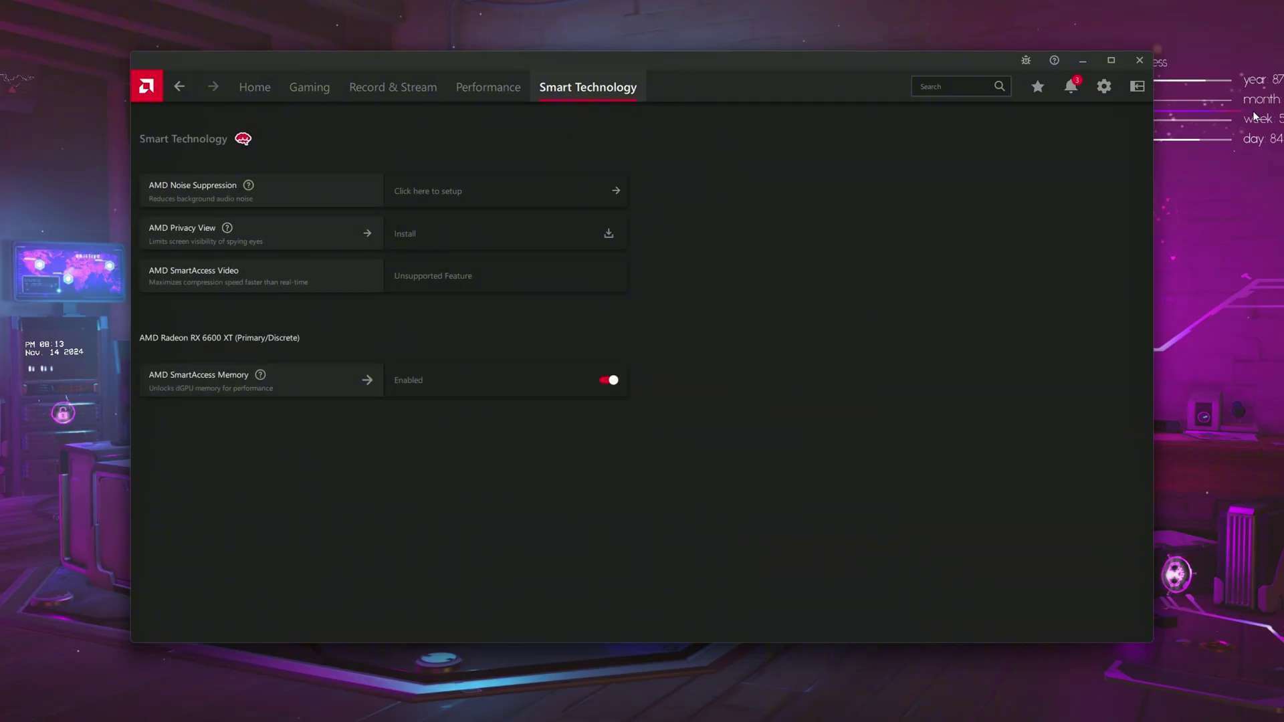
click(1096, 84)
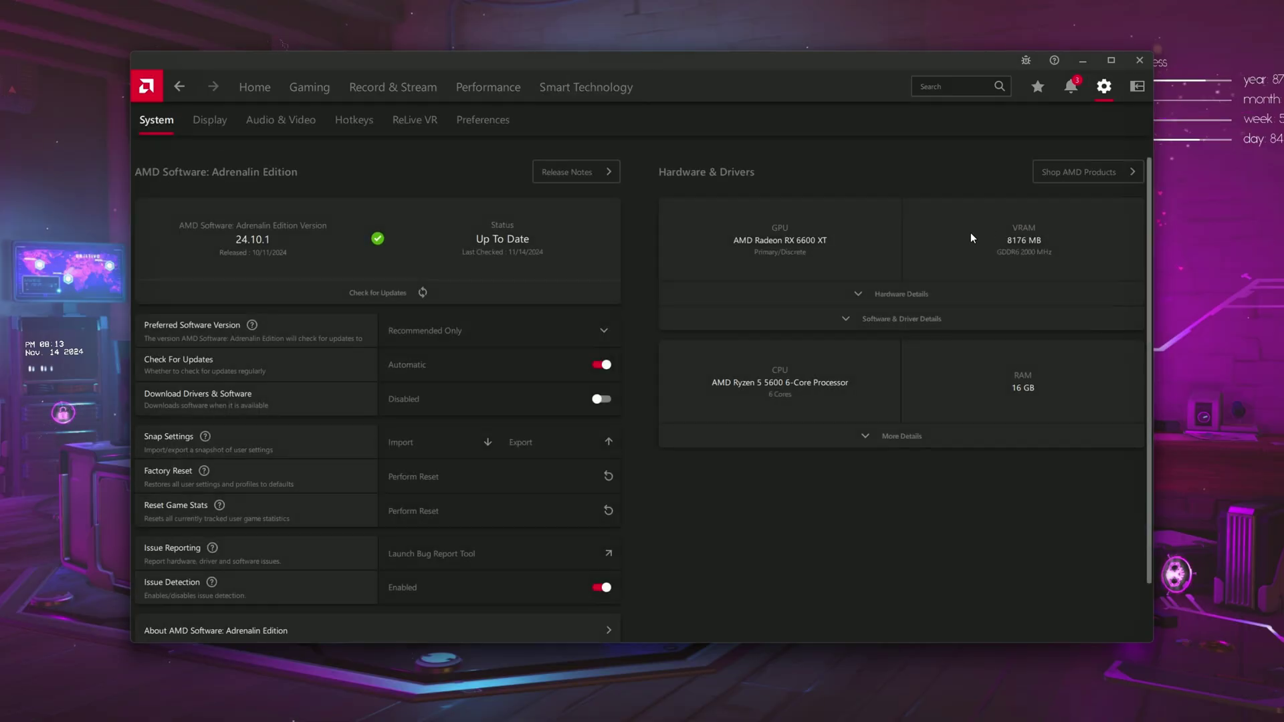
click(222, 121)
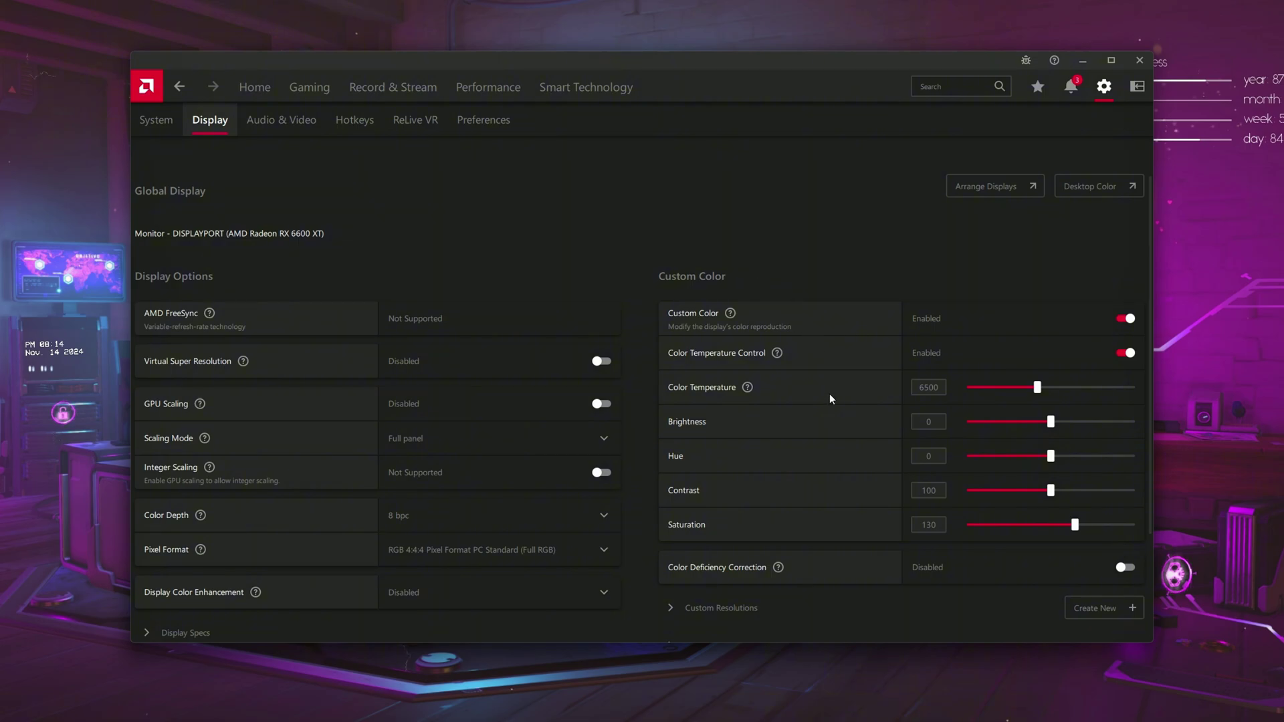
Set the Custom Color Saturation to 130 in the display settings and expand the Custom Resolutions section
click(686, 320)
click(685, 319)
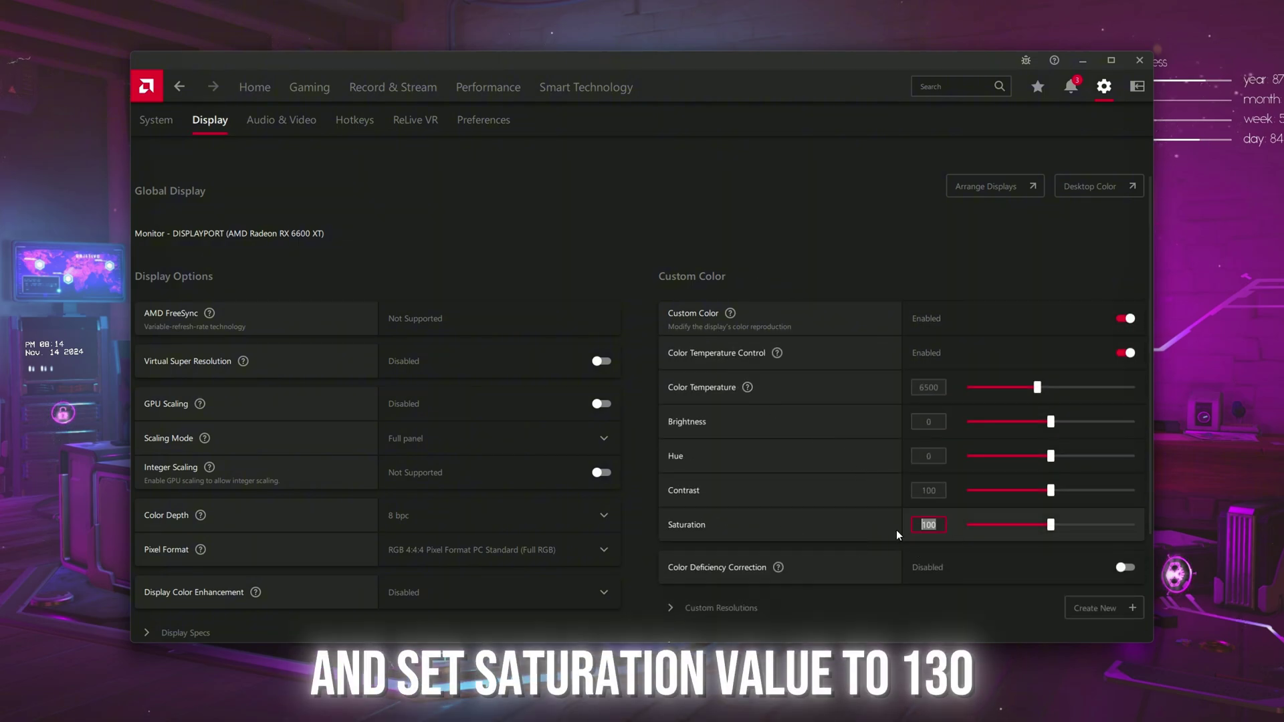
text(130)
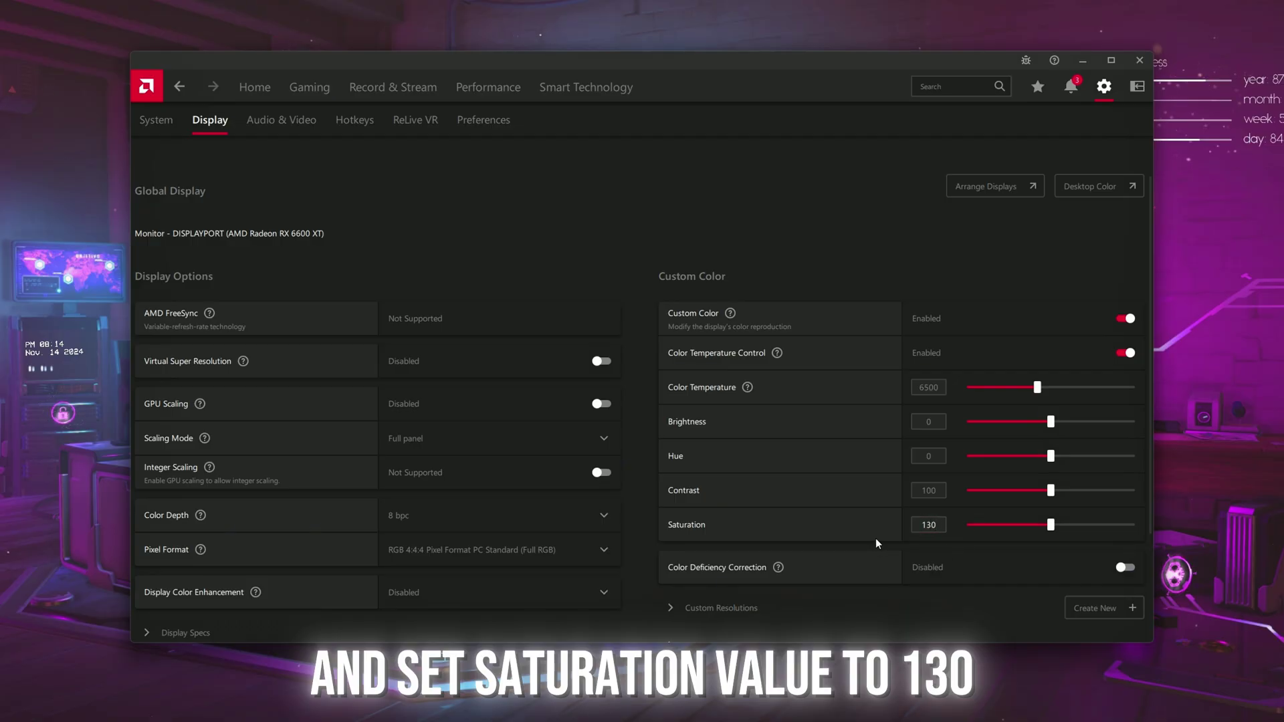
click(960, 598)
scroll(839, 508, down, 3)
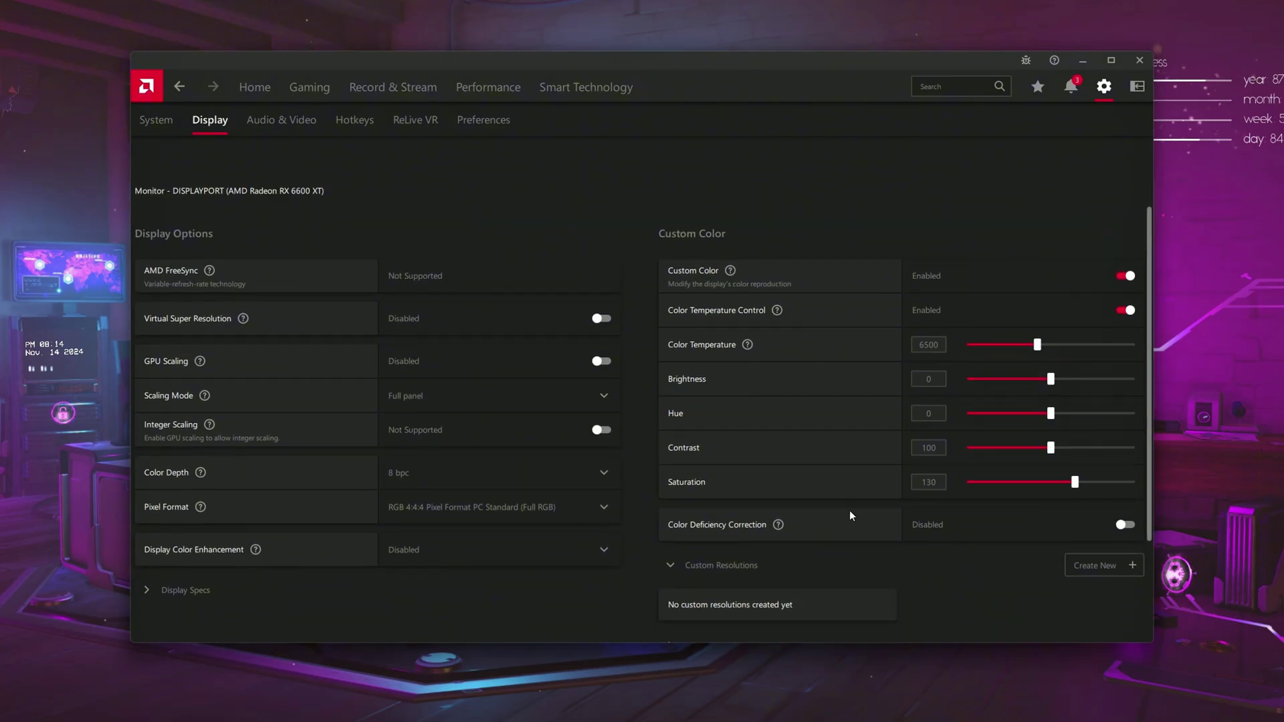
scroll(796, 531, up, 3)
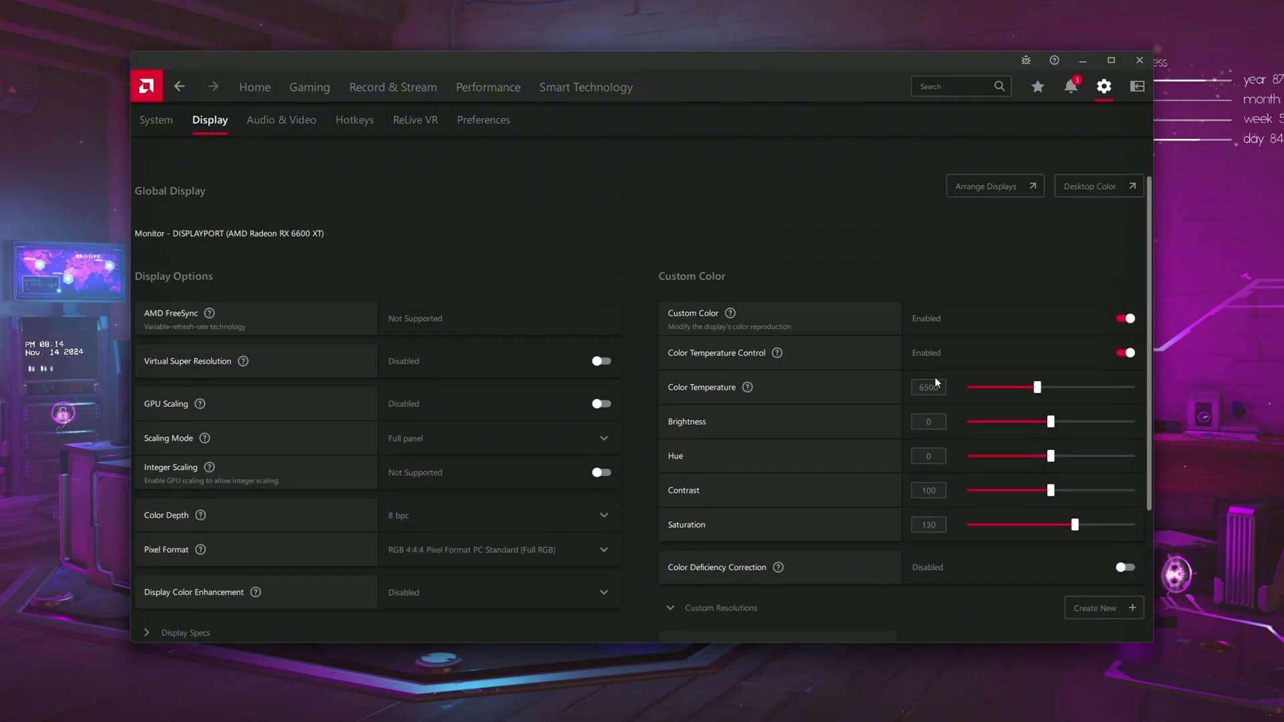
Close the AMD Software window and refresh the desktop
click(1137, 60)
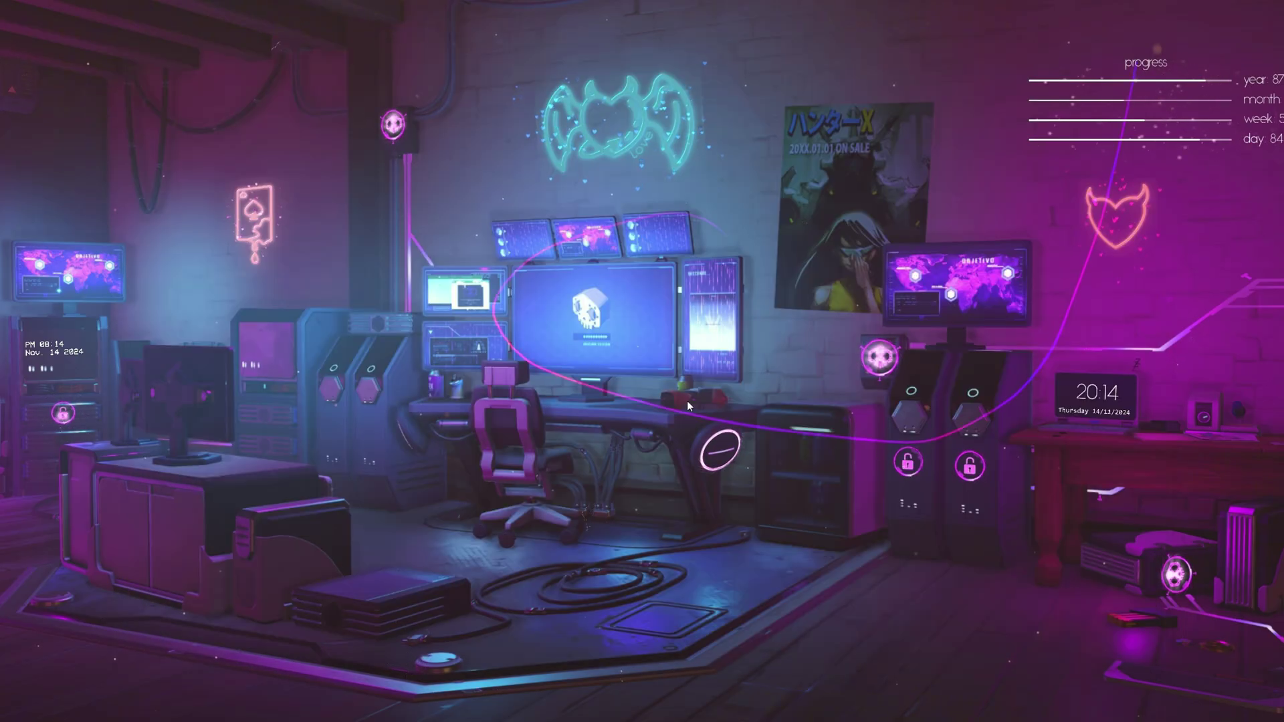
right_click(696, 347)
click(717, 396)
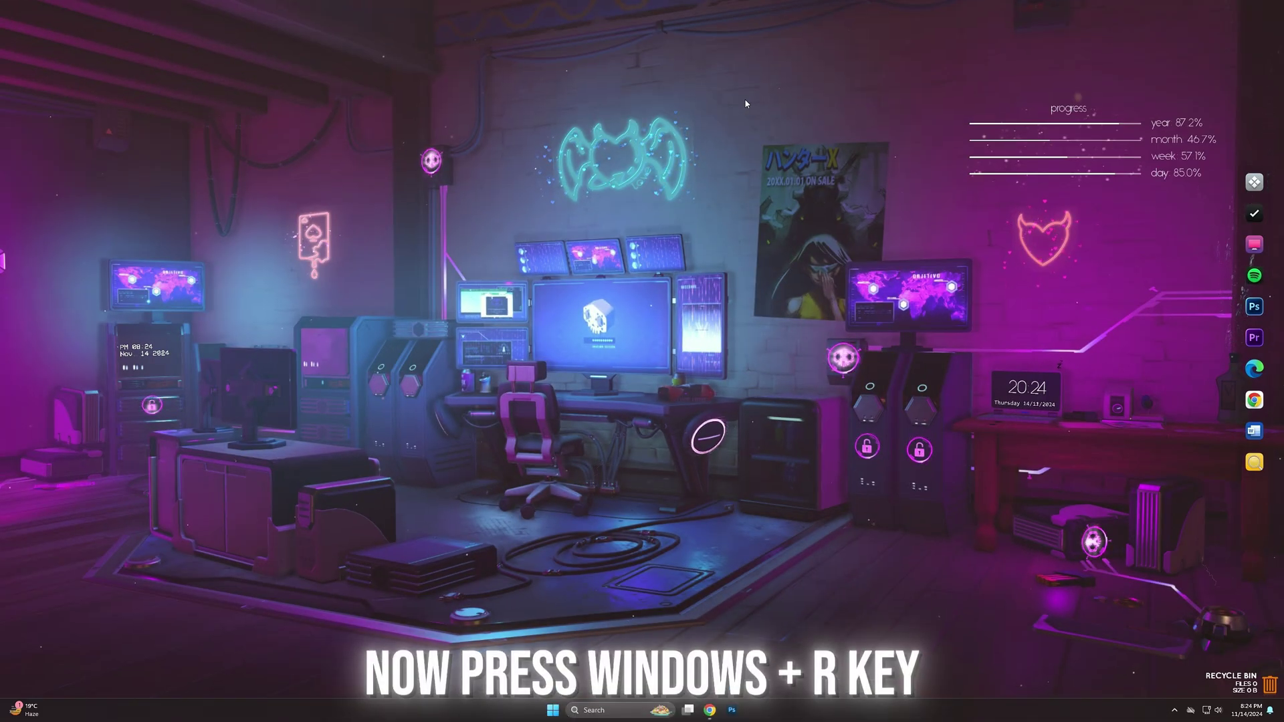
Launch the Registry Editor by running regedit and allow it to start
key(super+r)
drag(137, 600, 657, 321)
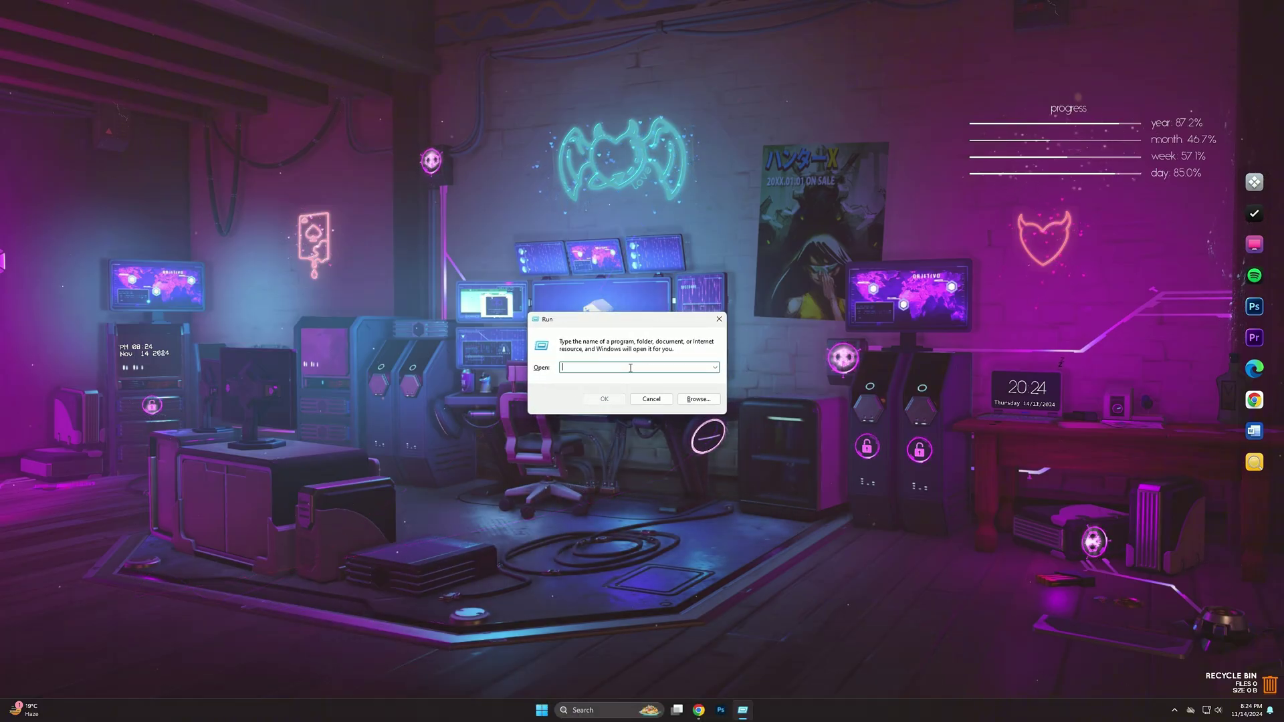
text(regedit)
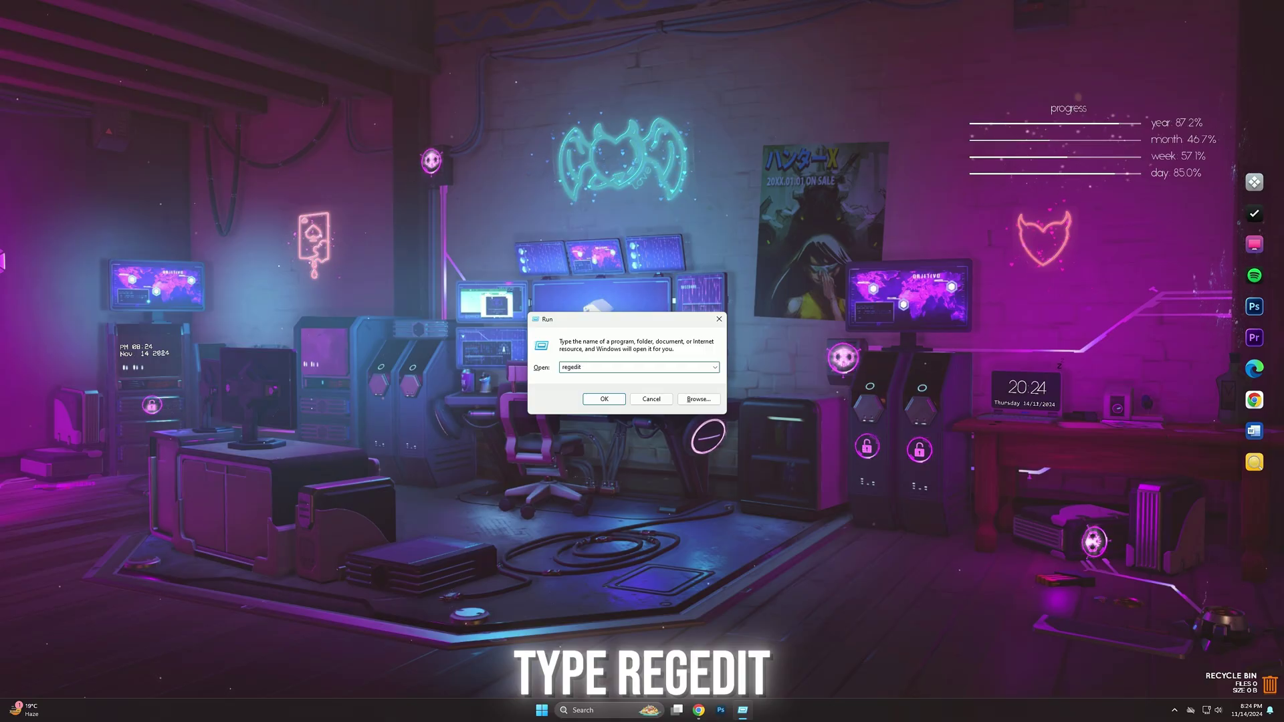
key(Return)
click(590, 432)
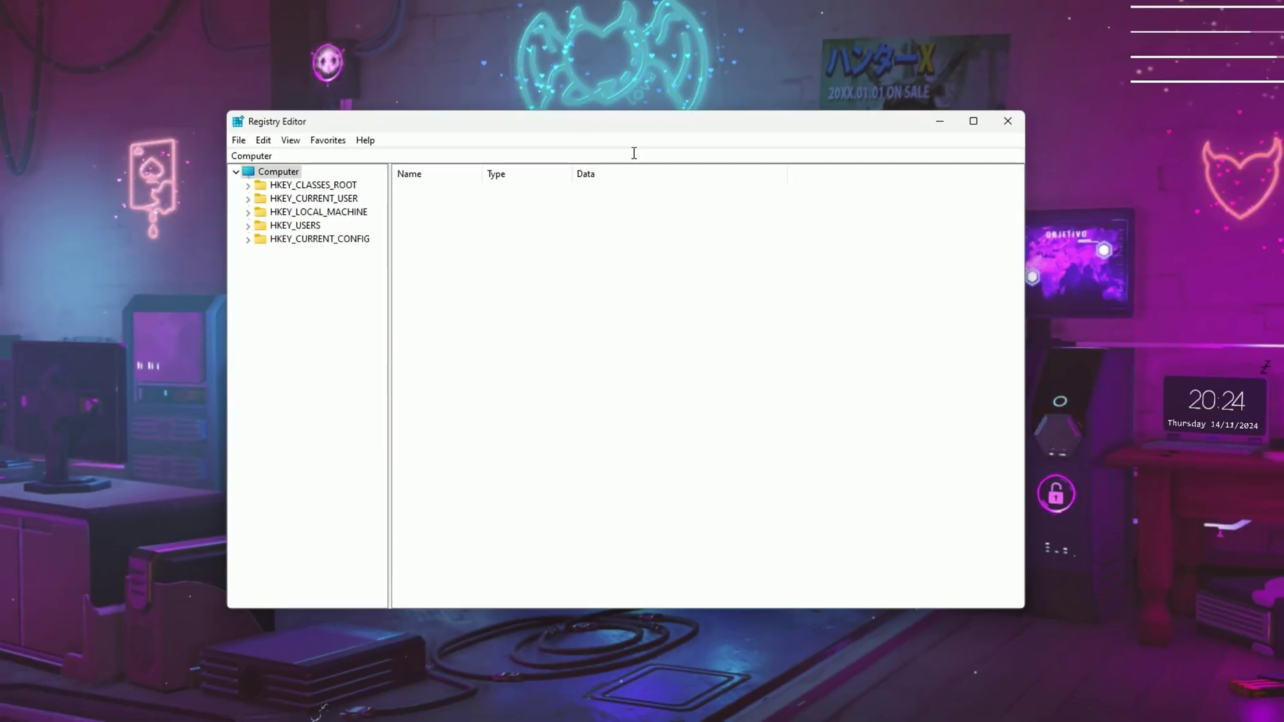
Go to the registry key Computer\HKEY_LOCAL_MACHINE\SOFTWARE\Microsoft\Windows NT\CurrentVersion\Multimedia\SystemProfile by pasting its path
click(296, 160)
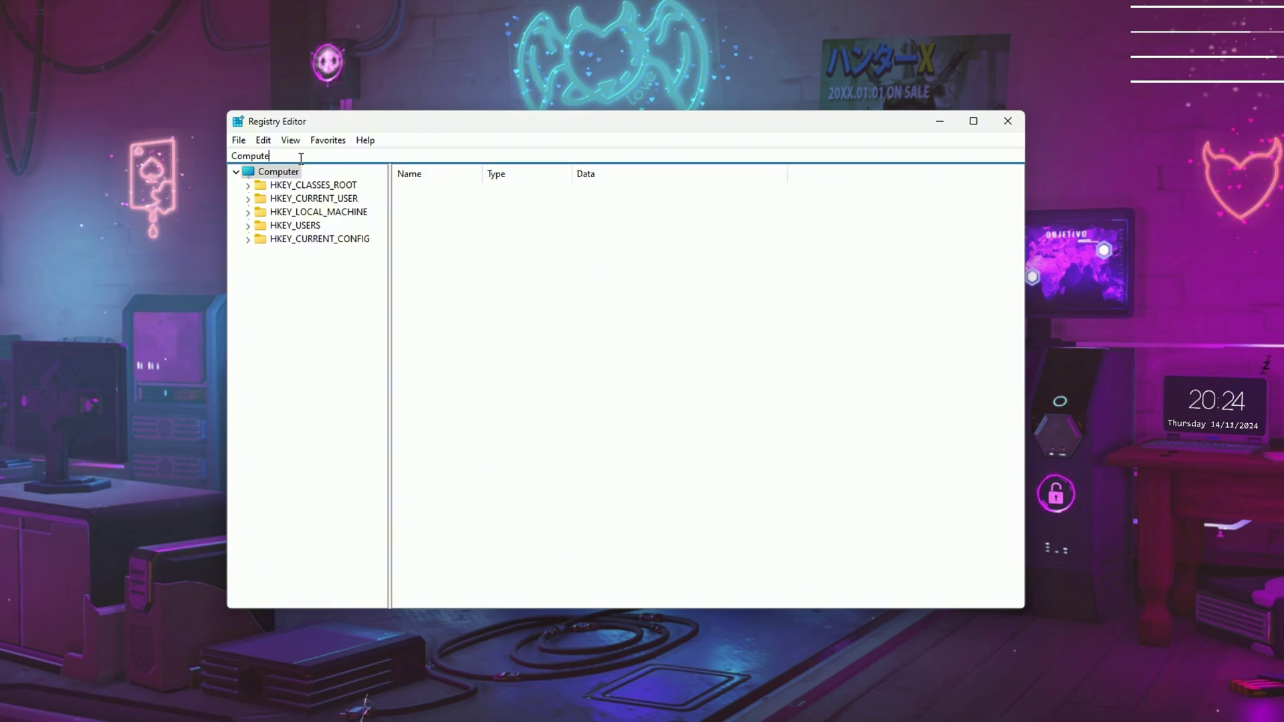
key(BackSpace)
key(BackSpace)
key(BackSpace)
key(BackSpace)
key(BackSpace)
key(BackSpace)
key(BackSpace)
right_click(300, 158)
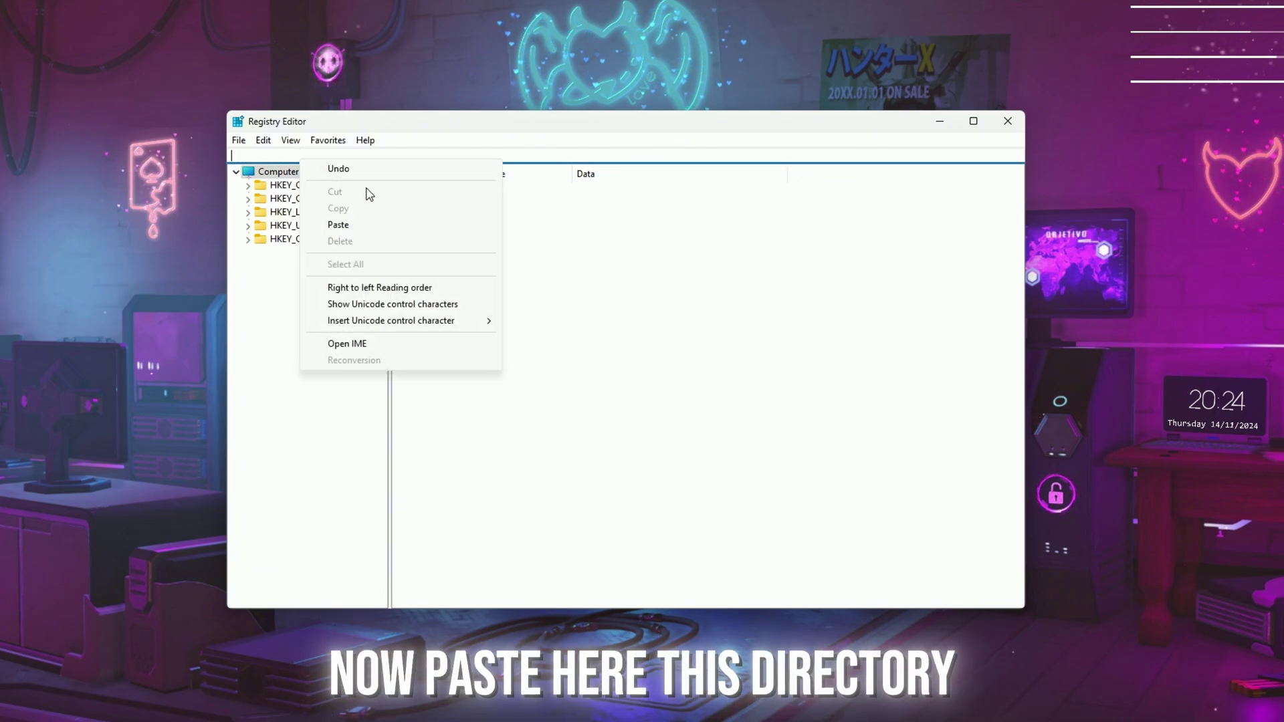
click(339, 225)
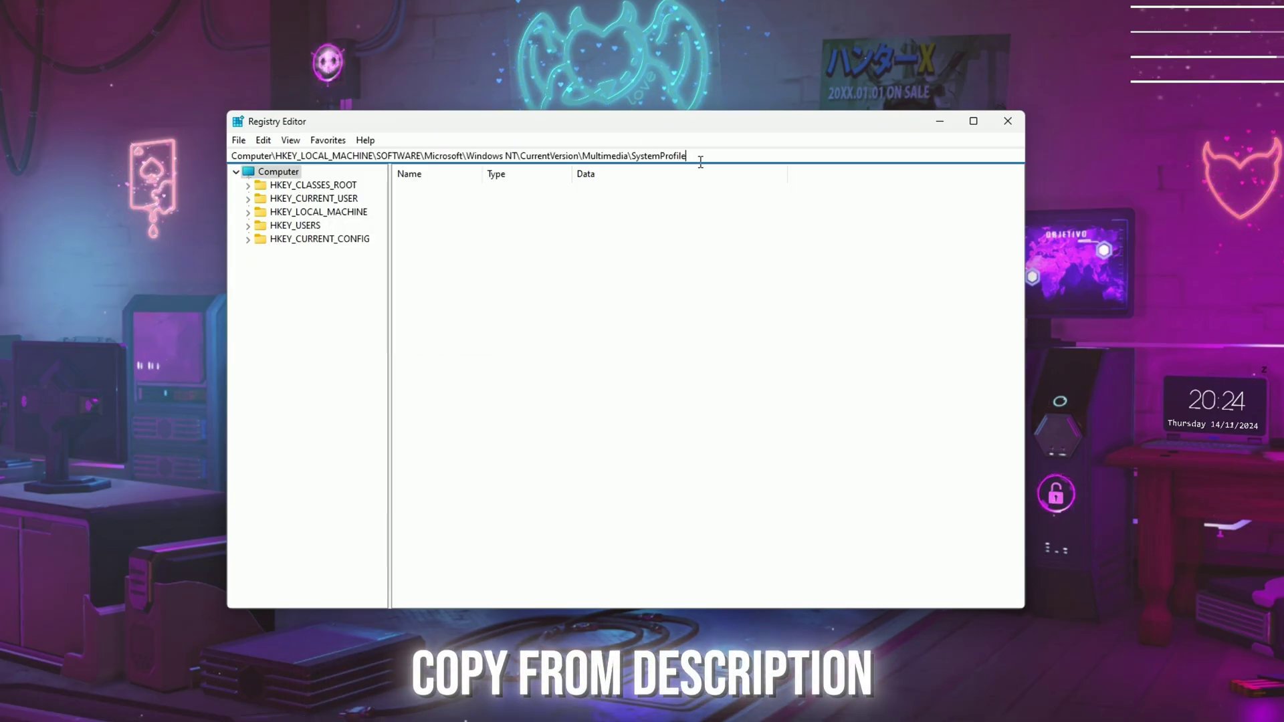
key(Return)
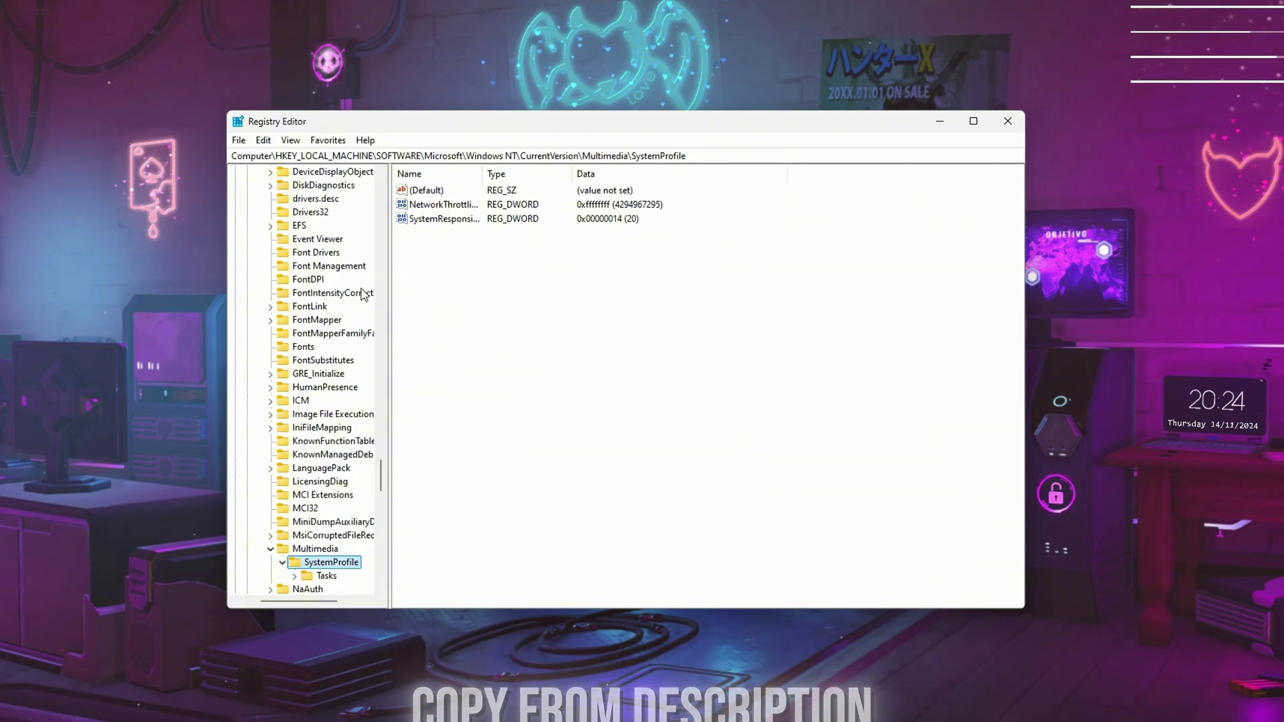
Set the value data of the SystemResponsiveness DWORD to 1 in the SystemProfile key
click(433, 222)
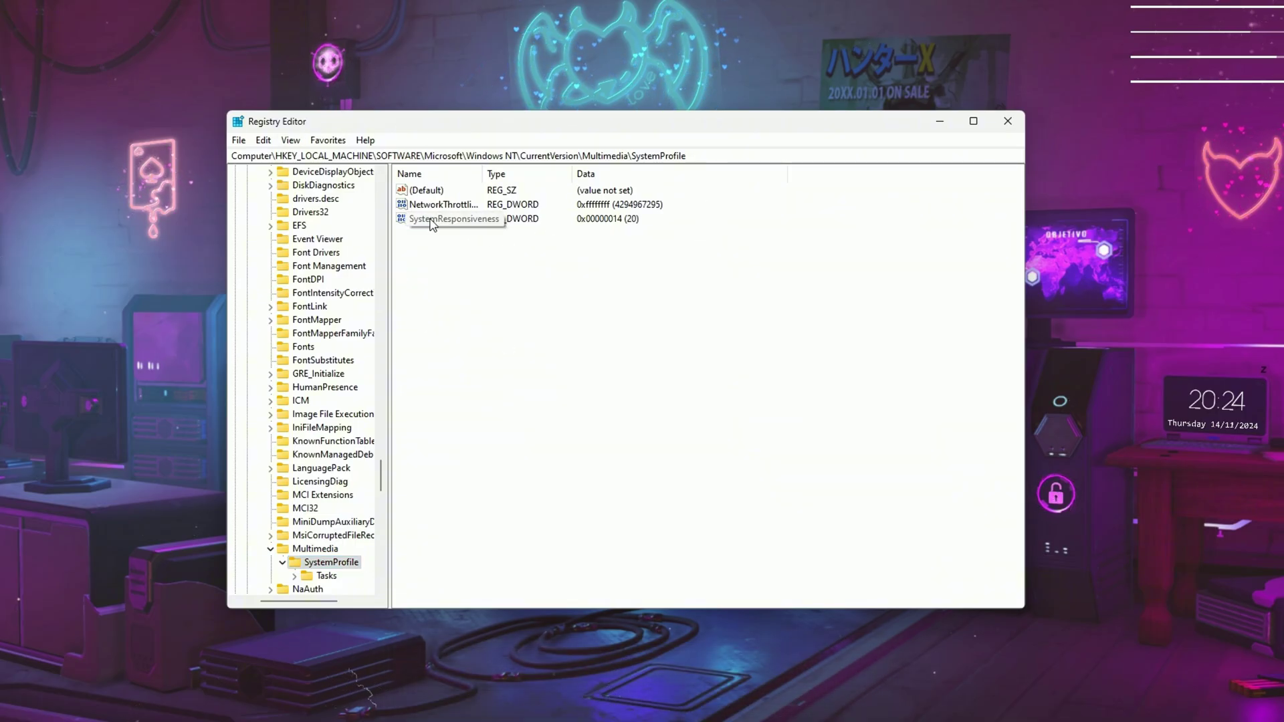
double_click(433, 222)
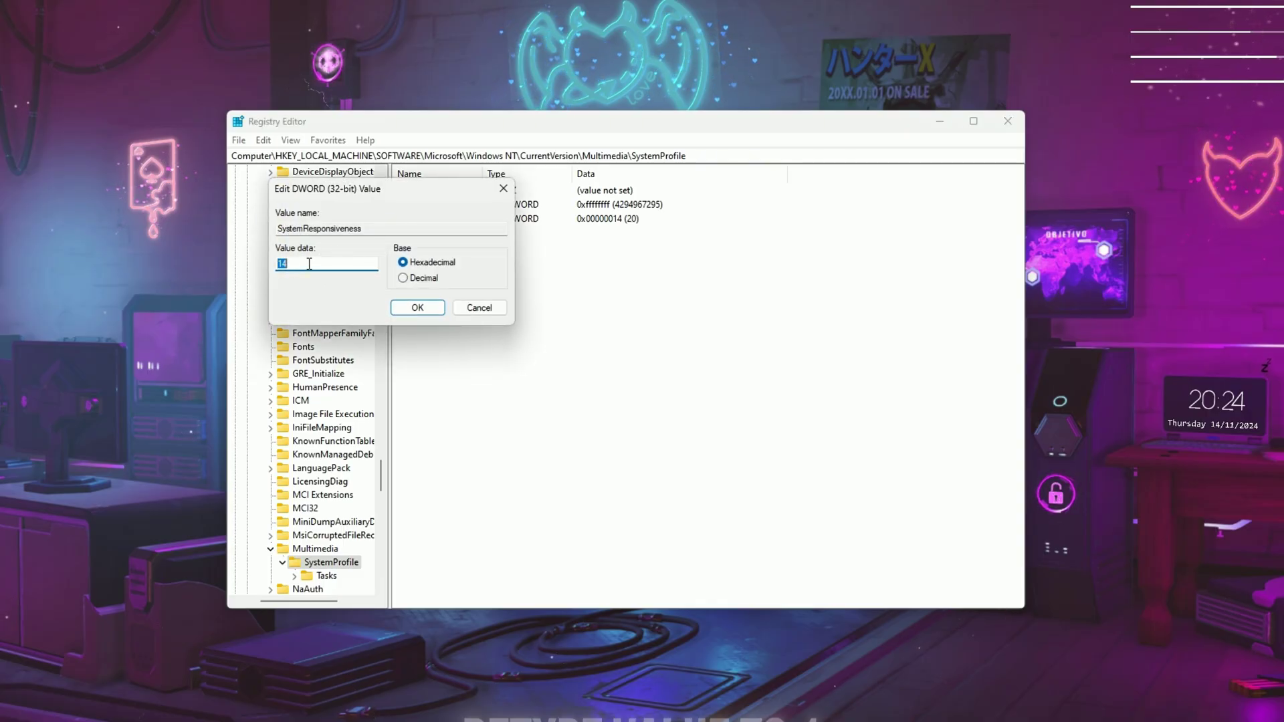
key(BackSpace)
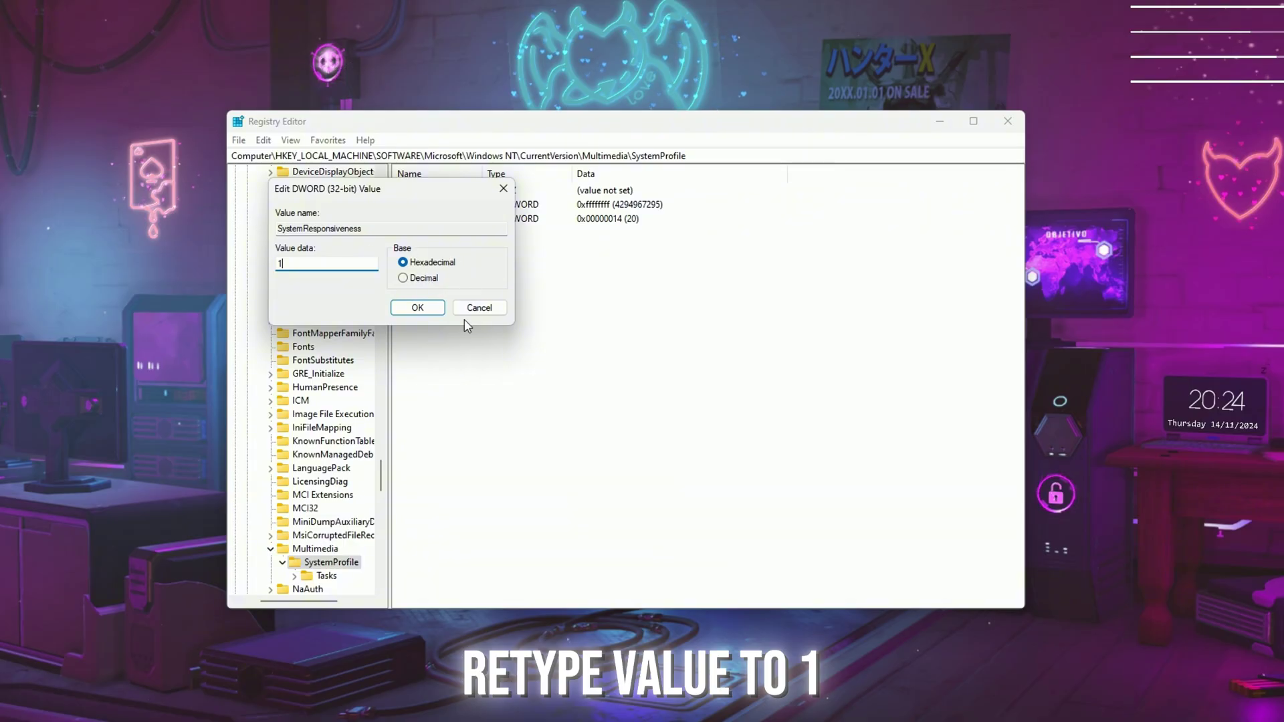
click(417, 307)
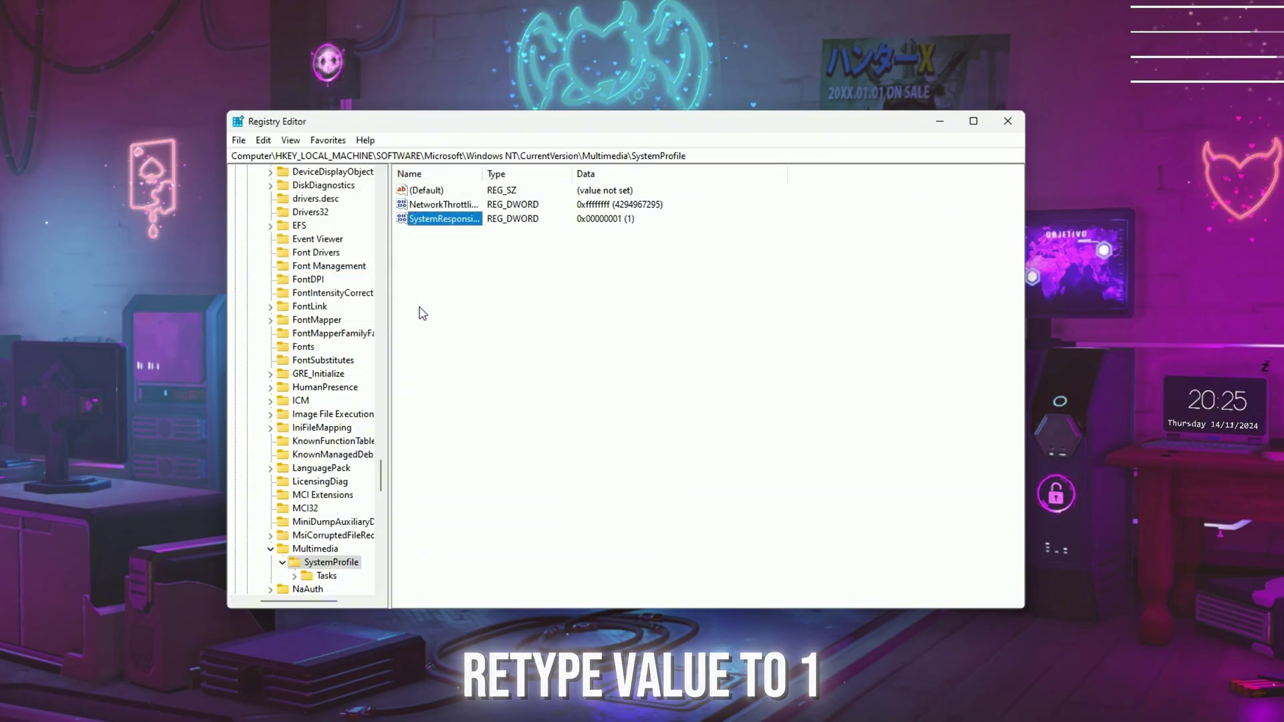
Expand the Tasks key under SystemProfile and open its Games subkey
scroll(329, 353, down, 1)
scroll(328, 353, down, 2)
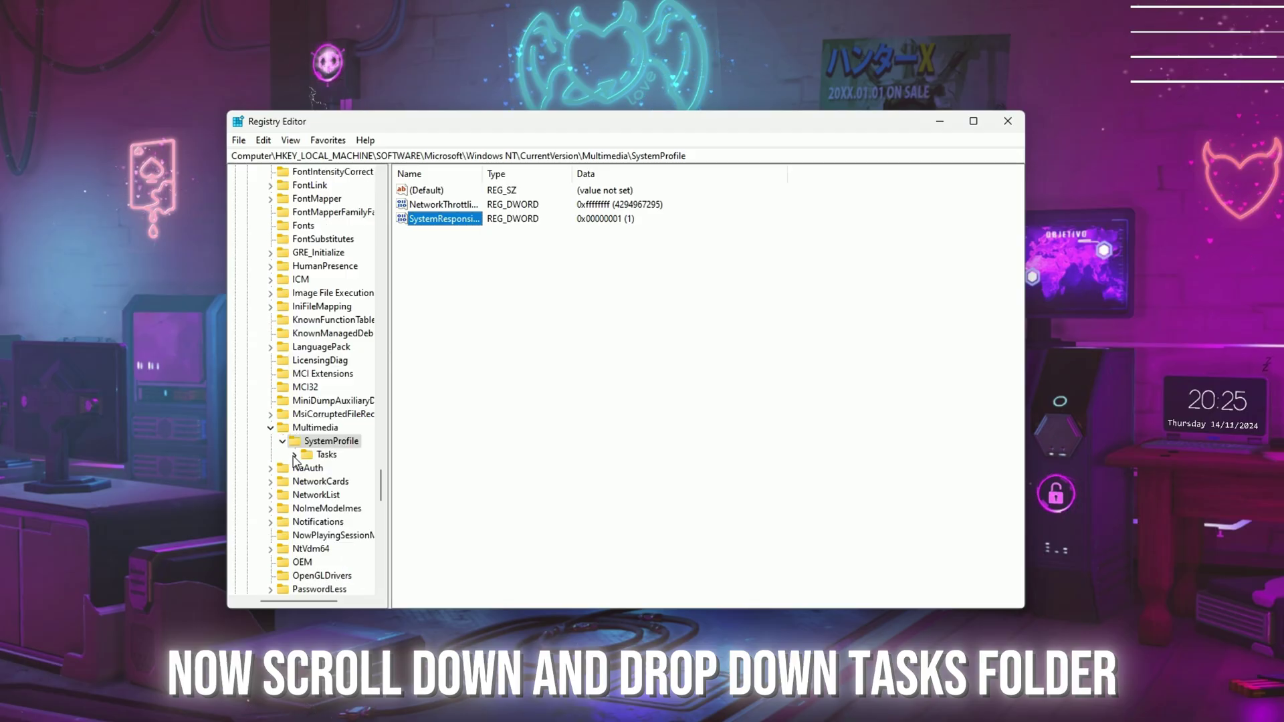
click(295, 456)
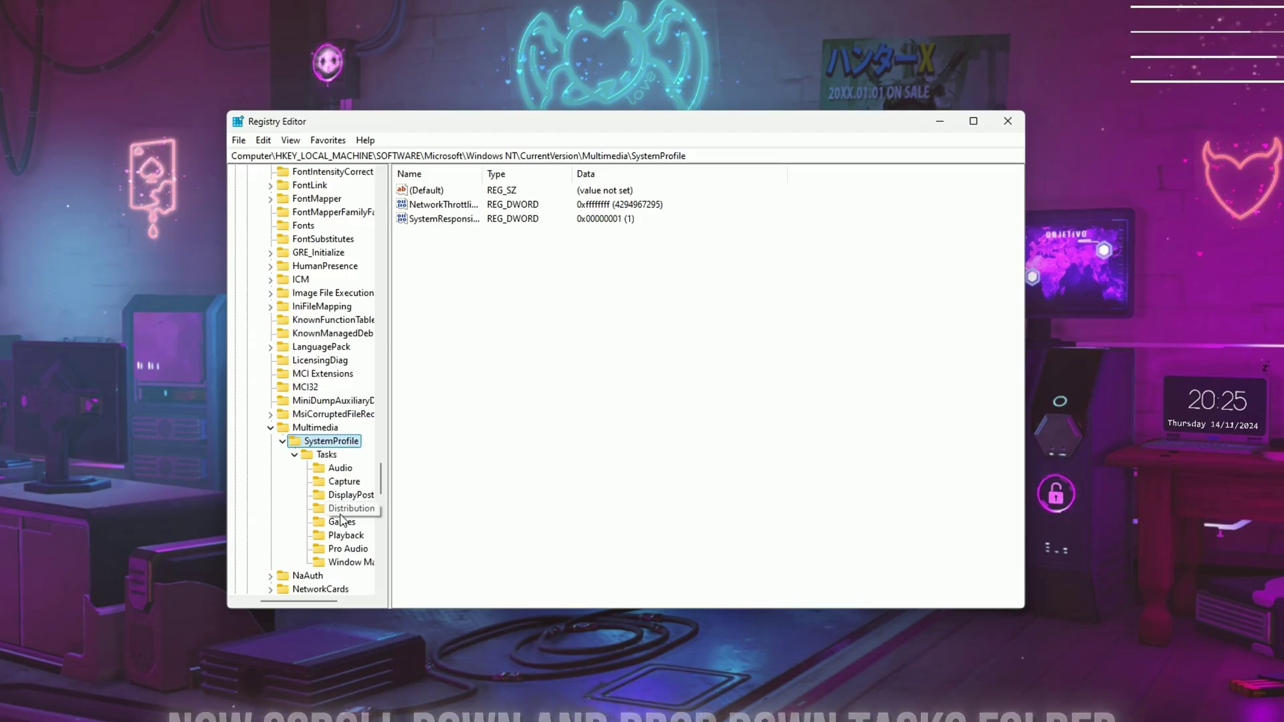
click(342, 522)
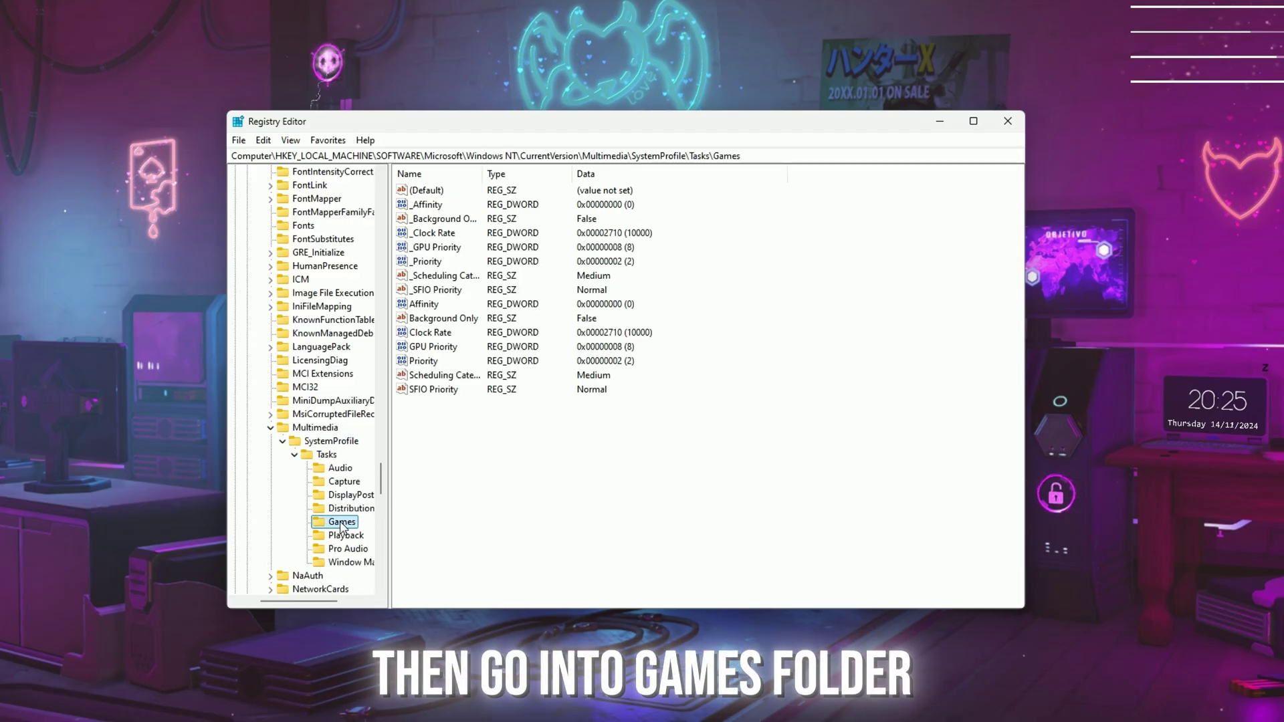
Set both the SFIO Priority and Scheduling Category strings of the Games key to High
double_click(428, 389)
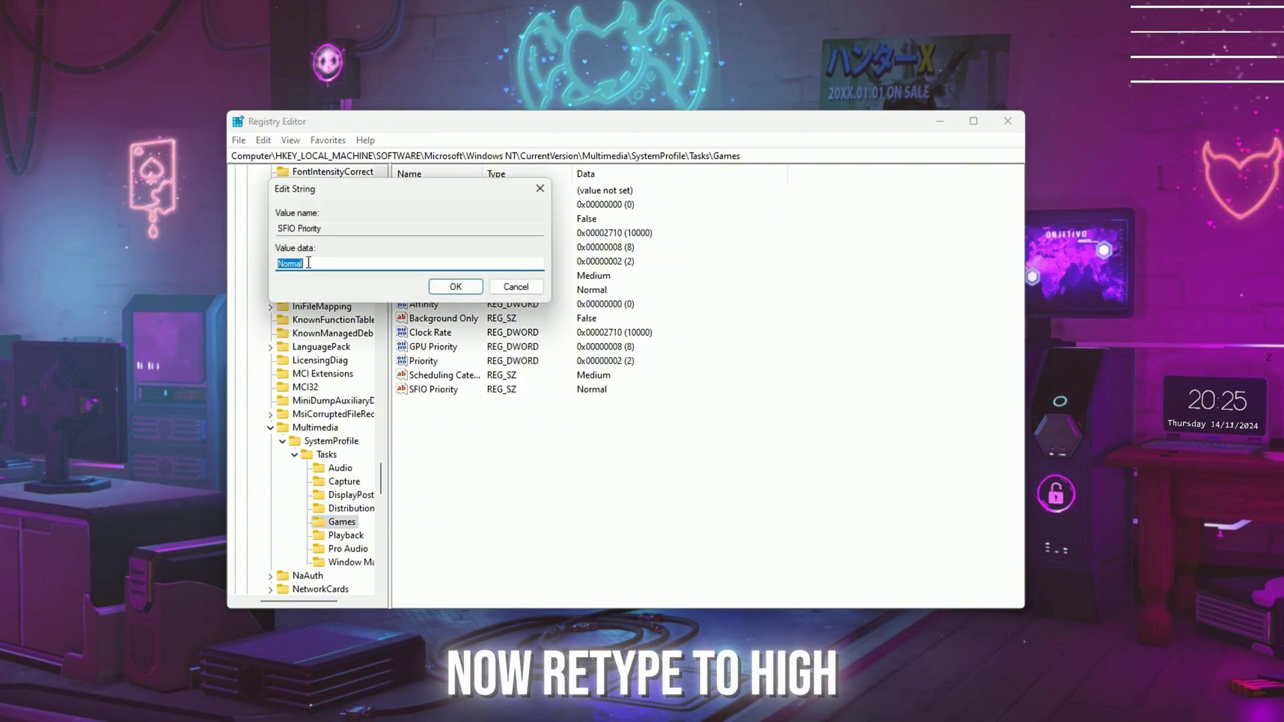
text(High)
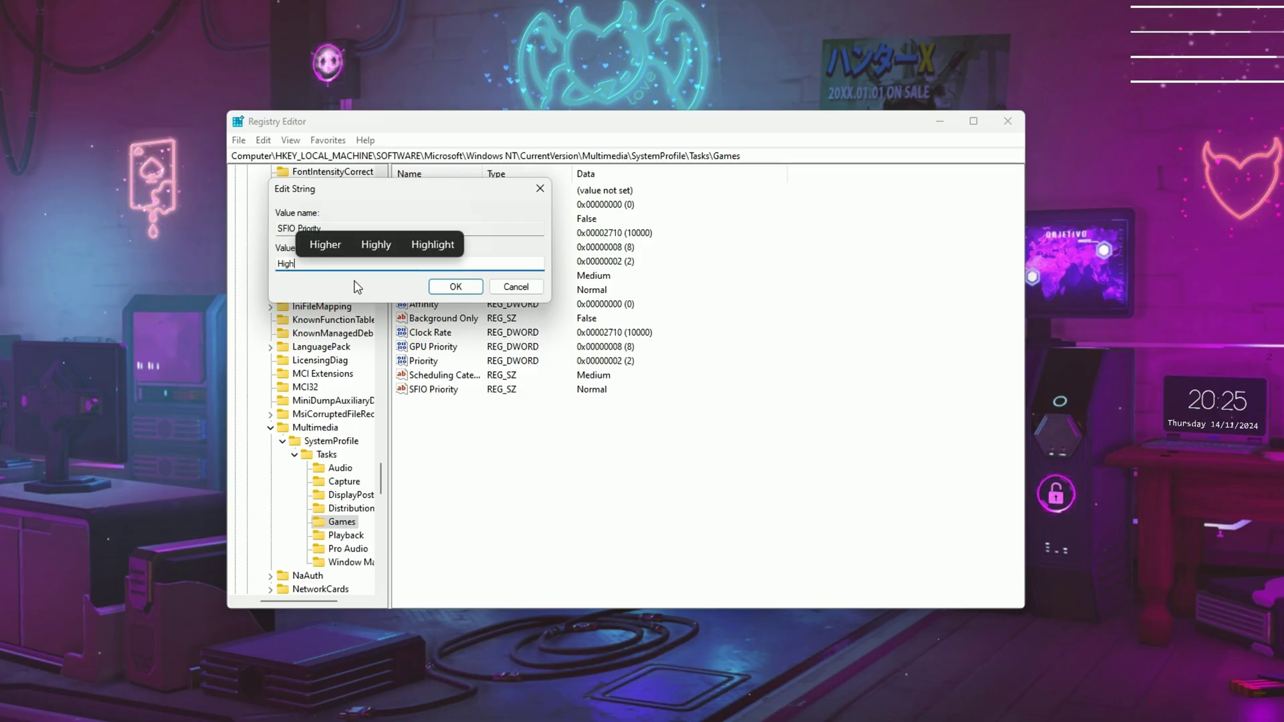
click(457, 288)
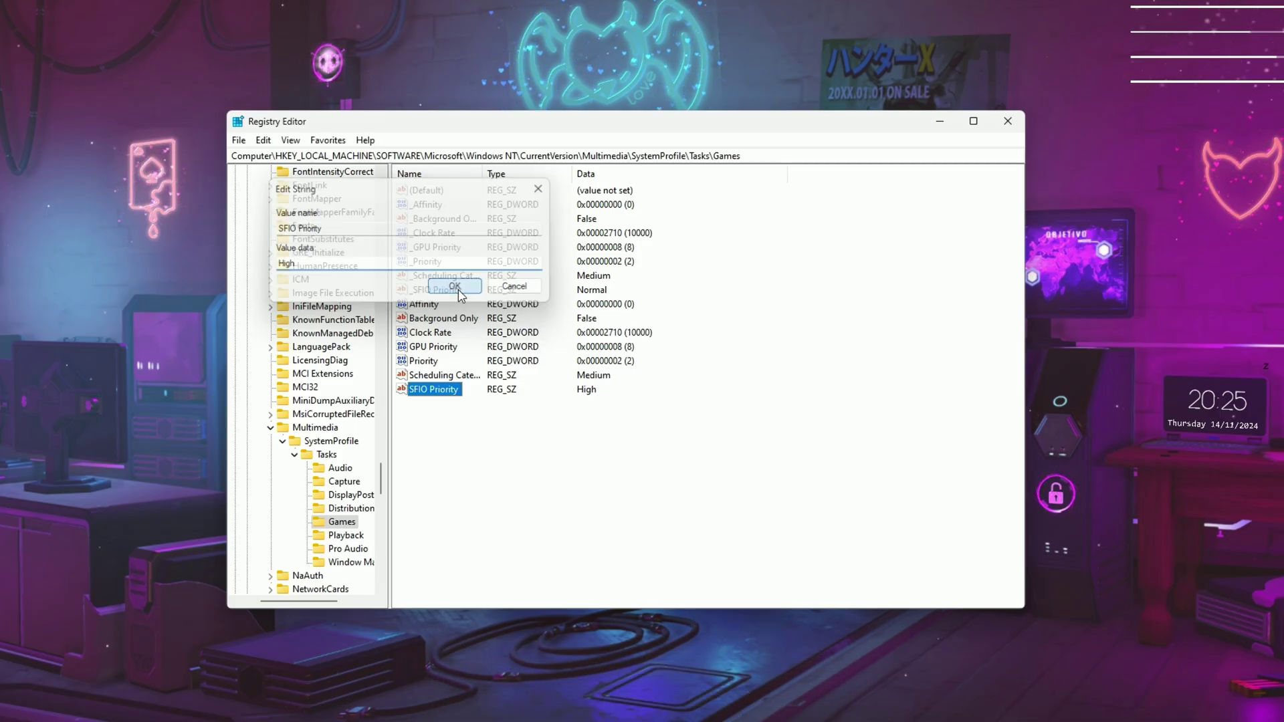
double_click(435, 378)
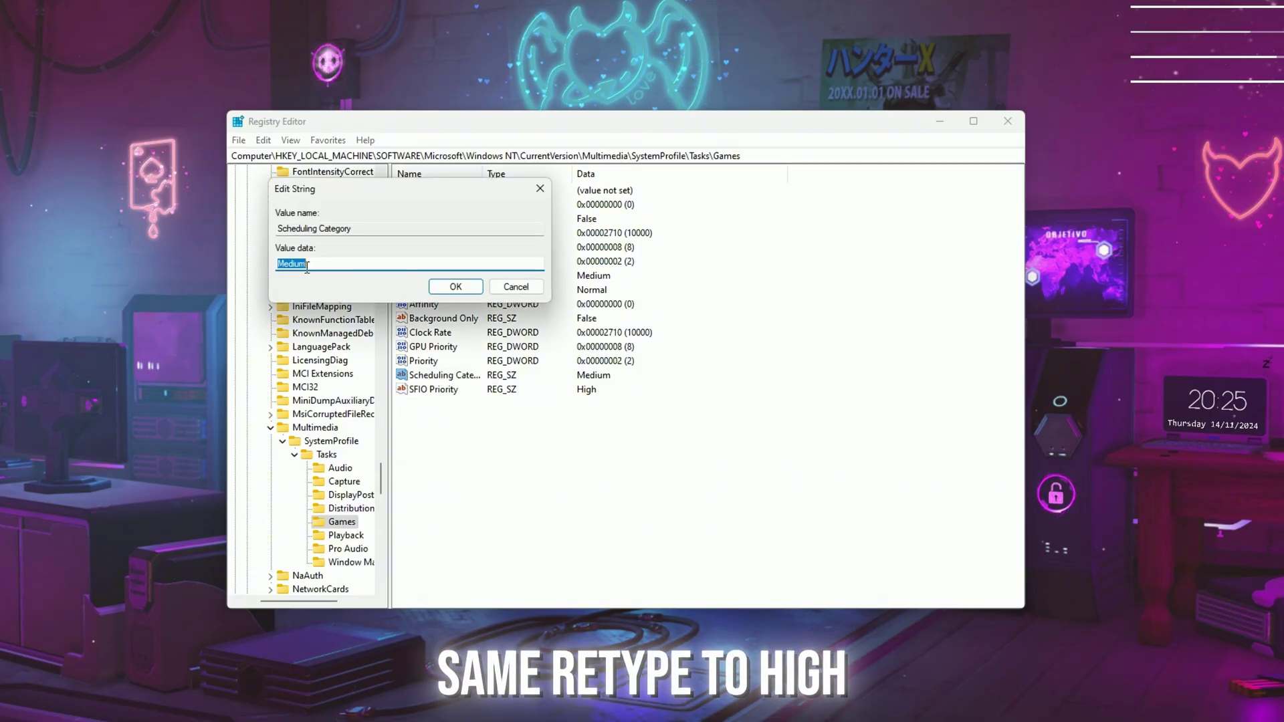
text(High)
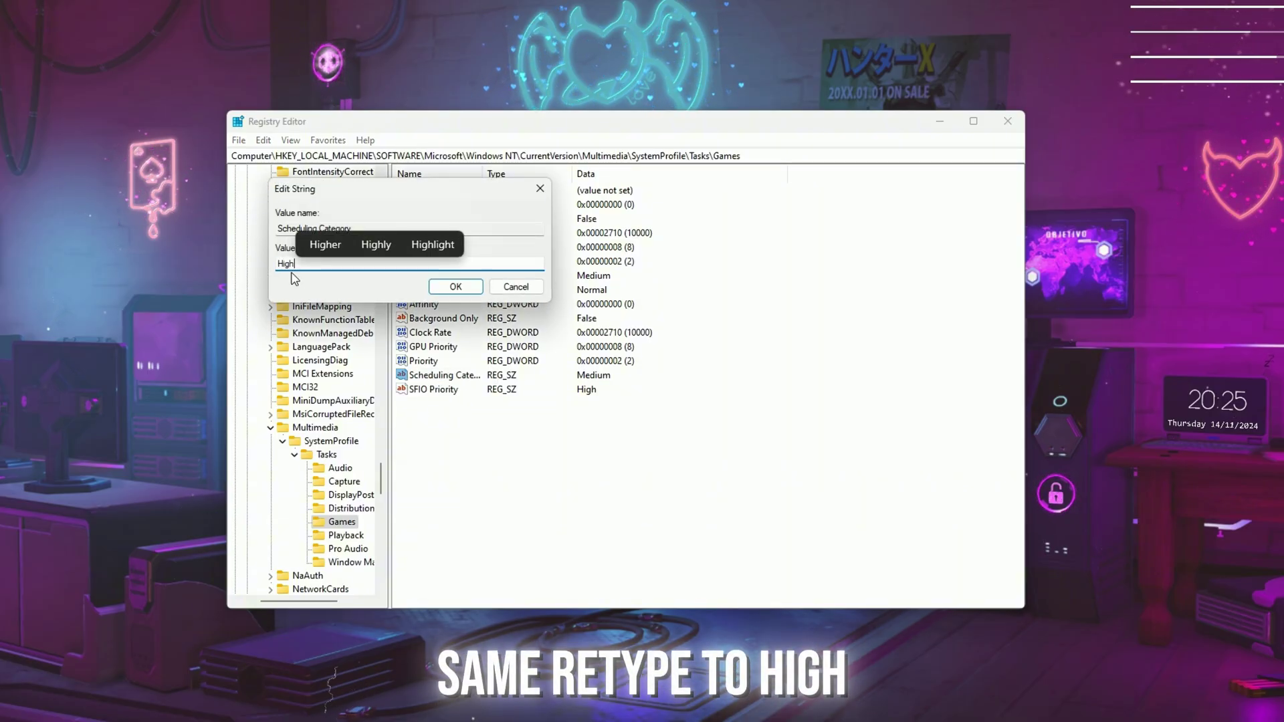
click(457, 286)
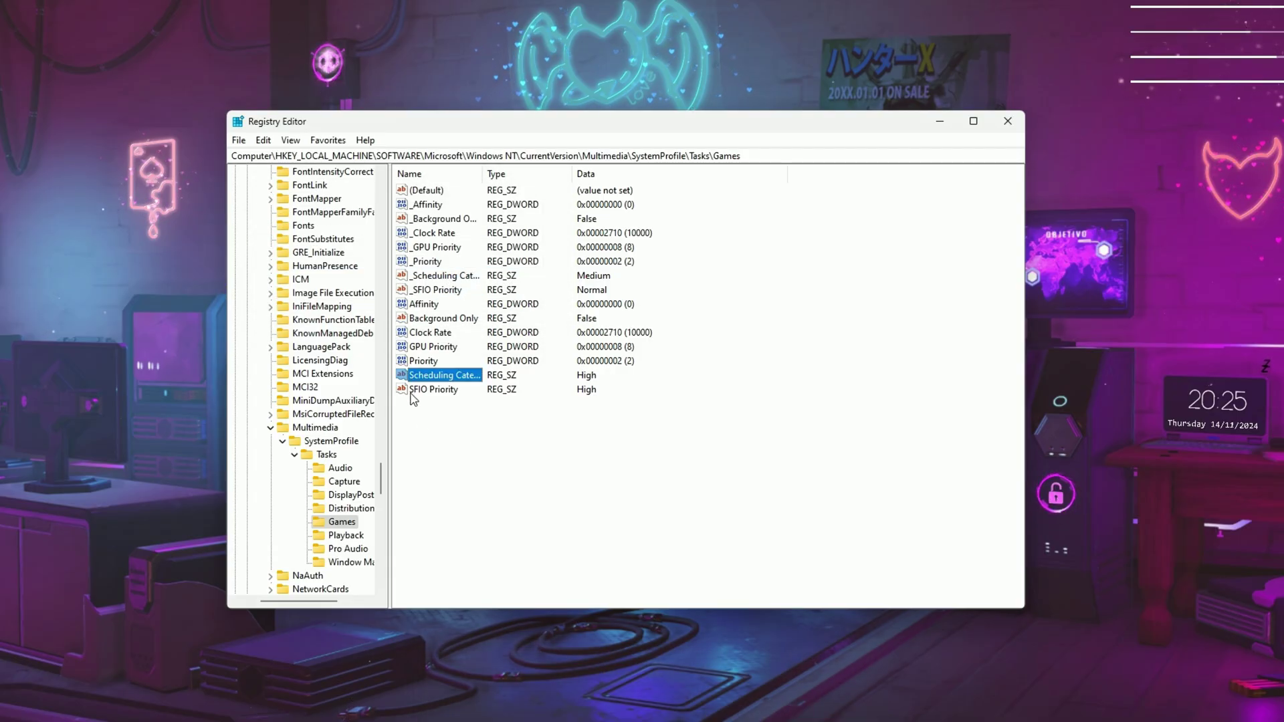
Set the Games key's Priority value to 6 and its GPU Priority value to 8
double_click(421, 362)
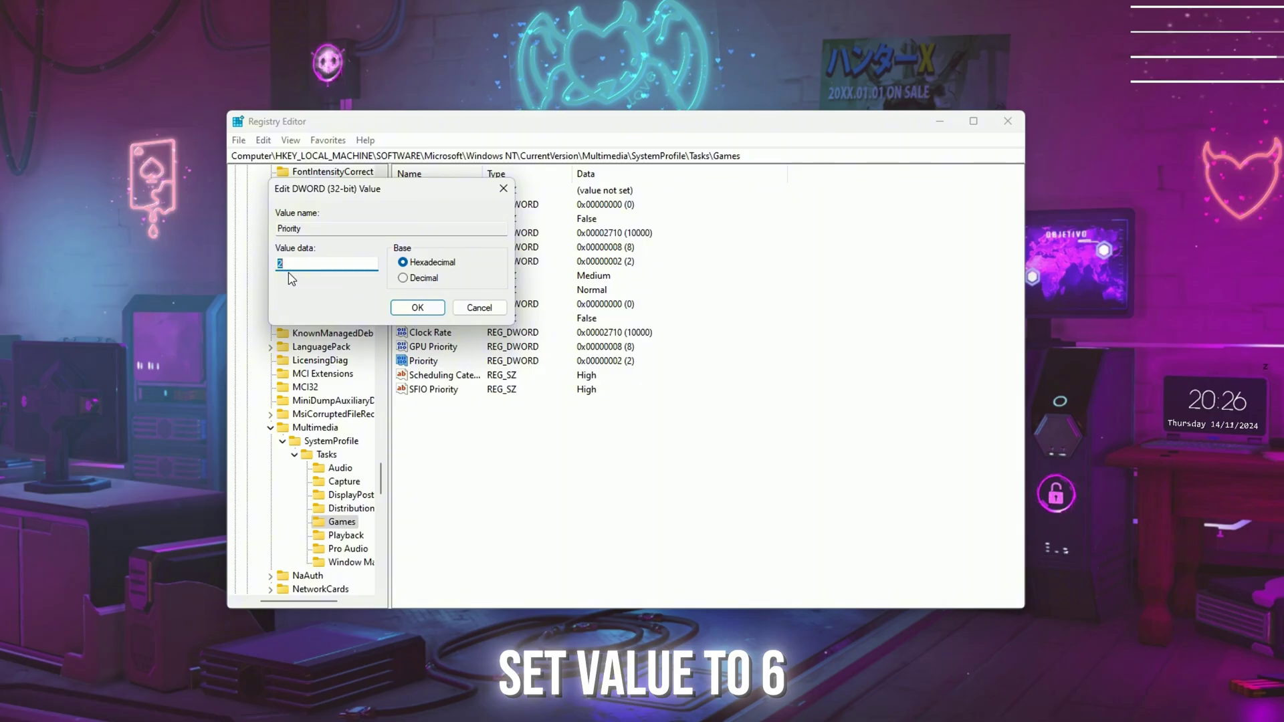
click(417, 307)
double_click(414, 348)
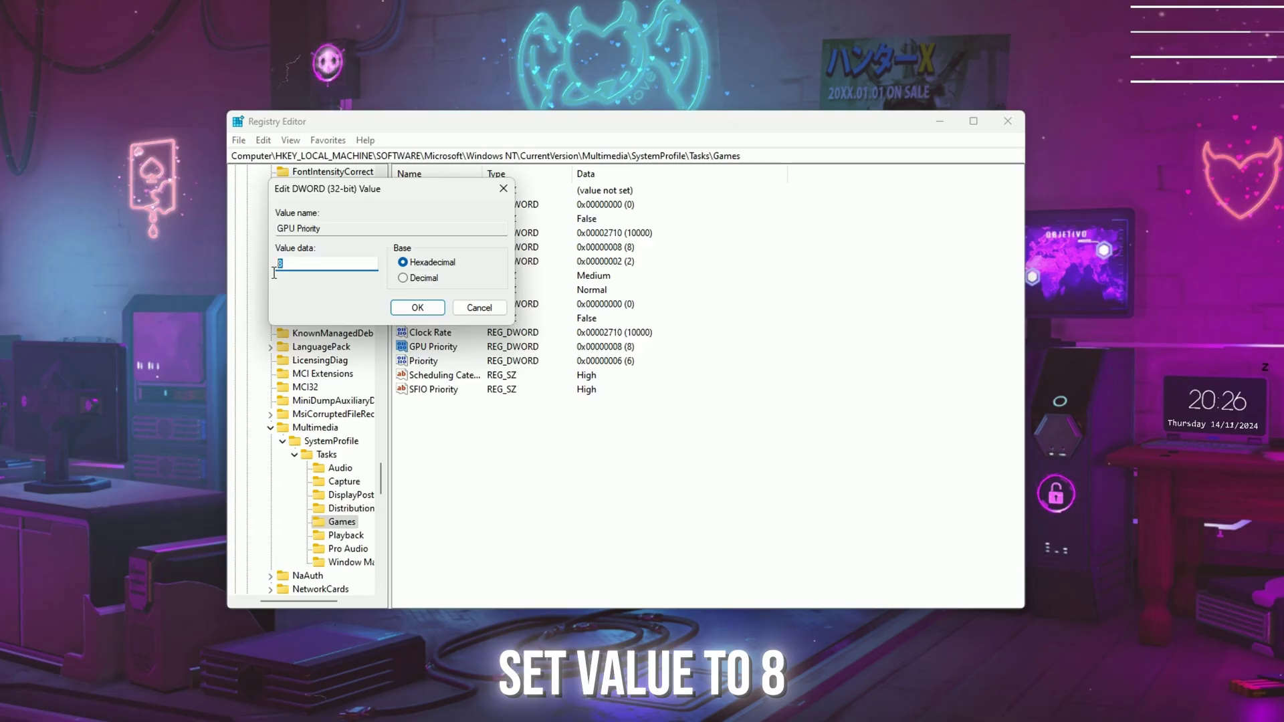
click(418, 307)
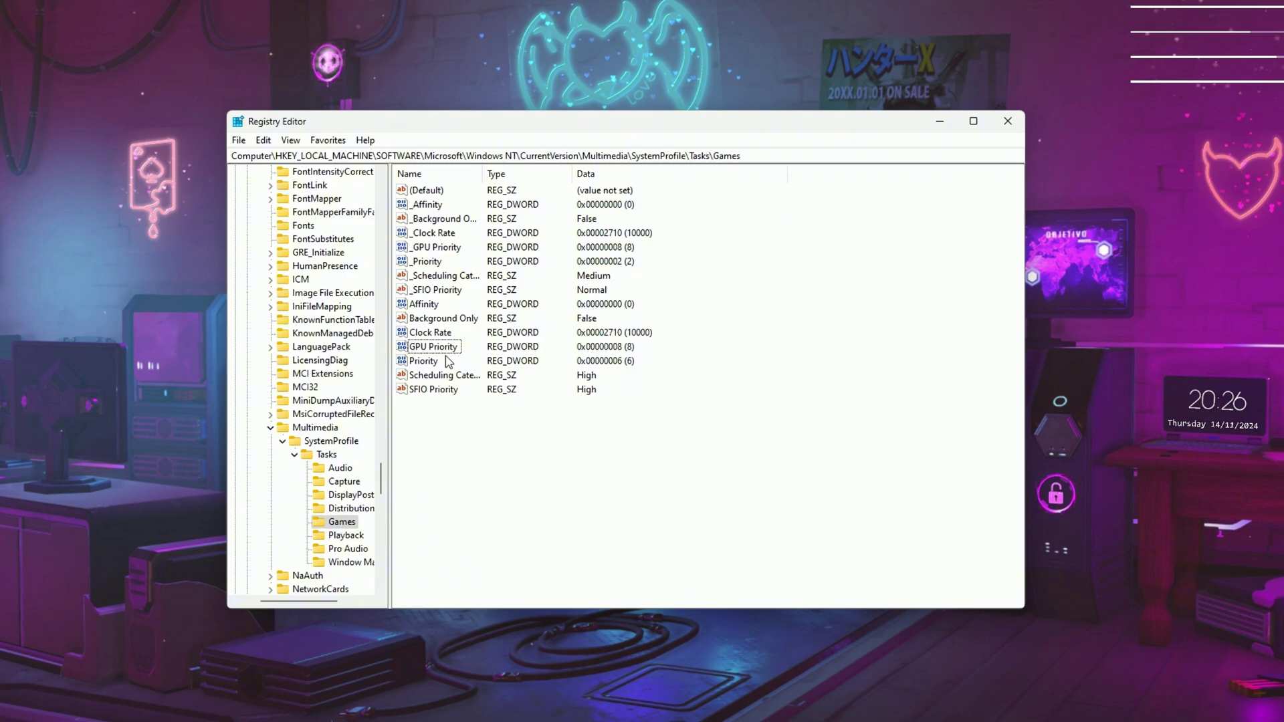
Close the Registry Editor, go to the Game Mode page of the Windows gaming settings, and turn Game Mode on
click(1007, 123)
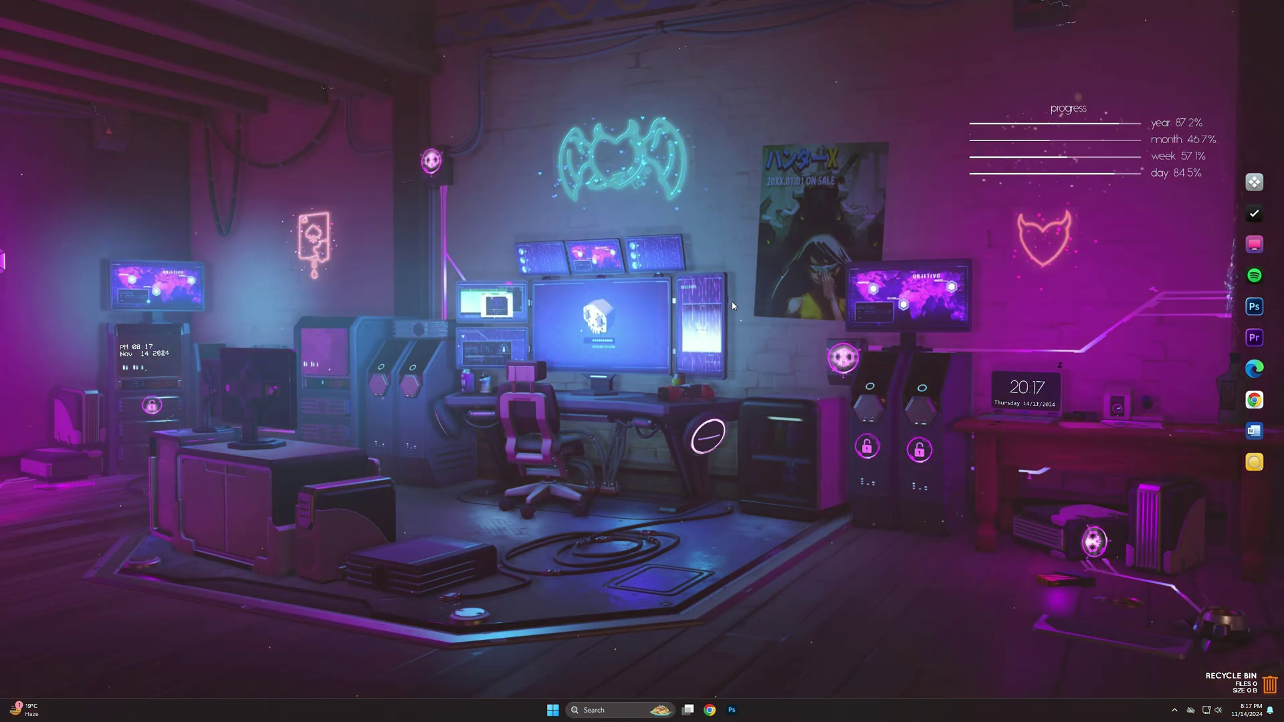
right_click(749, 290)
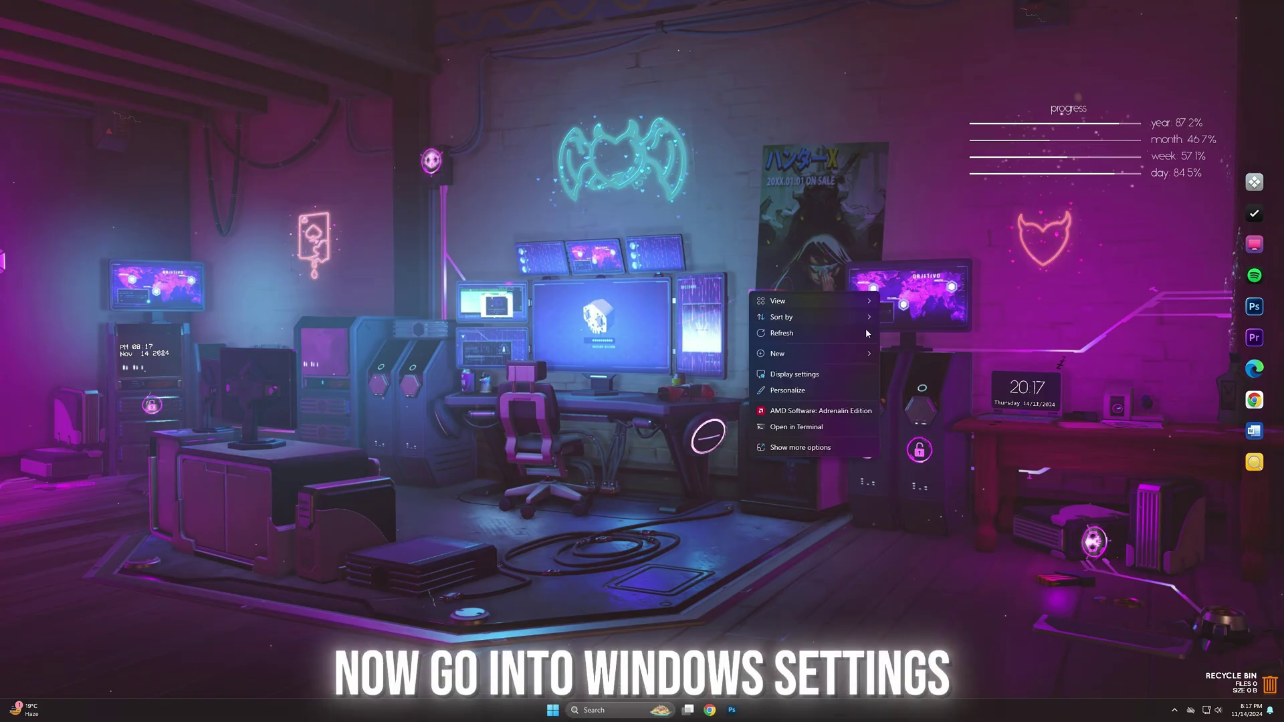
click(782, 374)
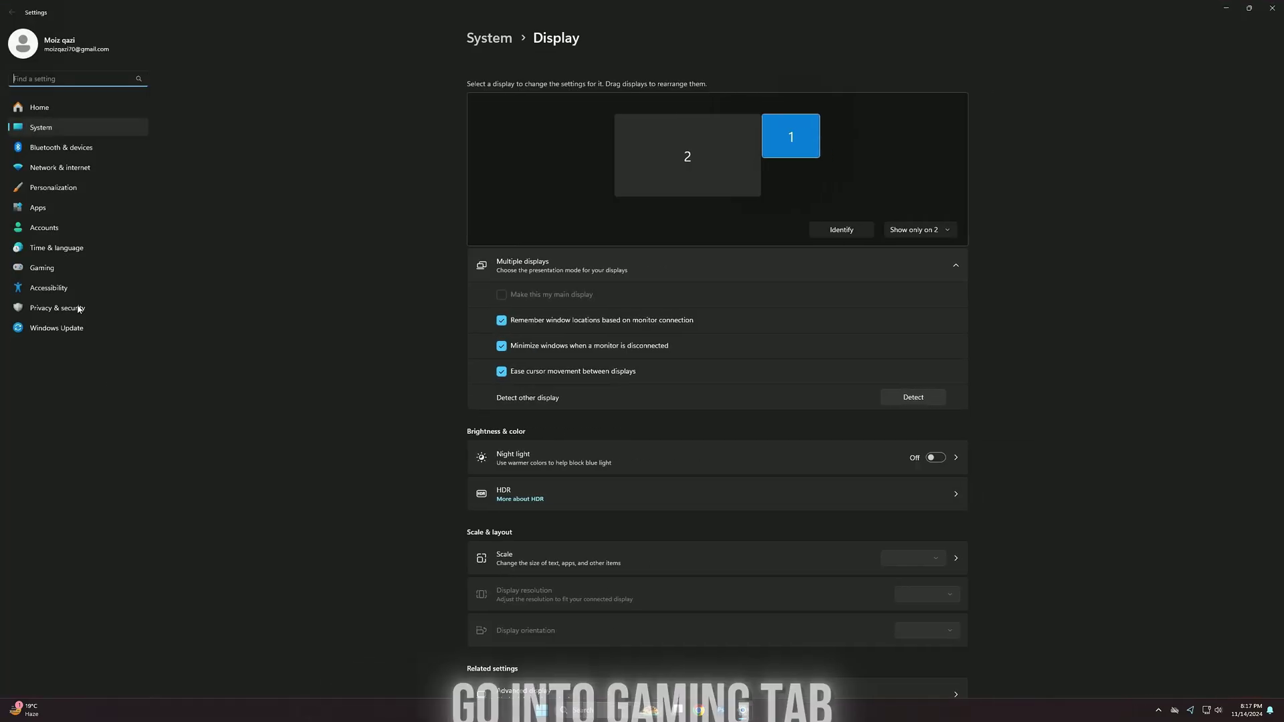
click(41, 267)
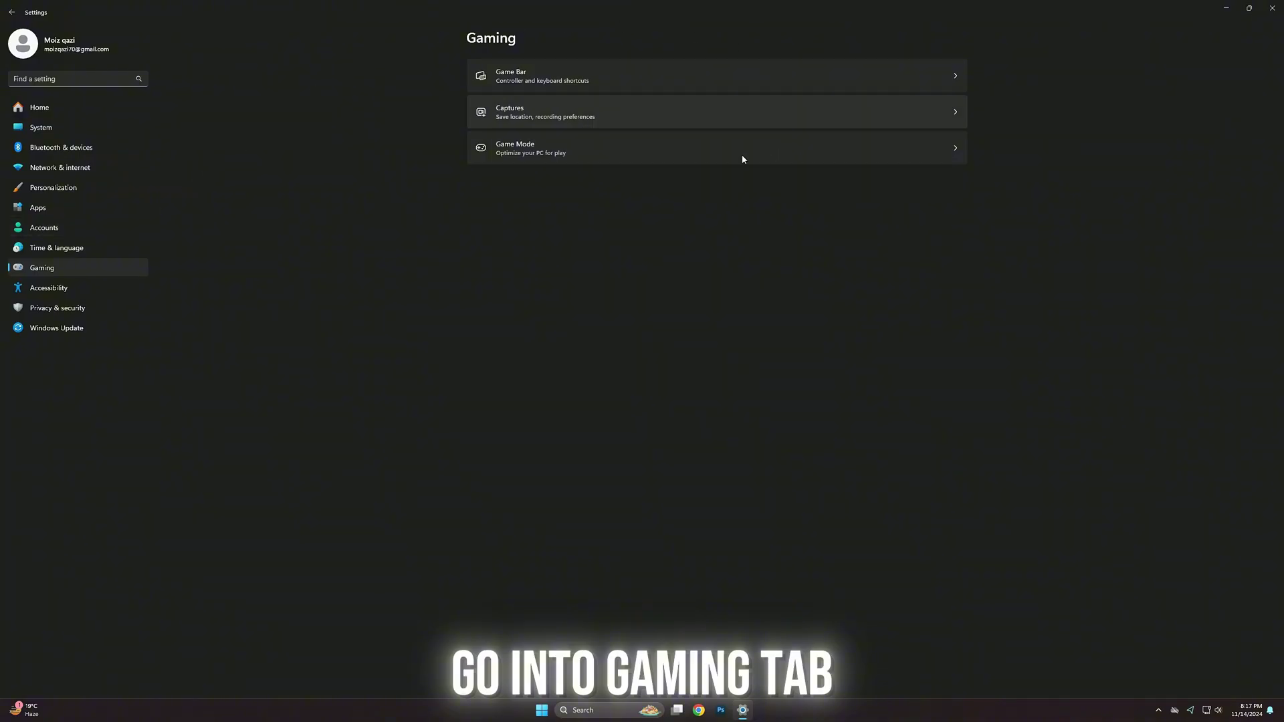
click(638, 142)
click(949, 77)
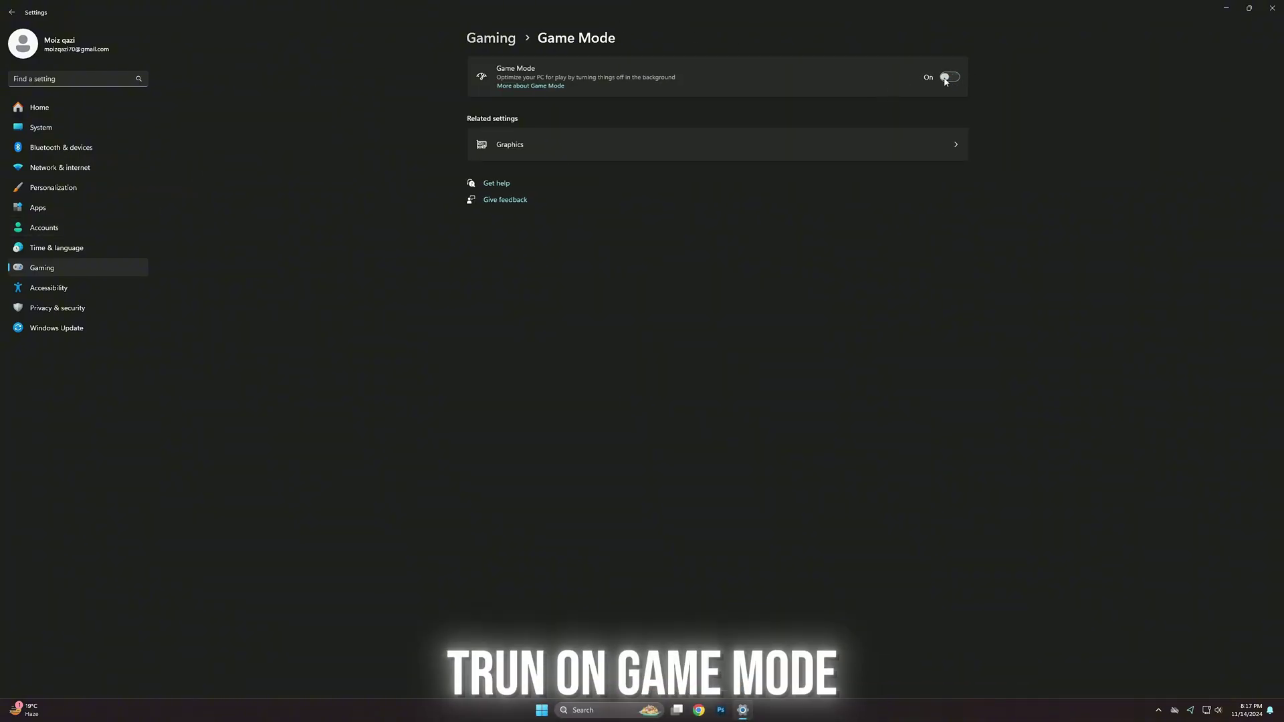
Set FortniteLauncher.exe's graphics preference to High performance, and view the default graphics settings for windowed games before closing Settings
click(524, 144)
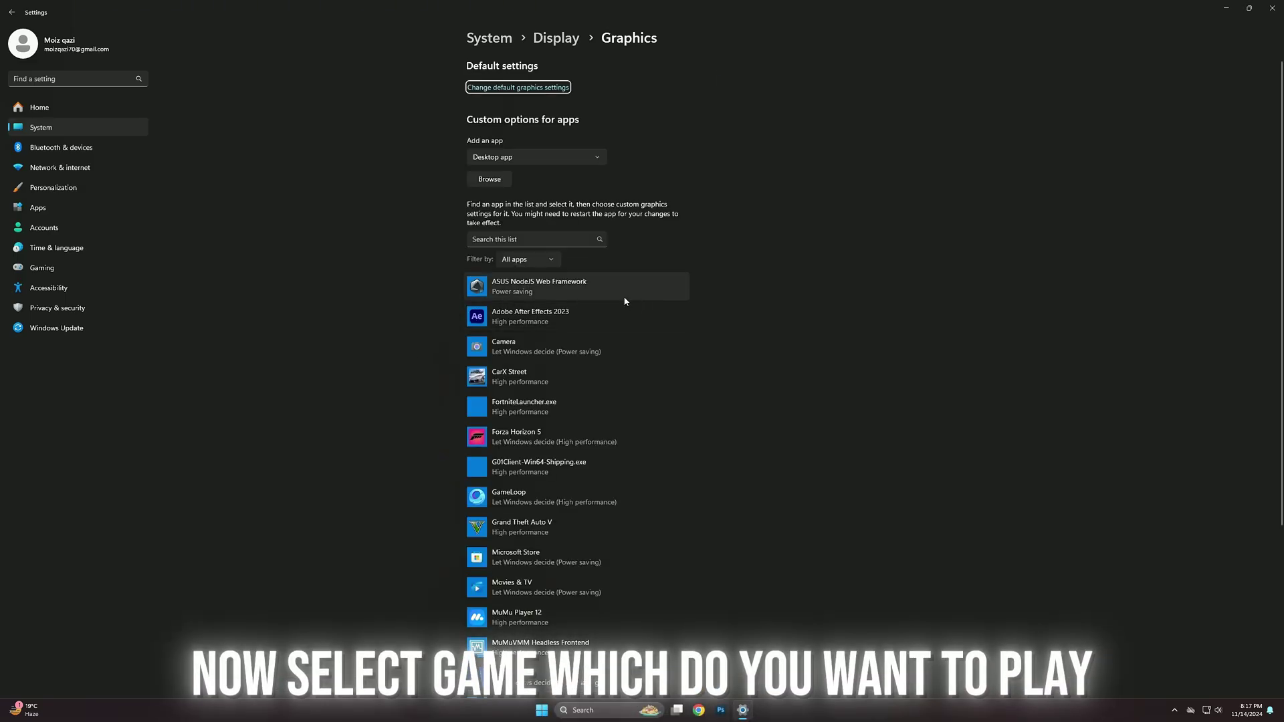
scroll(572, 365, down, 2)
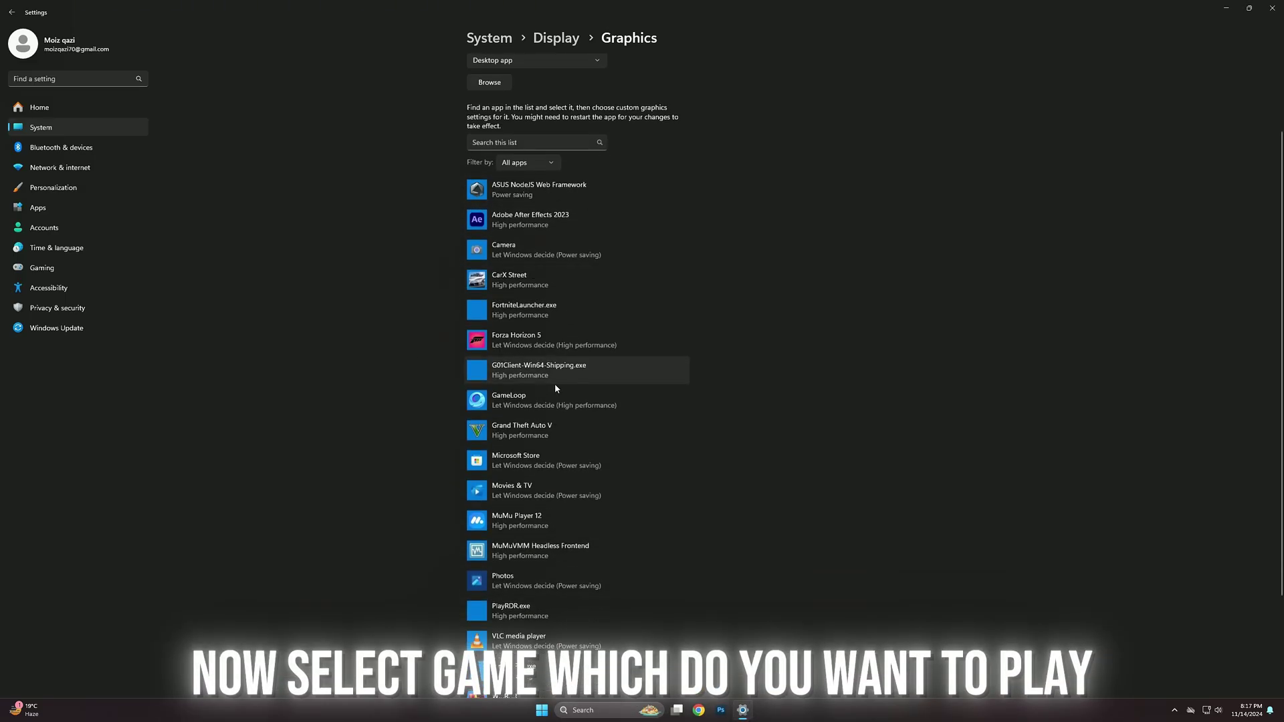
click(493, 305)
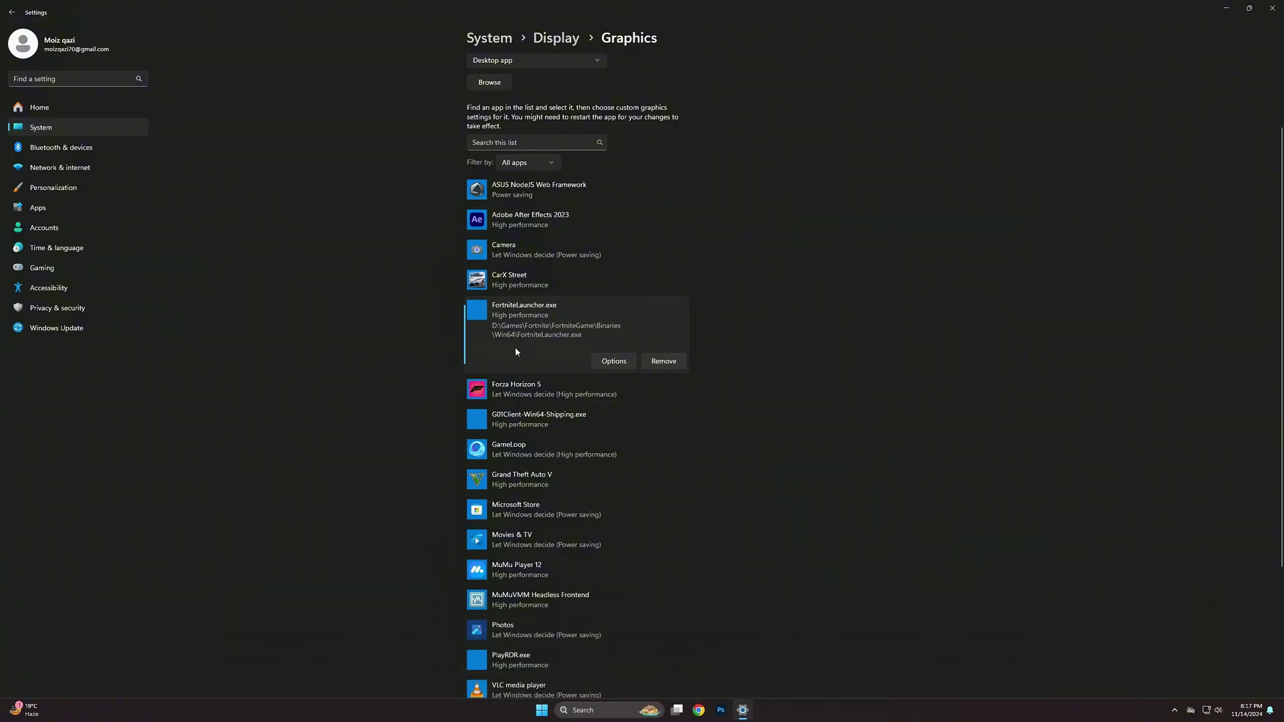
click(615, 365)
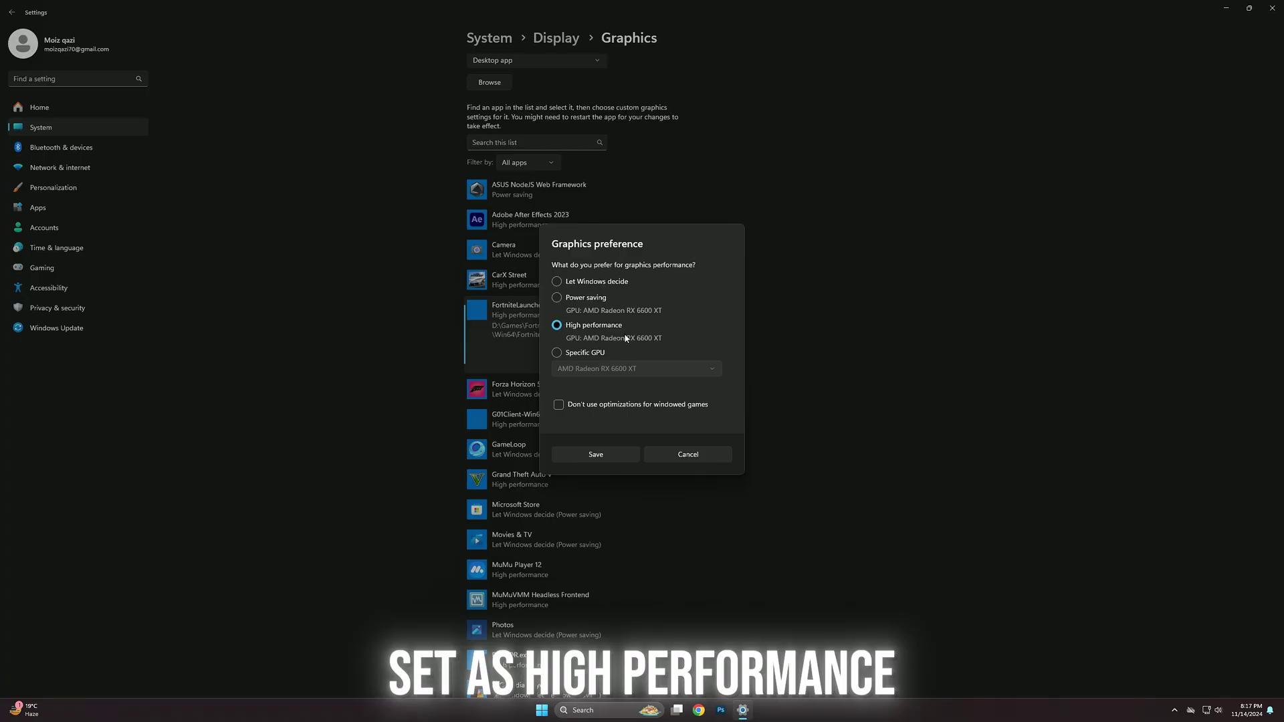
click(606, 453)
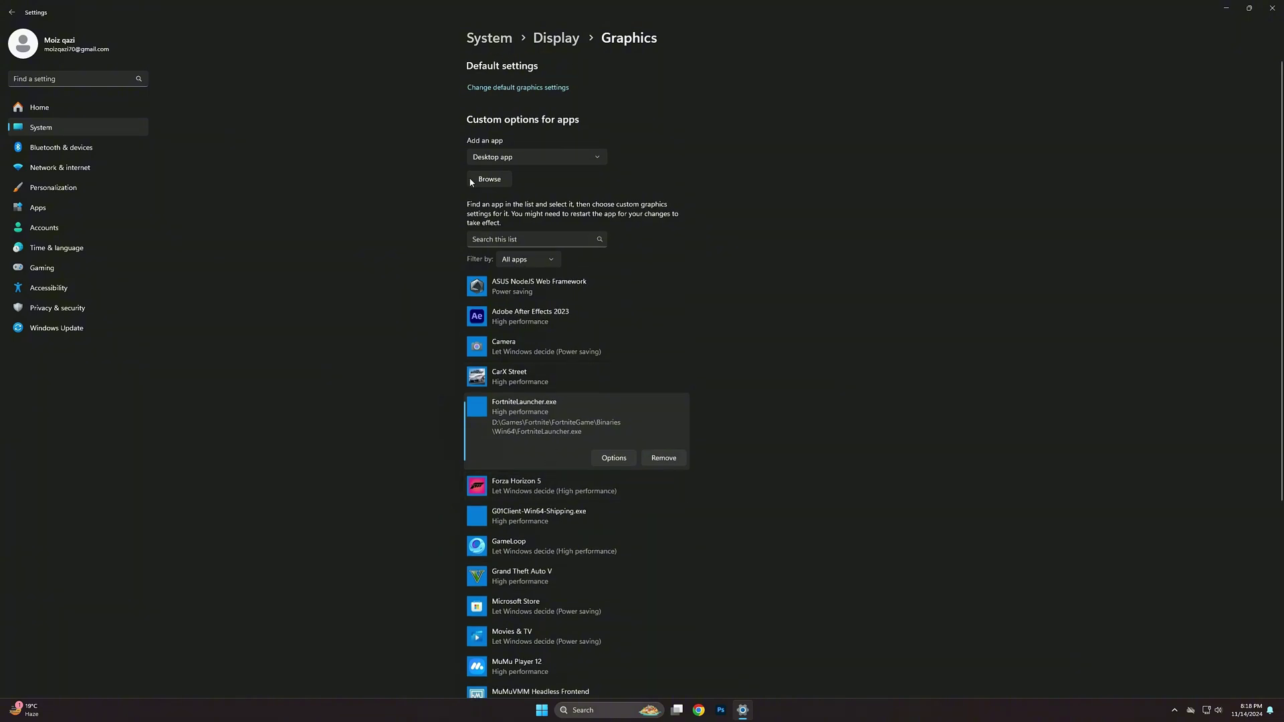
click(516, 89)
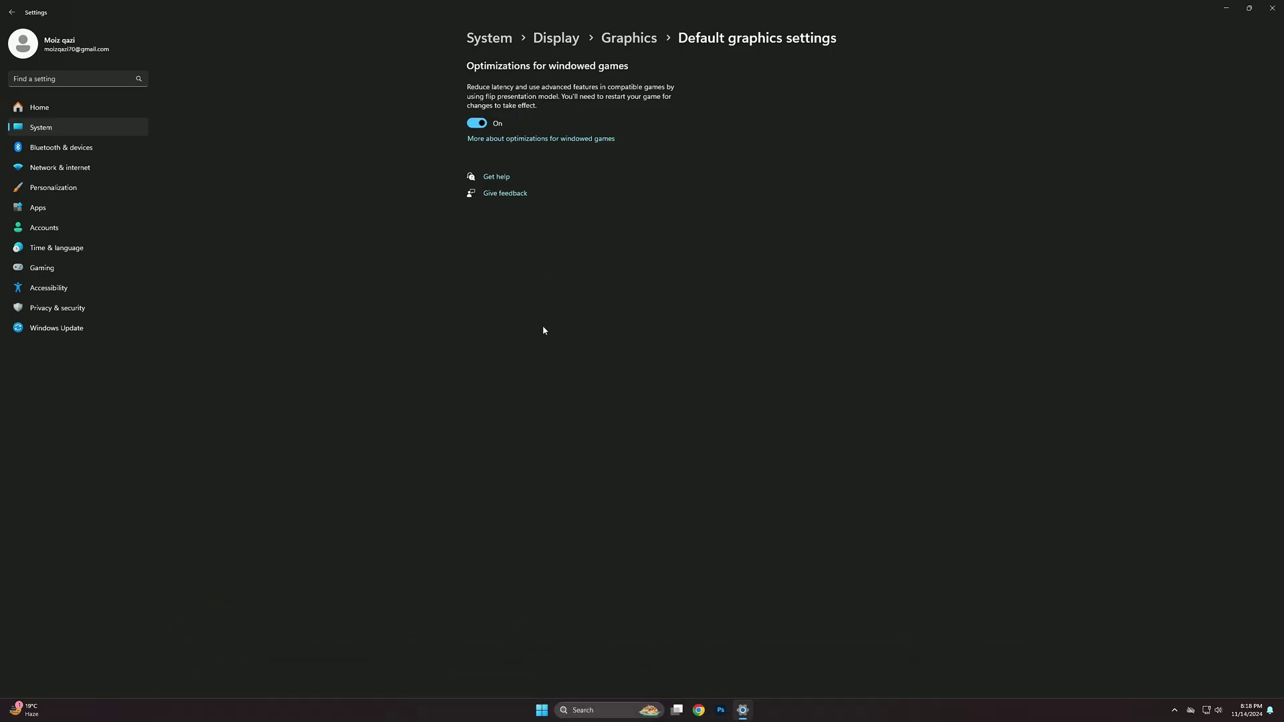
click(1266, 12)
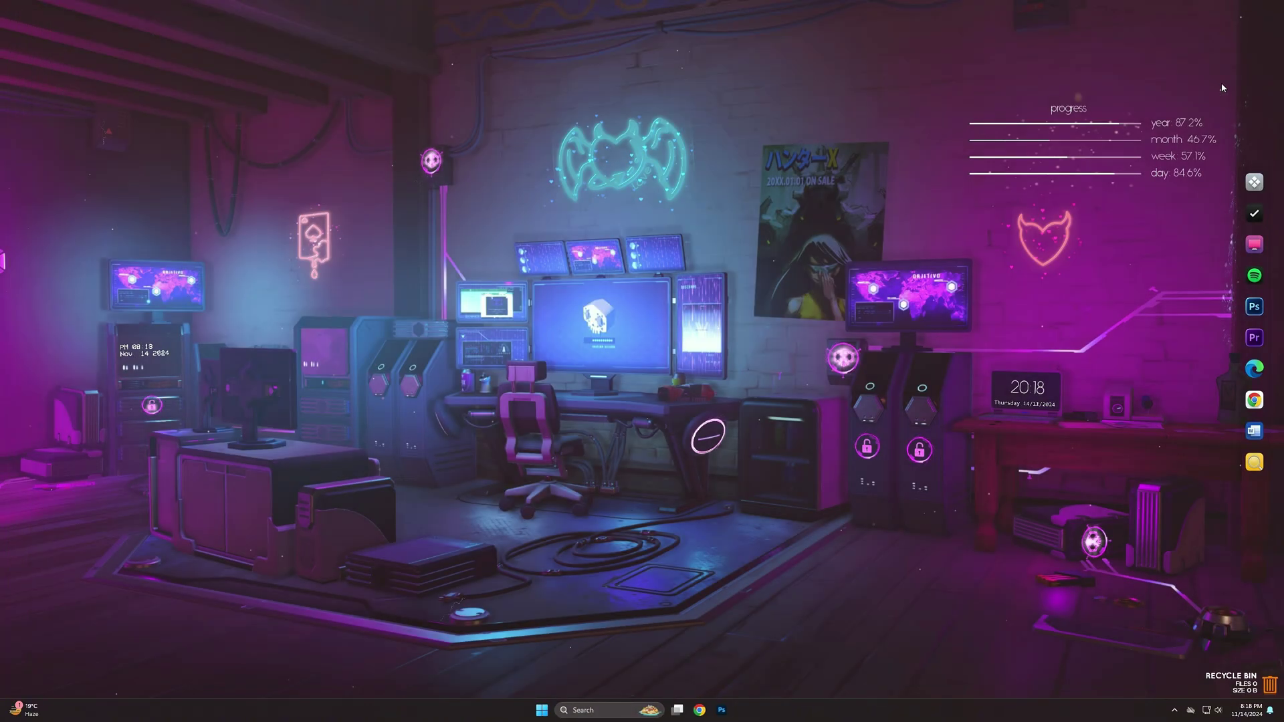
Open the OPTIMIZATION PACK BY ON TREND archive in WinRAR and extract its folder to the desktop
right_click(557, 234)
click(574, 277)
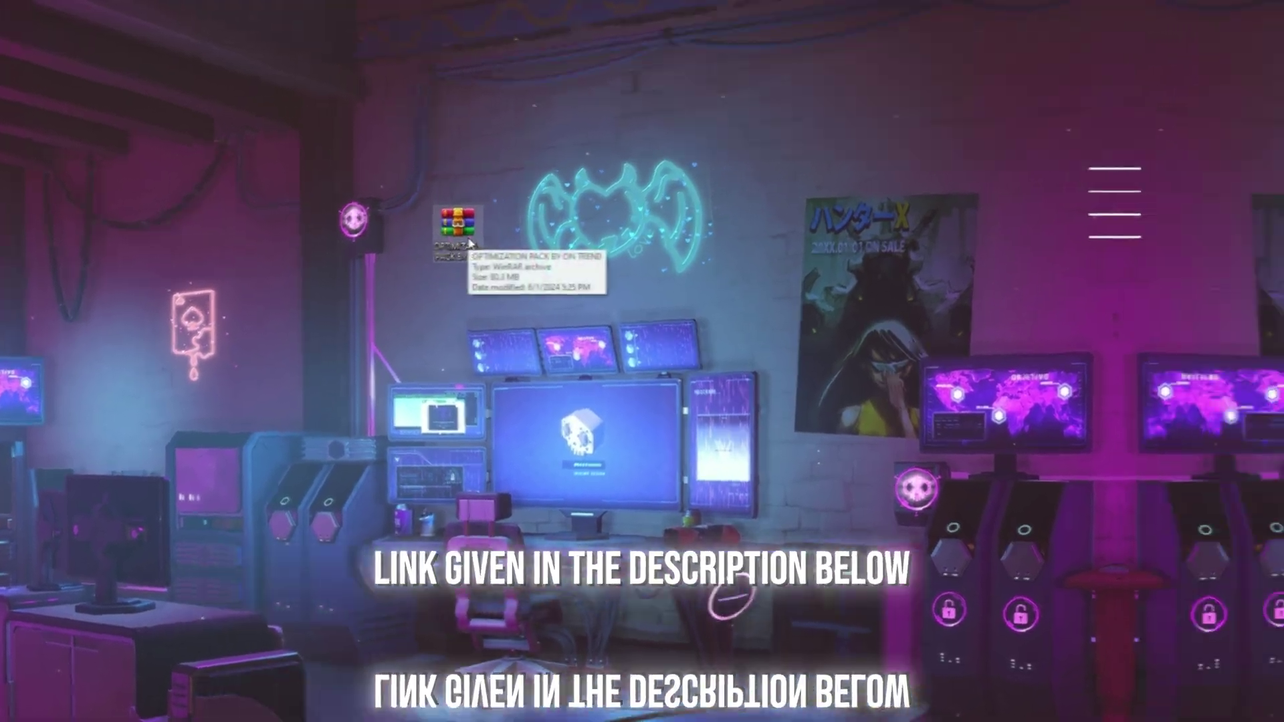
double_click(620, 230)
drag(452, 166, 461, 167)
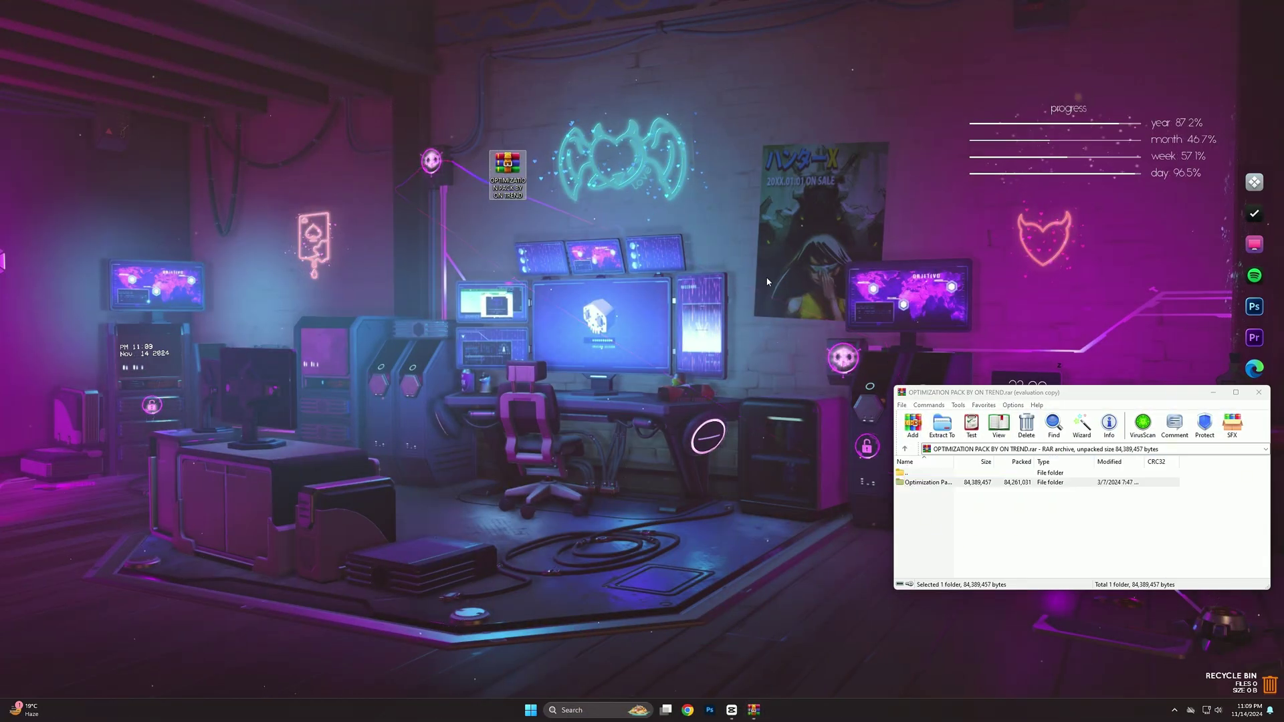
key(Escape)
Find the Create a restore point control panel and create a system restore point with the description "and"
key(super)
click(582, 351)
text(restore)
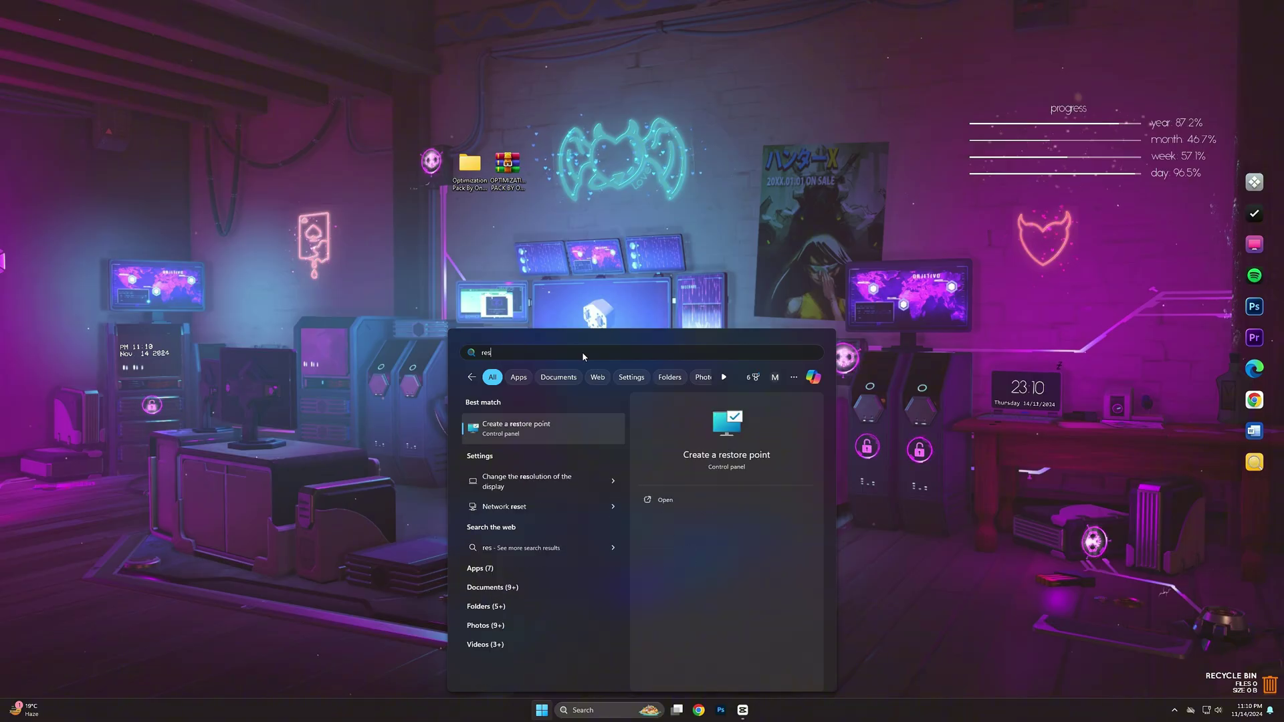
click(564, 424)
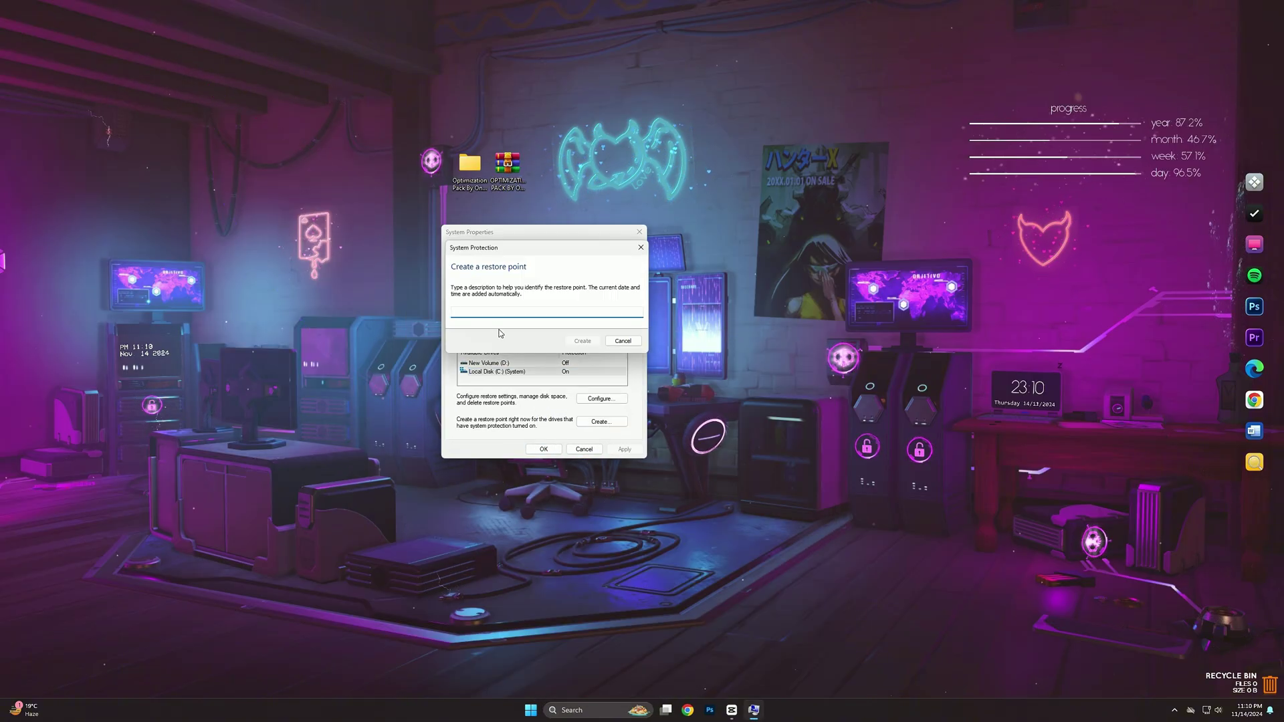
text(restore point)
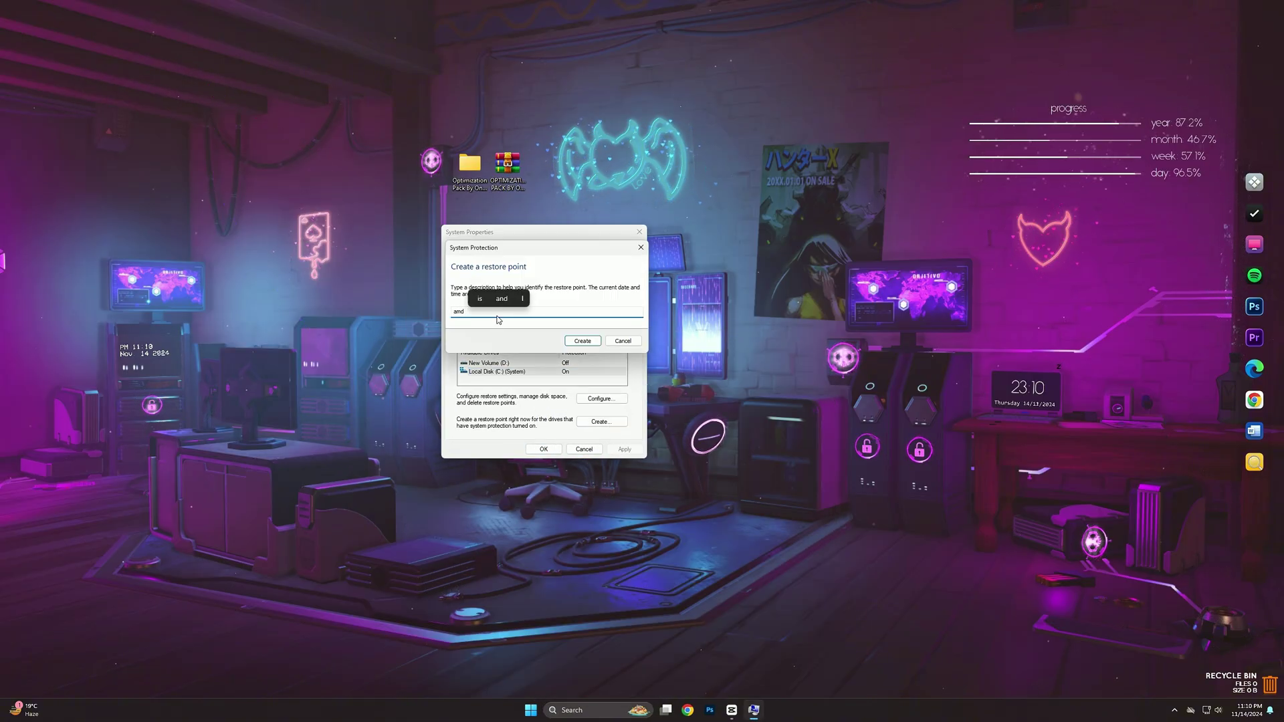
key(Return)
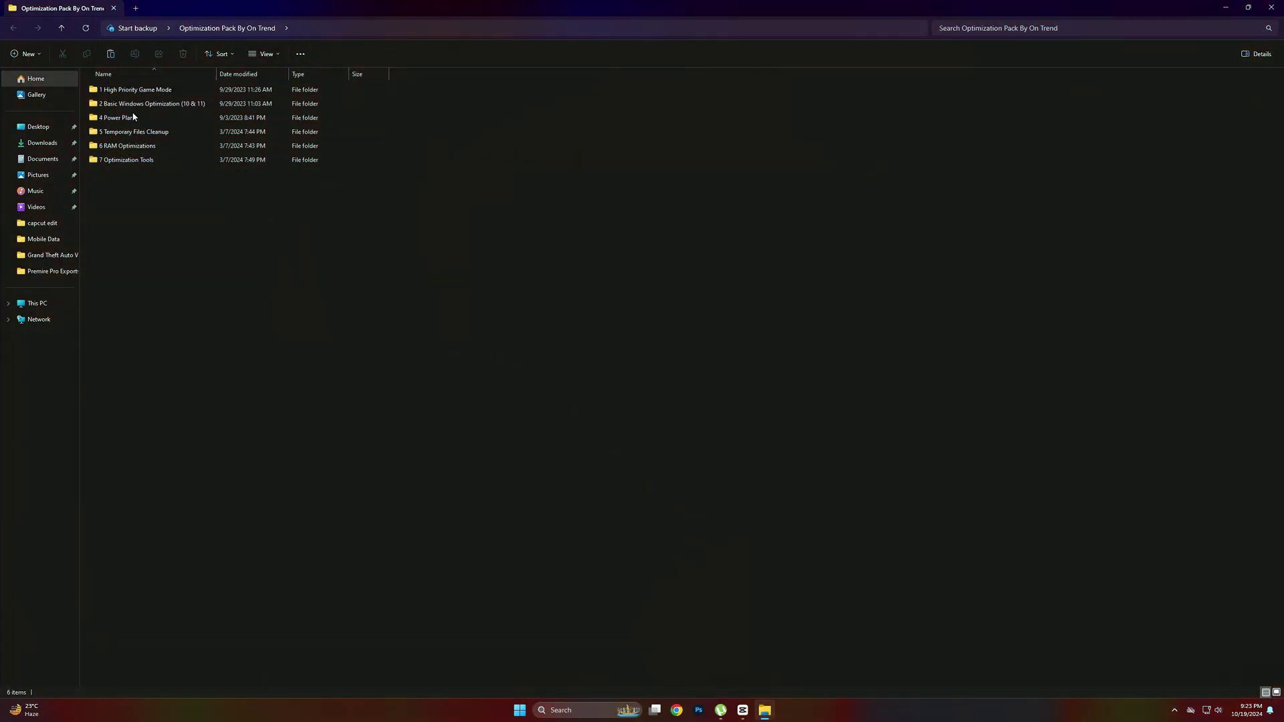
Merge the High Priority file from the pack's 1 High Priority Game Mode folder into the registry
drag(193, 221, 158, 87)
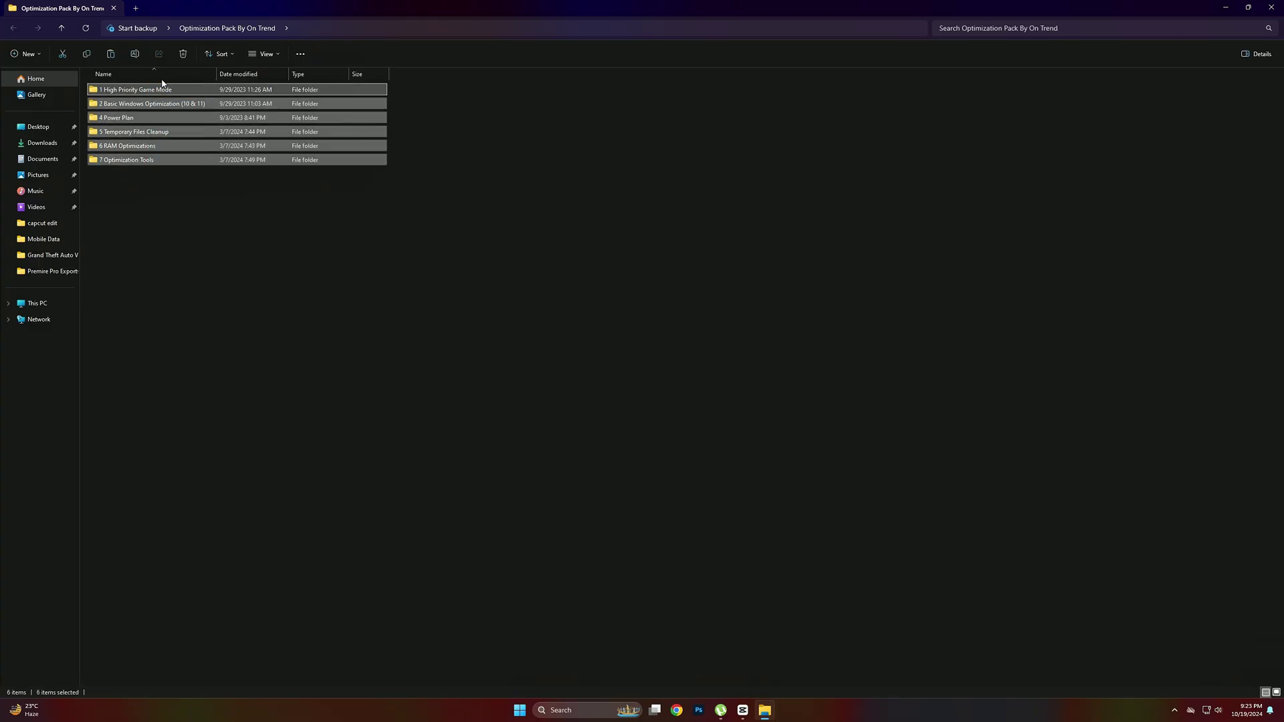
click(215, 198)
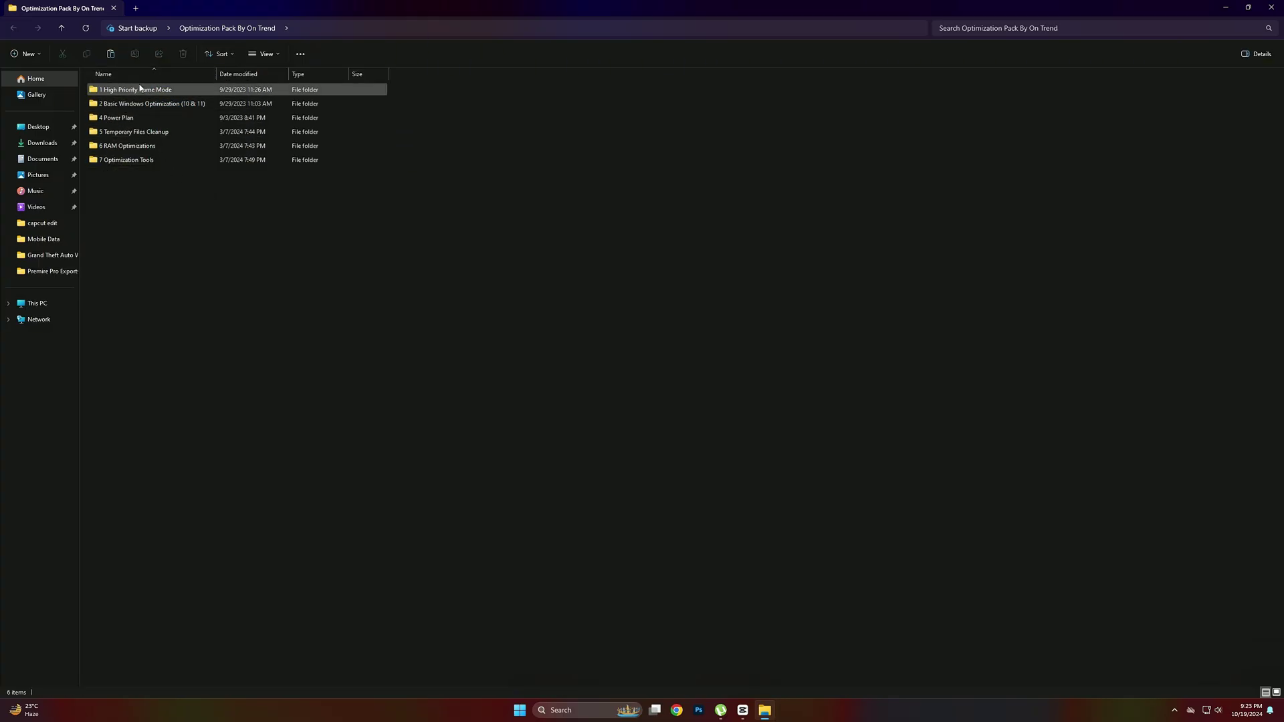
double_click(139, 92)
double_click(118, 89)
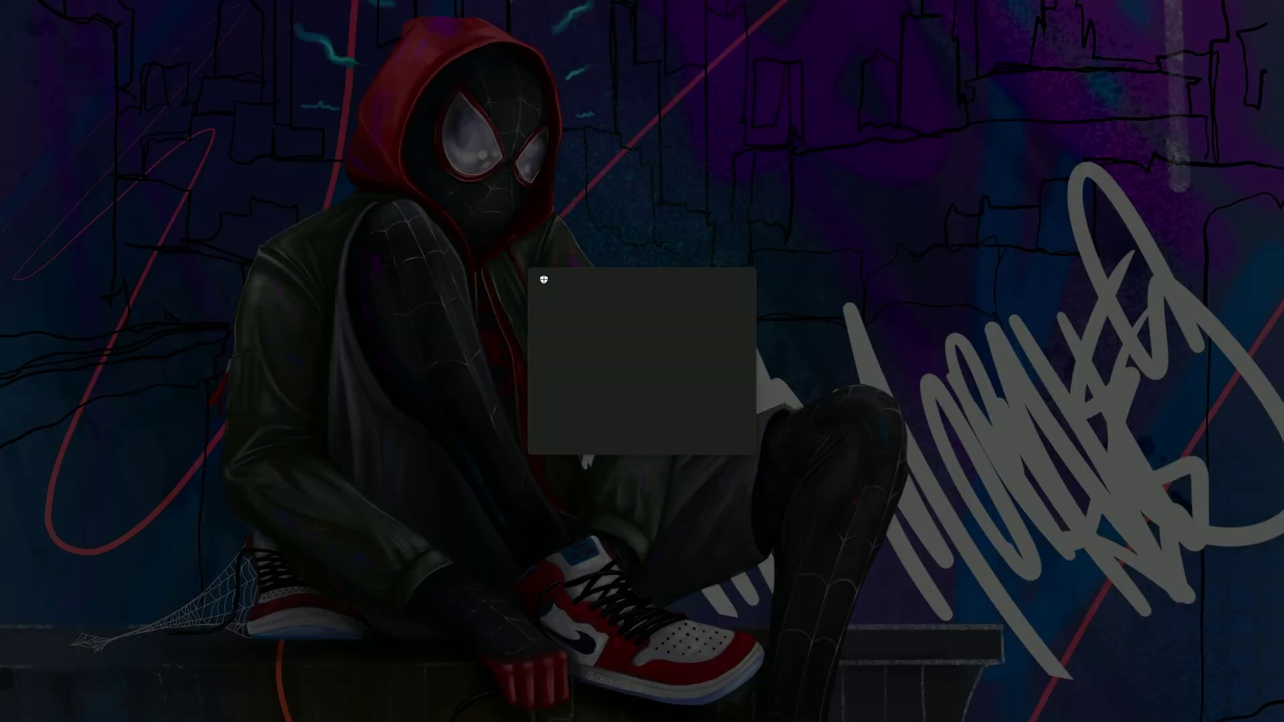
click(603, 433)
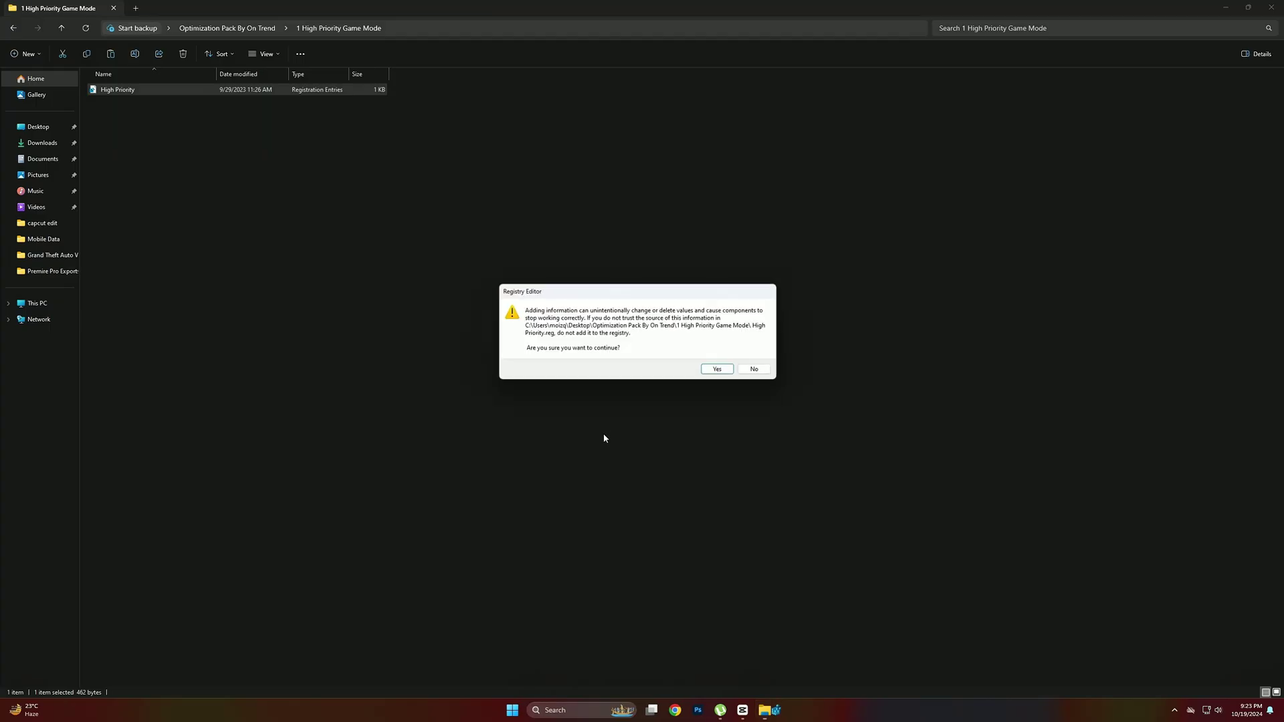
click(728, 372)
click(761, 355)
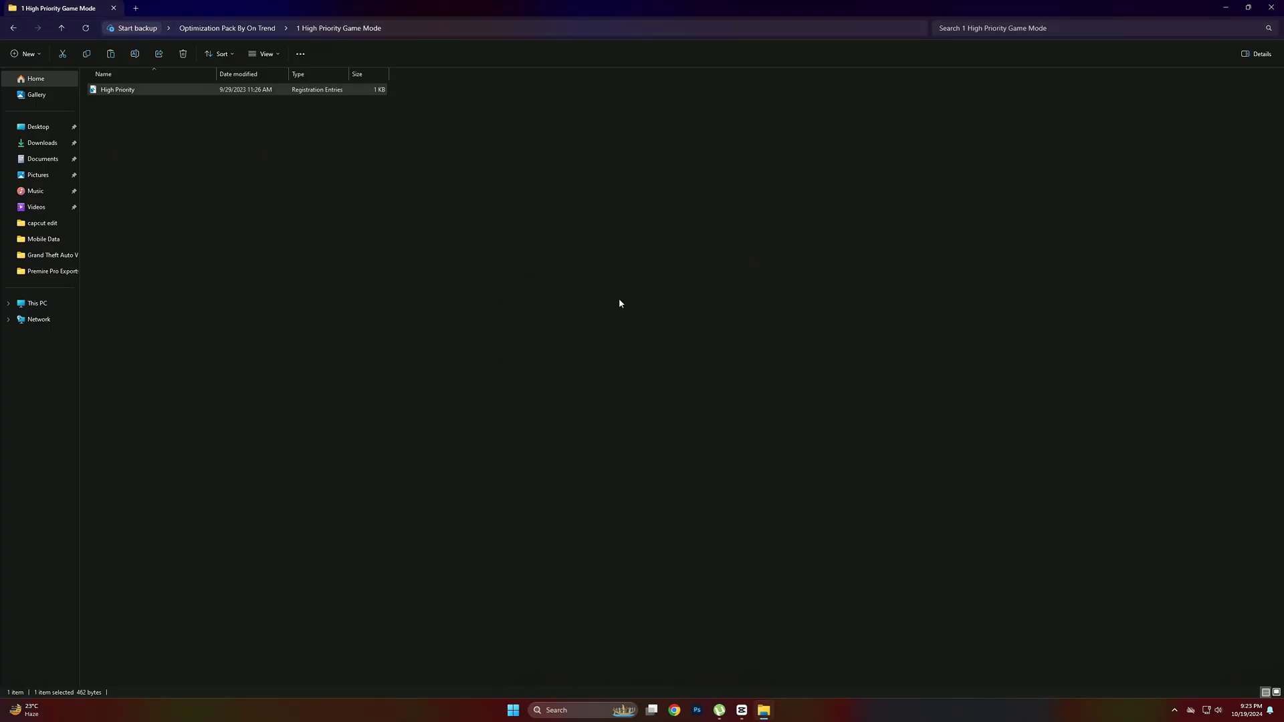
Open the pack's 2 Basic Windows Optimization (10 & 11) folder and merge Disable Background Apps into the registry
click(10, 30)
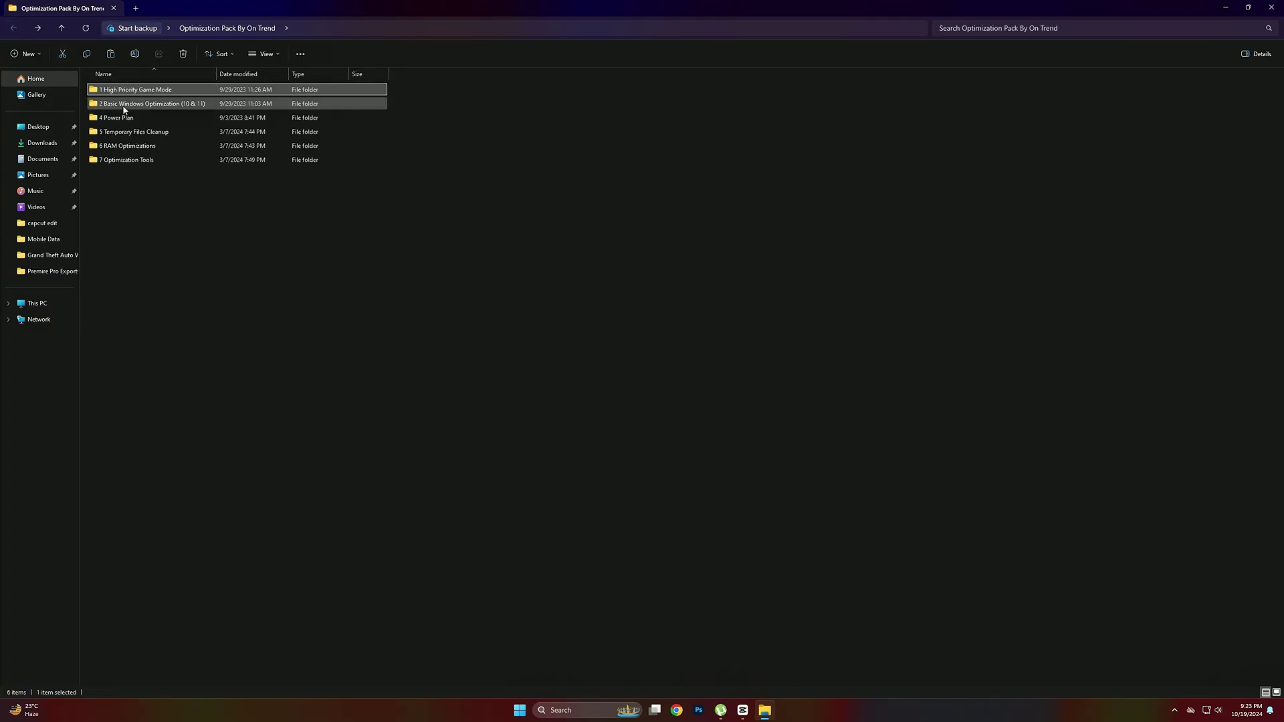
double_click(123, 104)
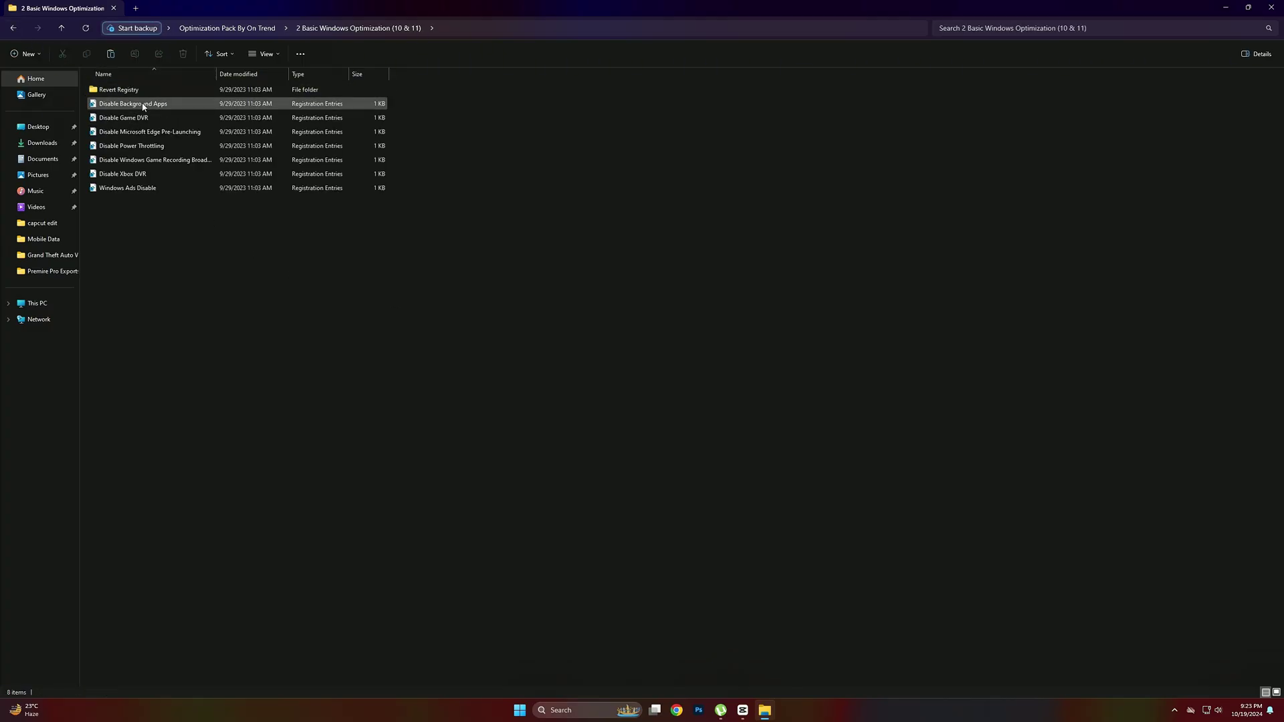
double_click(142, 105)
click(583, 433)
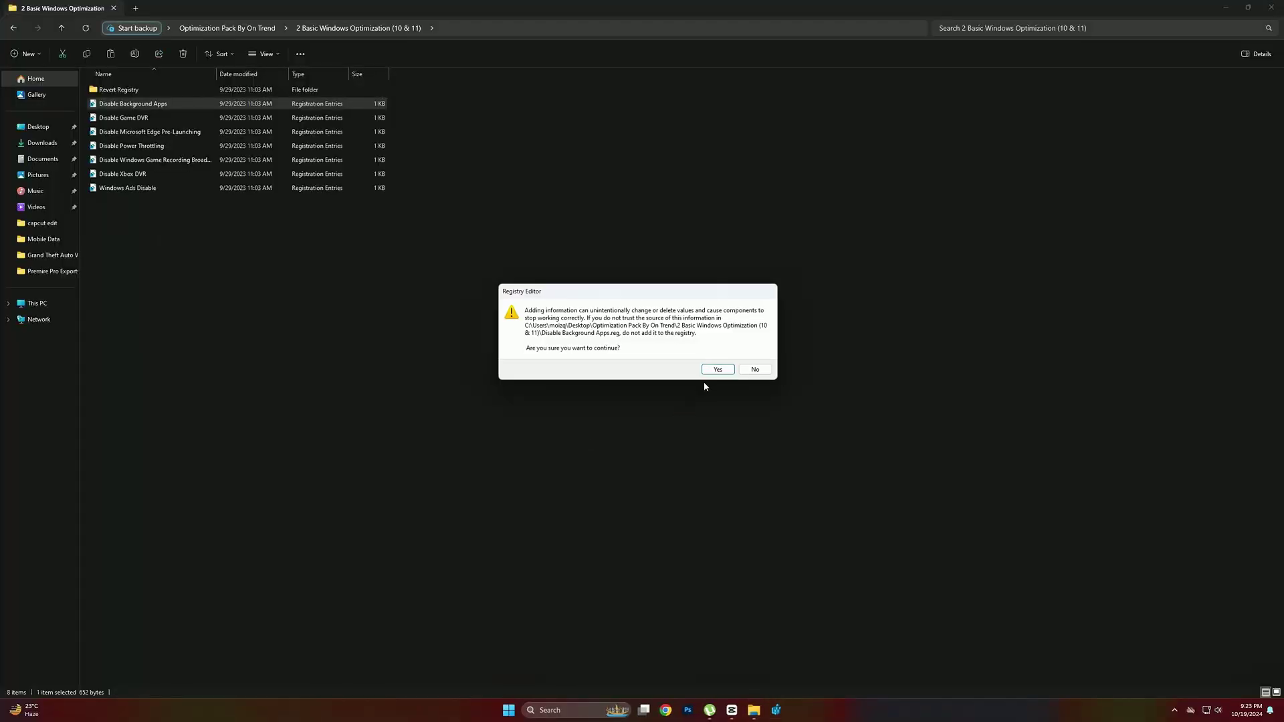
click(716, 369)
click(753, 359)
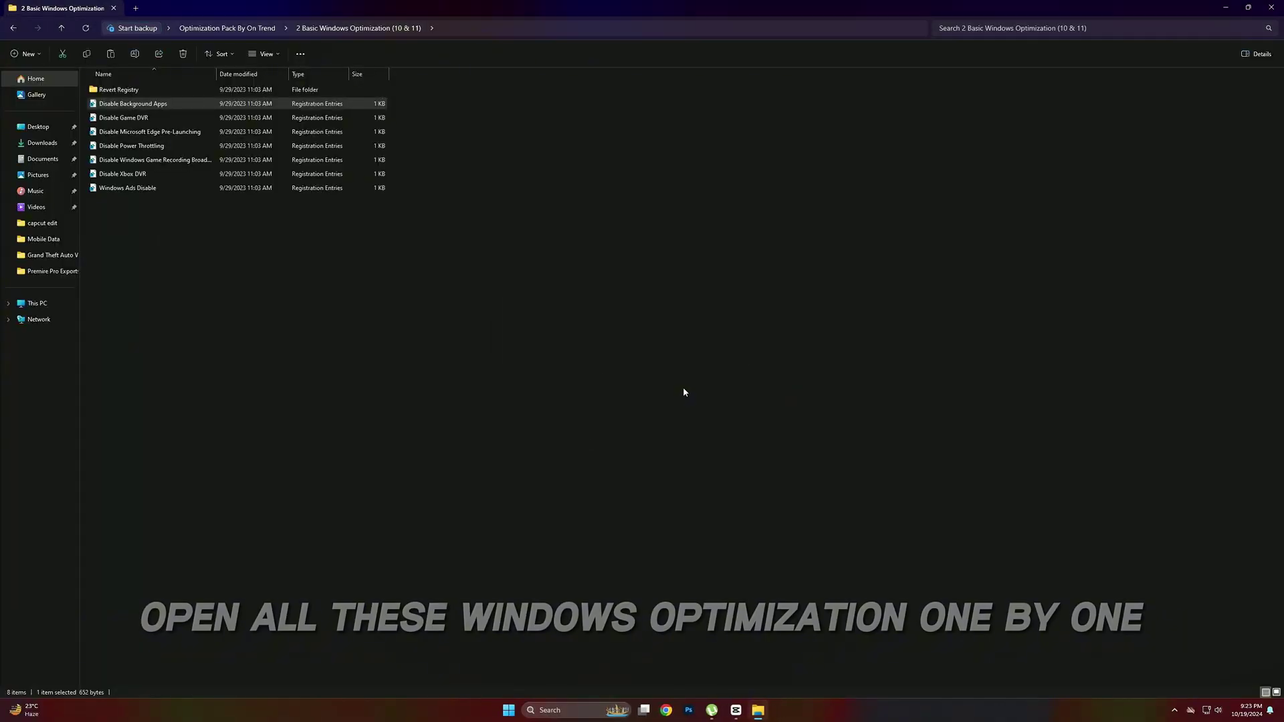
Merge the Disable Game DVR file into the registry
double_click(113, 118)
click(602, 433)
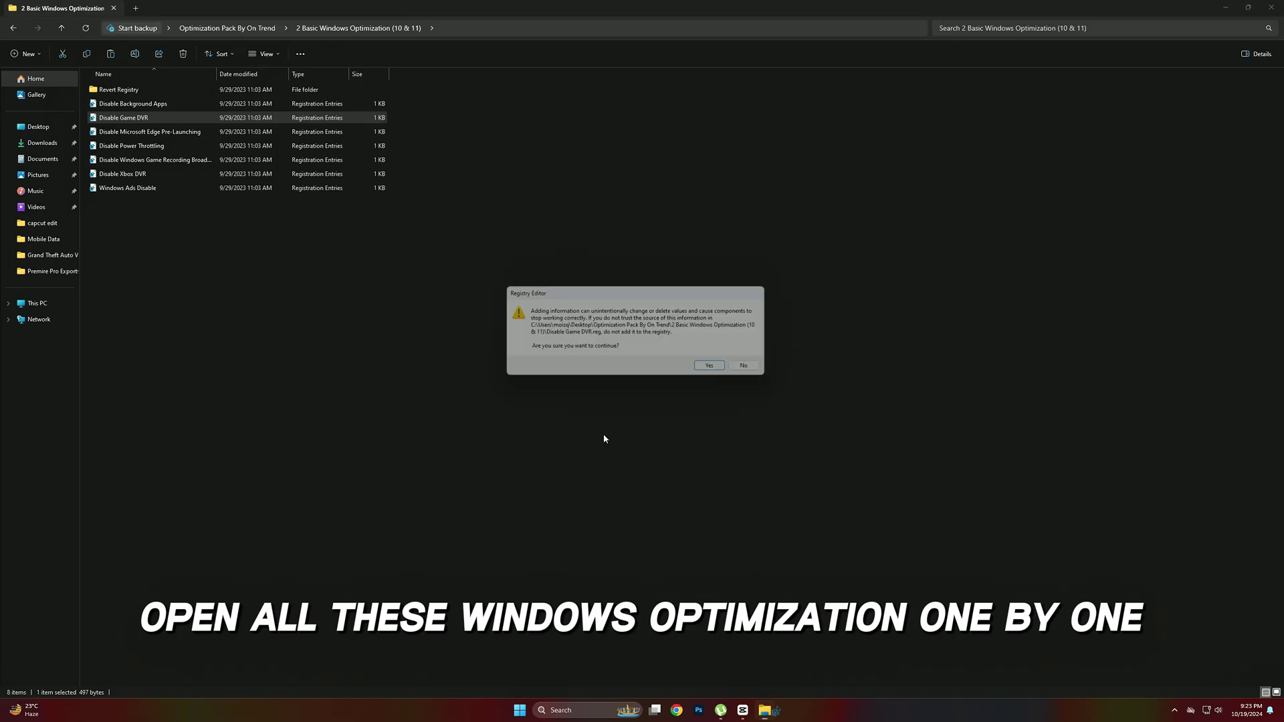
click(716, 369)
click(755, 358)
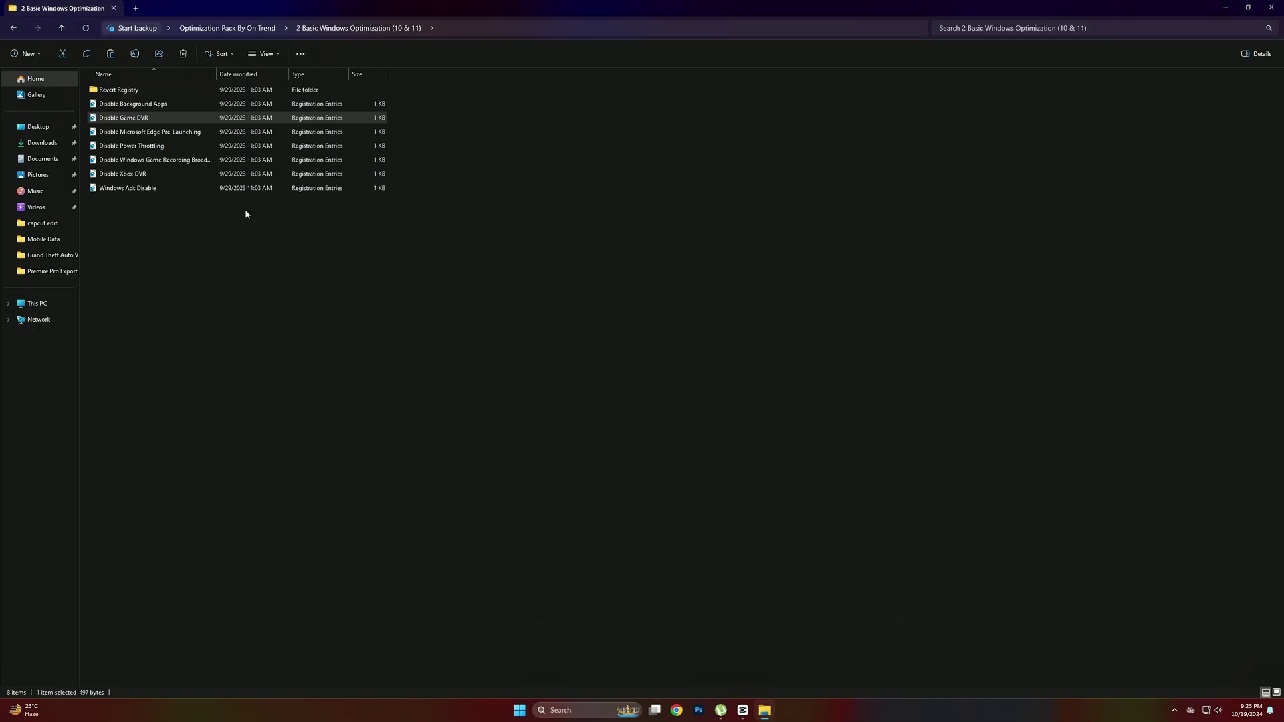
Merge the Disable Microsoft Edge Pre-Launching file into the registry
double_click(147, 134)
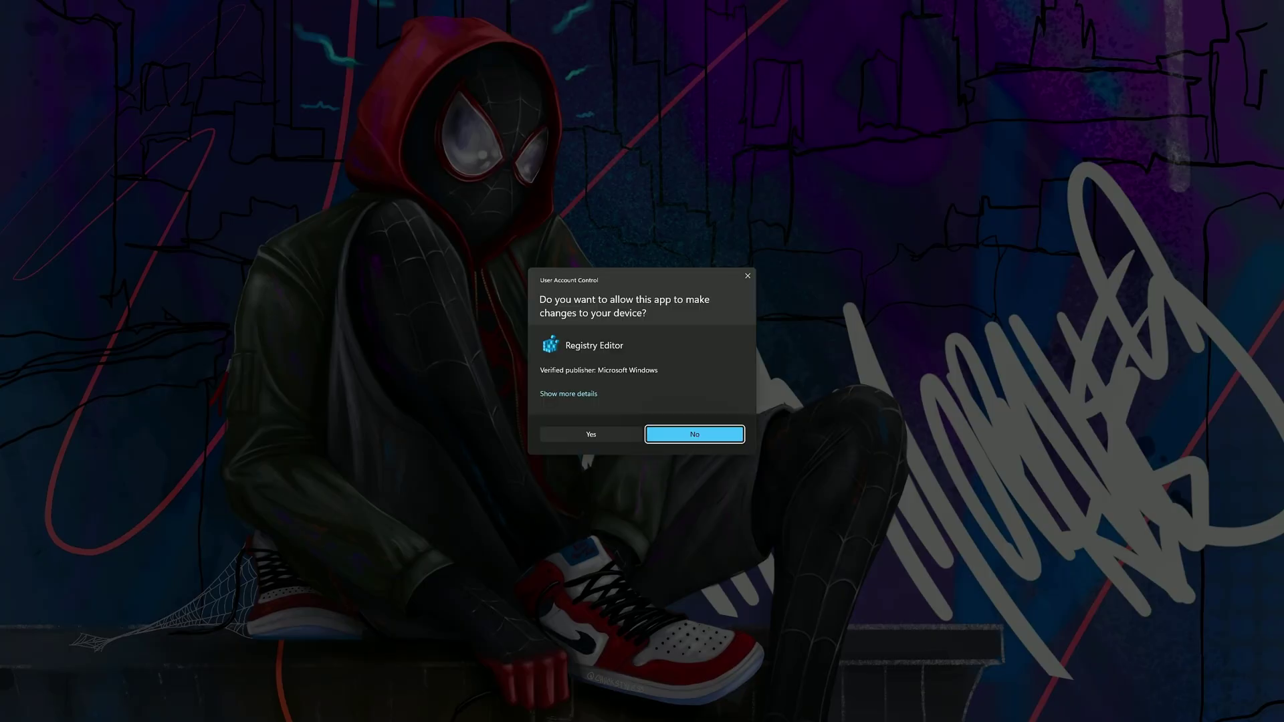
click(669, 433)
click(717, 370)
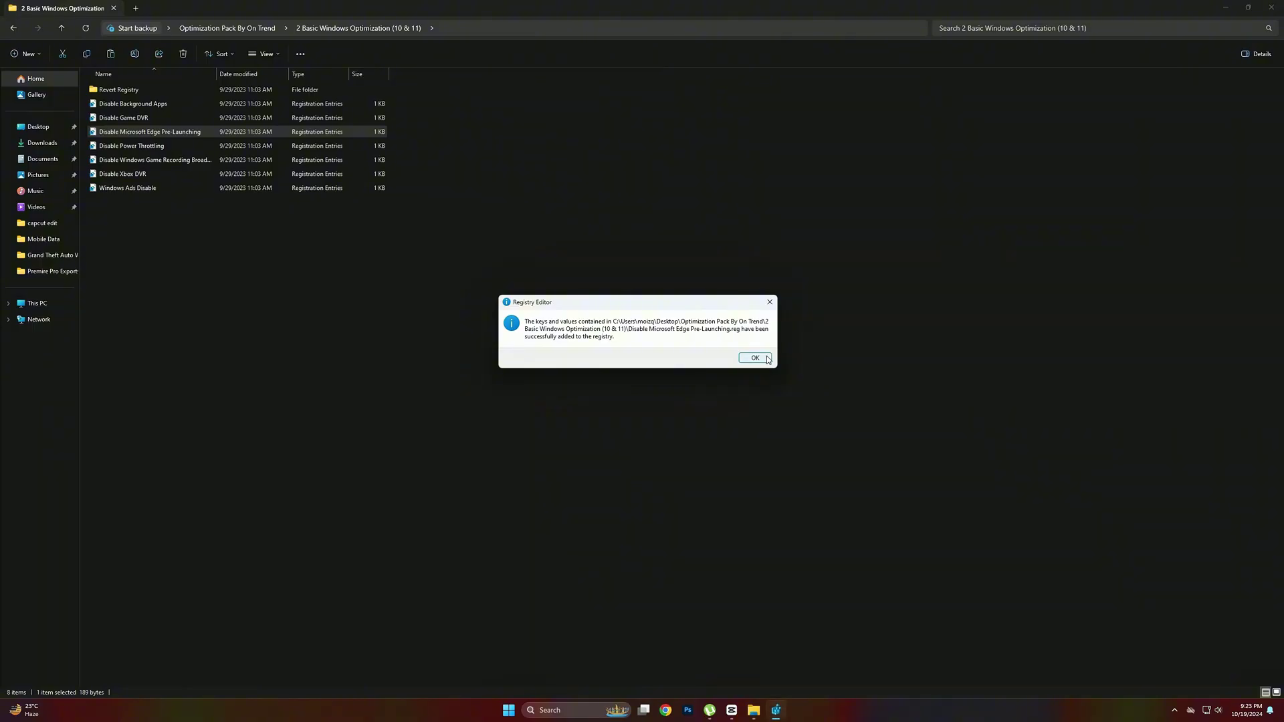
click(754, 358)
Merge the Disable Power Throttling file into the registry
double_click(154, 146)
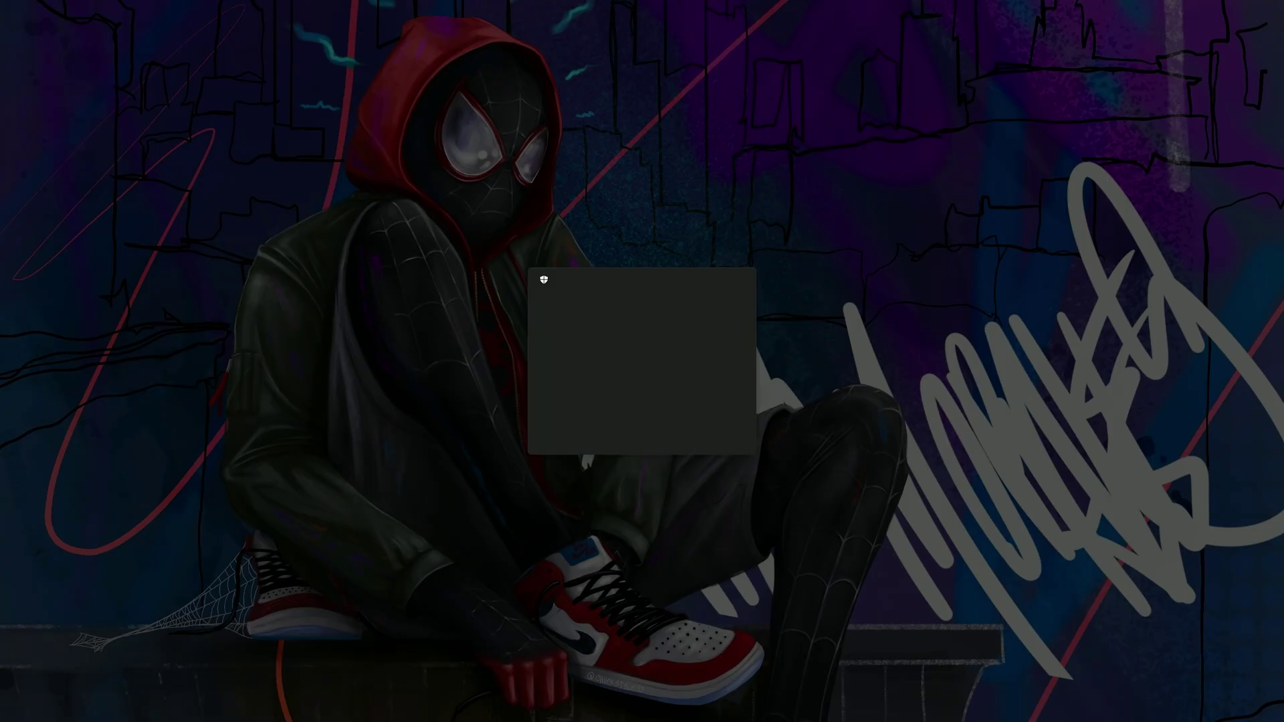
click(669, 433)
click(716, 370)
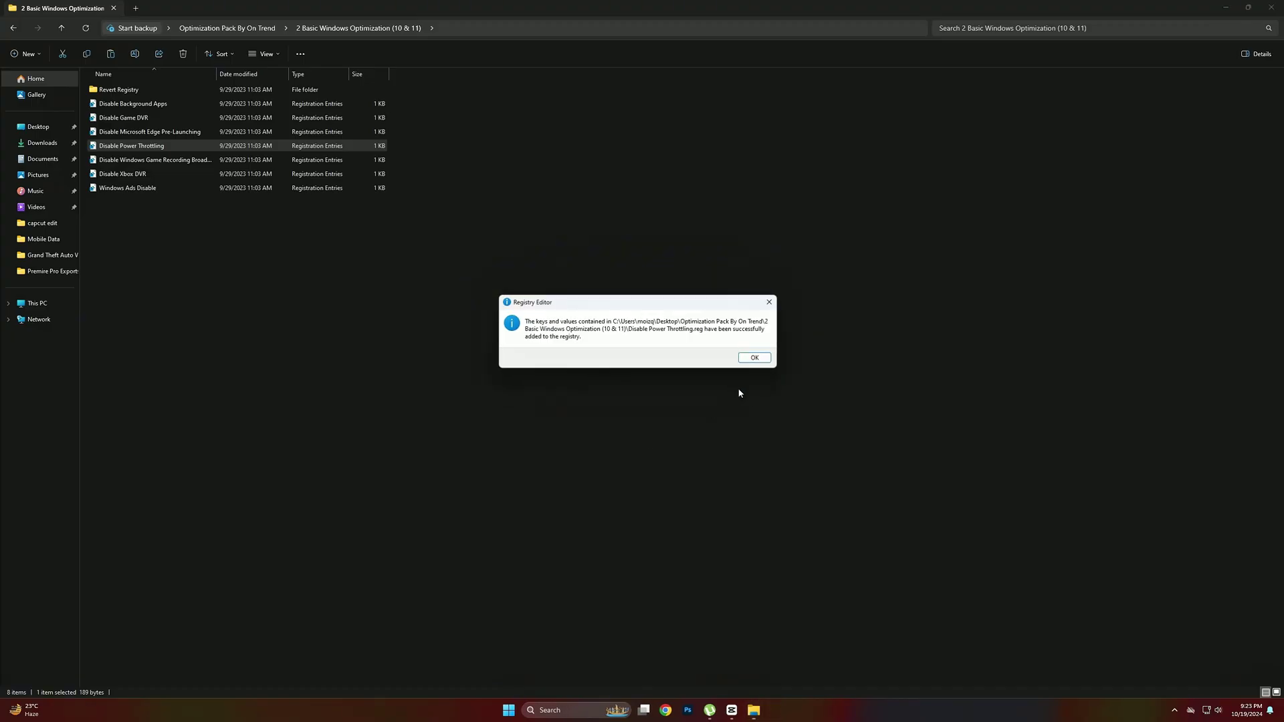
click(754, 358)
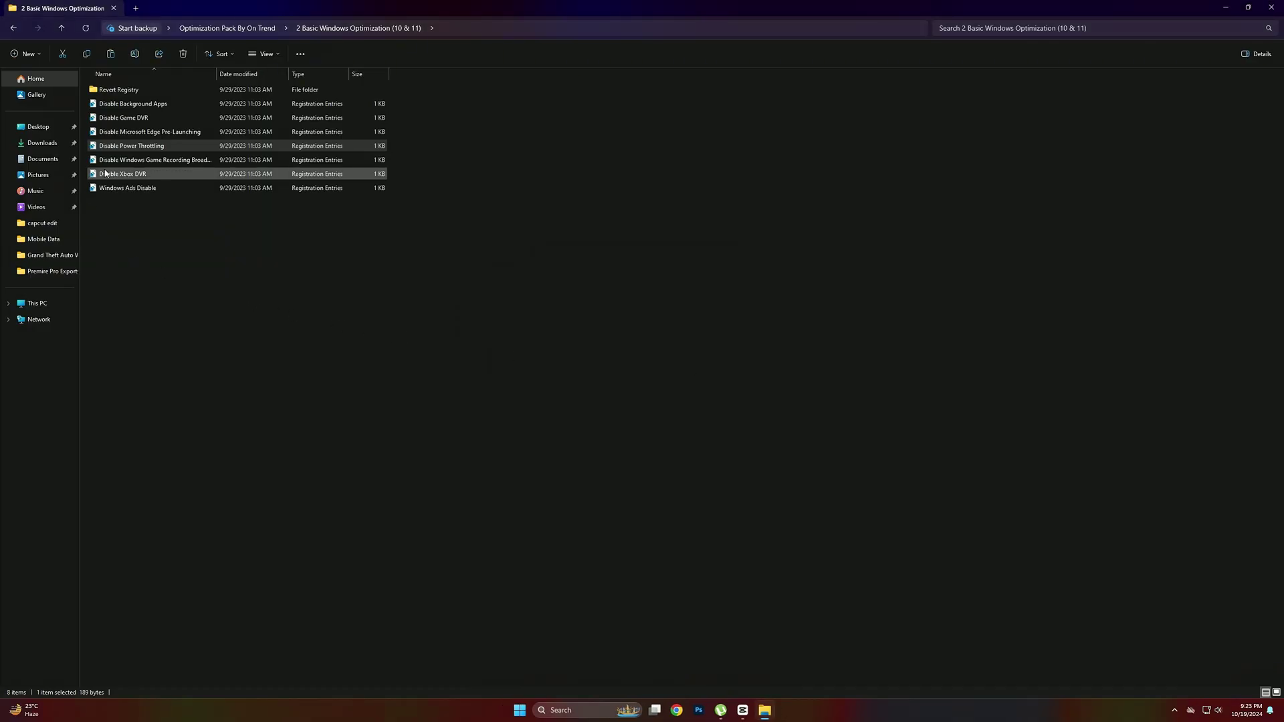
Merge the Disable Windows Game Recording Broadcasting file into the registry
double_click(134, 160)
click(591, 433)
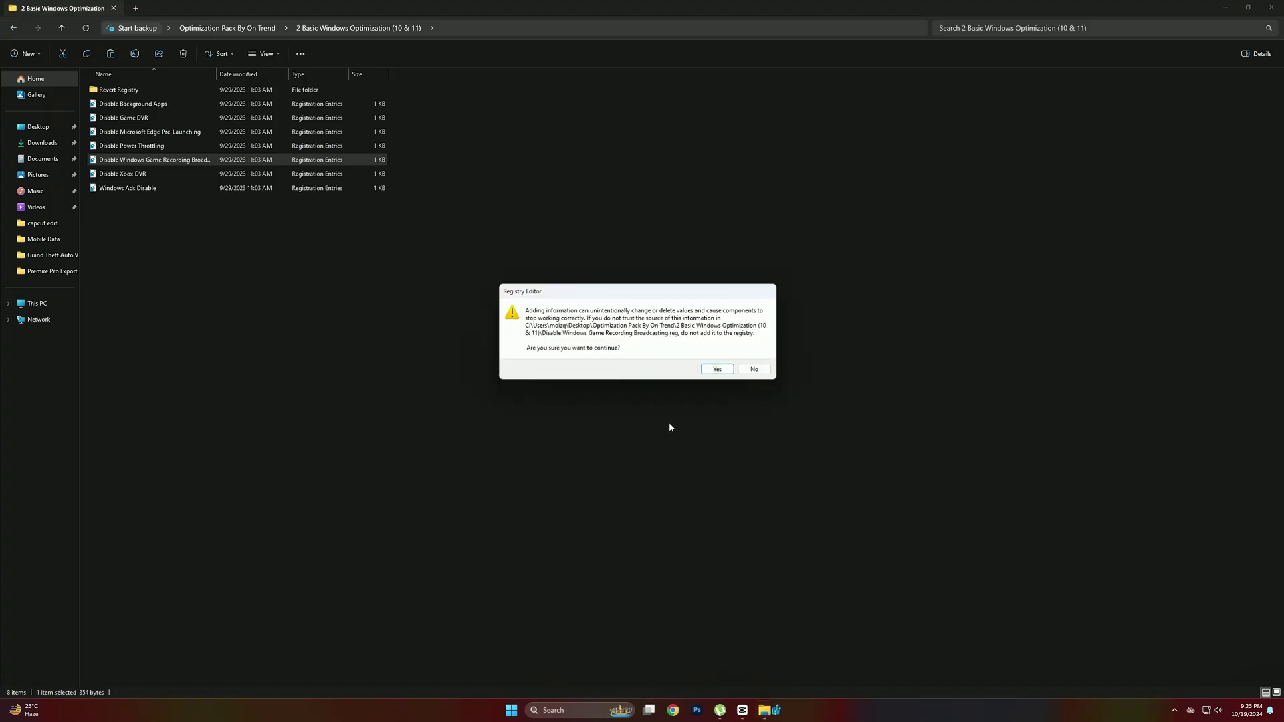
click(717, 370)
click(754, 361)
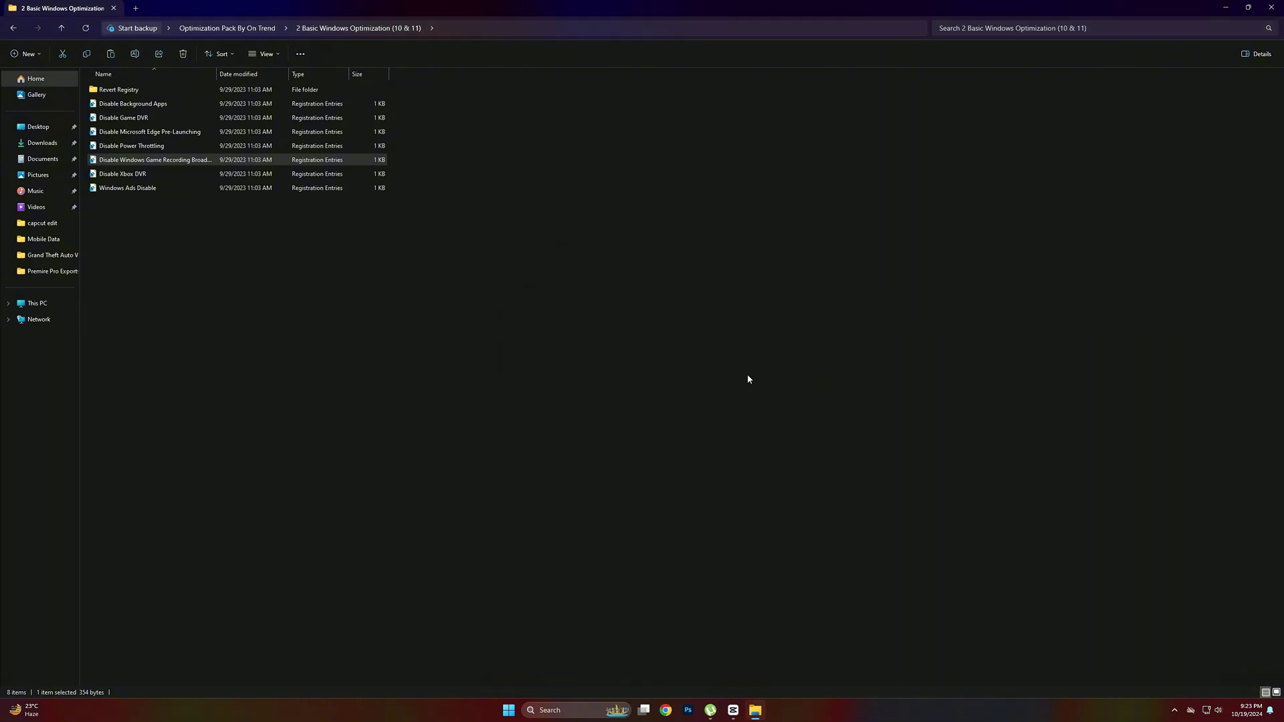
Merge the Disable Xbox DVR file into the registry
double_click(147, 175)
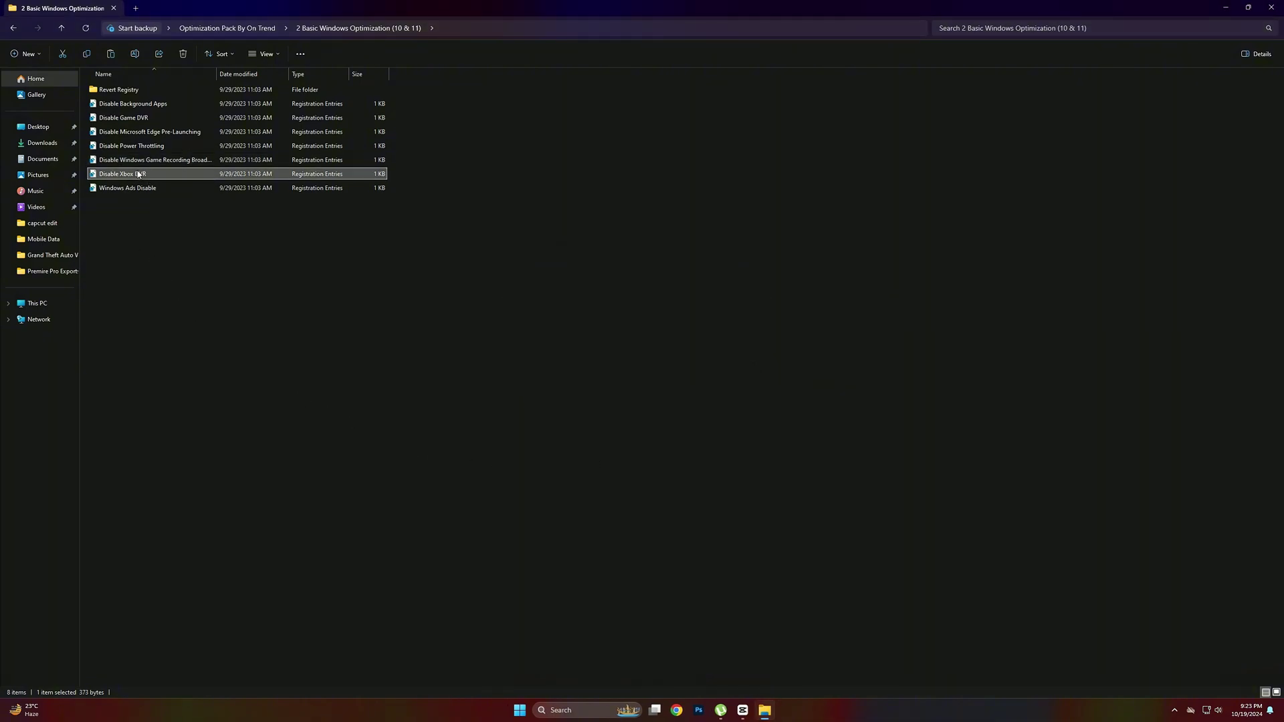
click(591, 434)
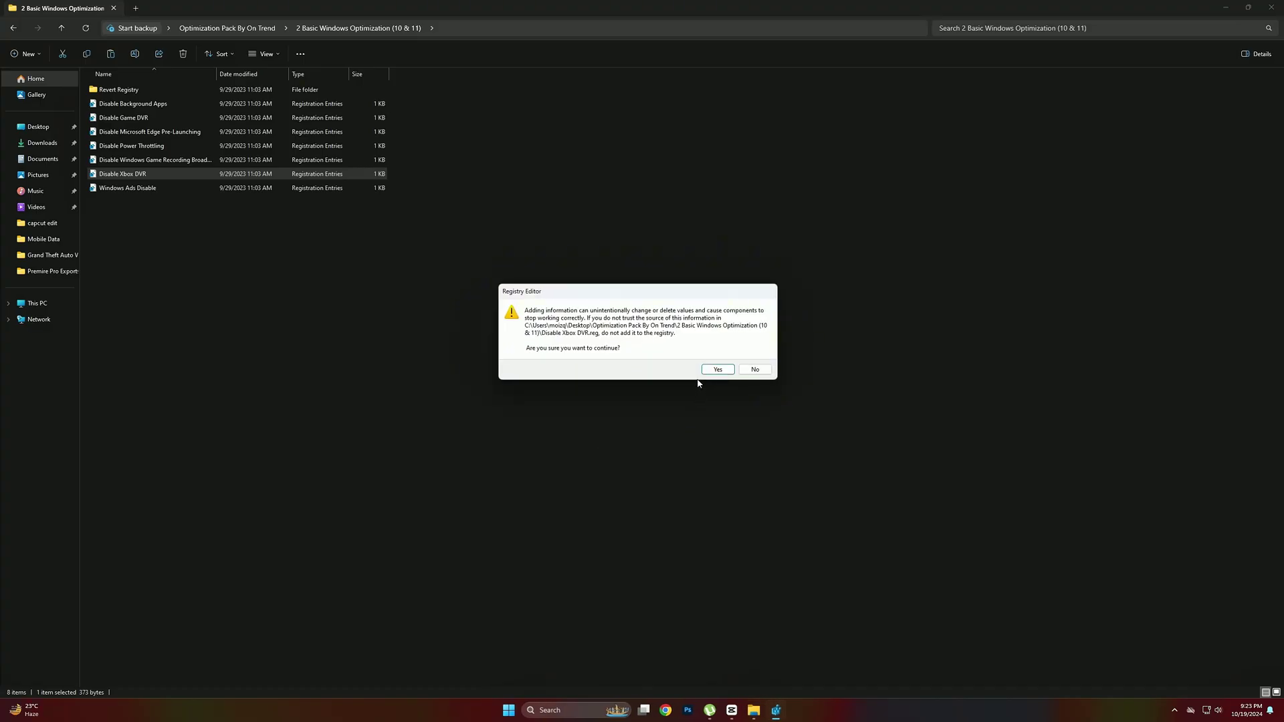
click(718, 369)
click(754, 361)
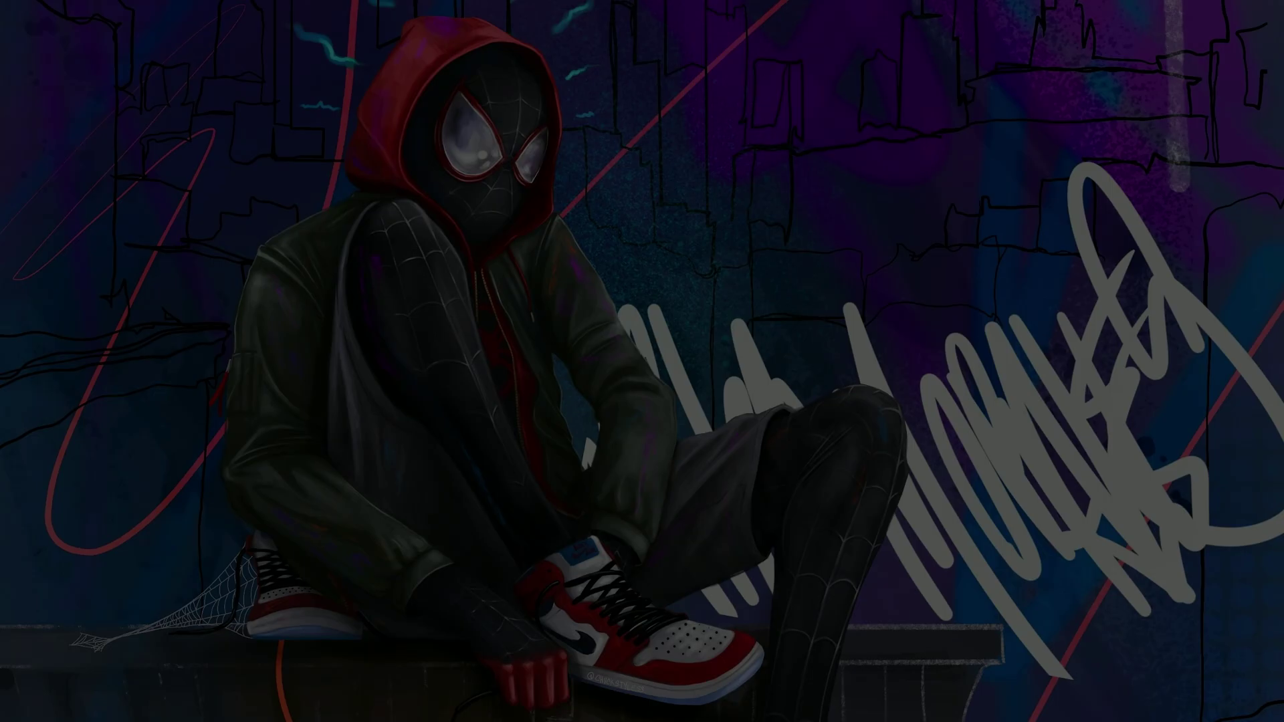
Merge the Windows Ads Disable file into the registry
click(588, 433)
click(720, 371)
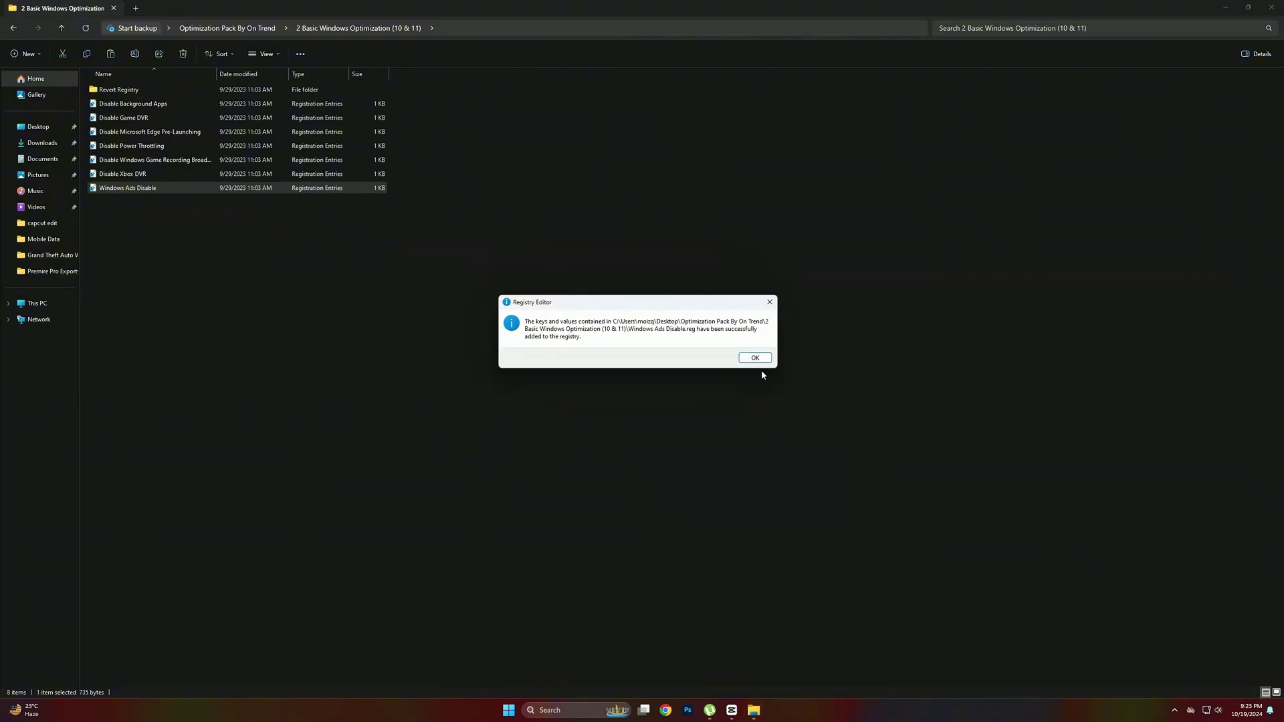
click(766, 362)
click(562, 388)
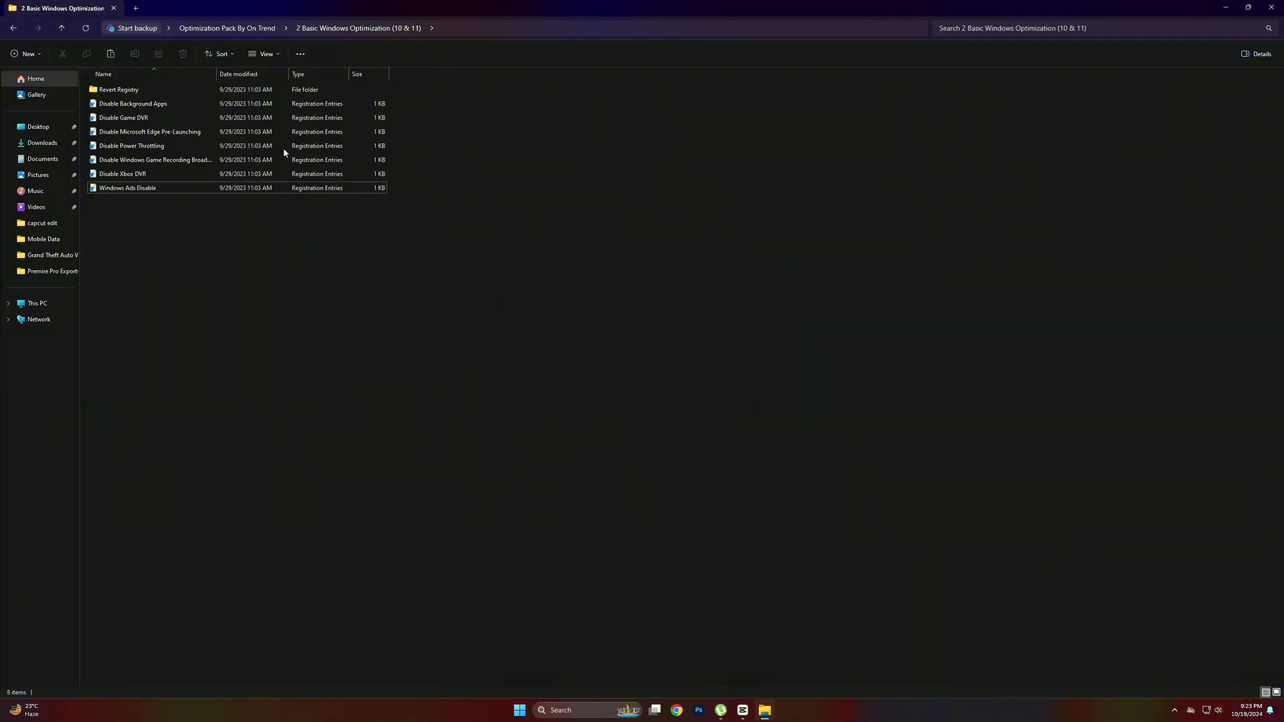
Open the Power Plans shortcut in the pack's 4 Power Plan folder and activate the High performance plan
click(12, 29)
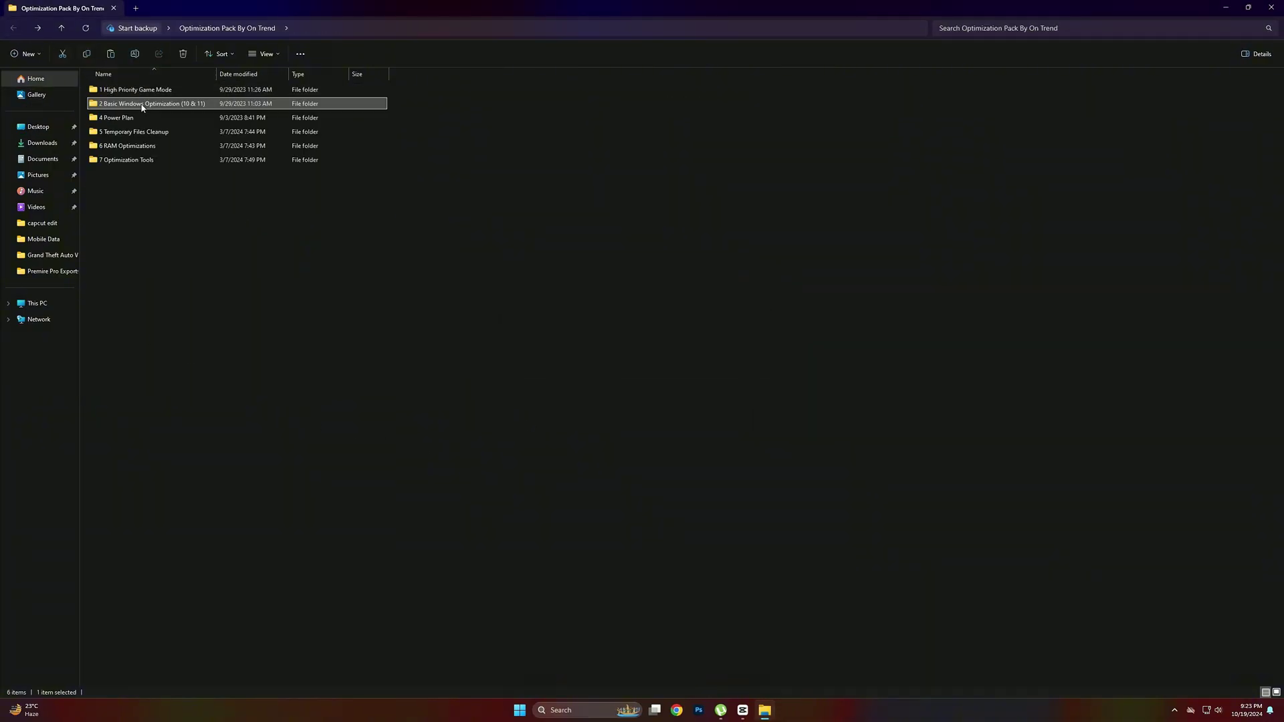
double_click(123, 119)
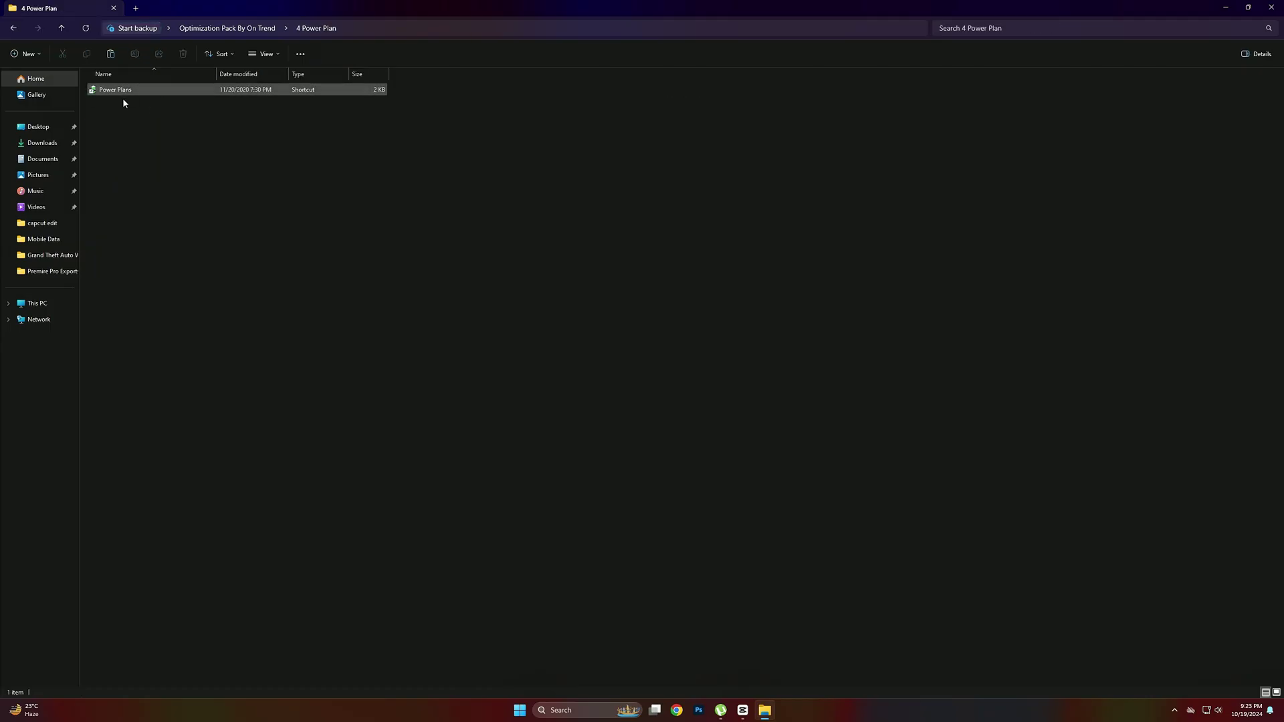
double_click(119, 89)
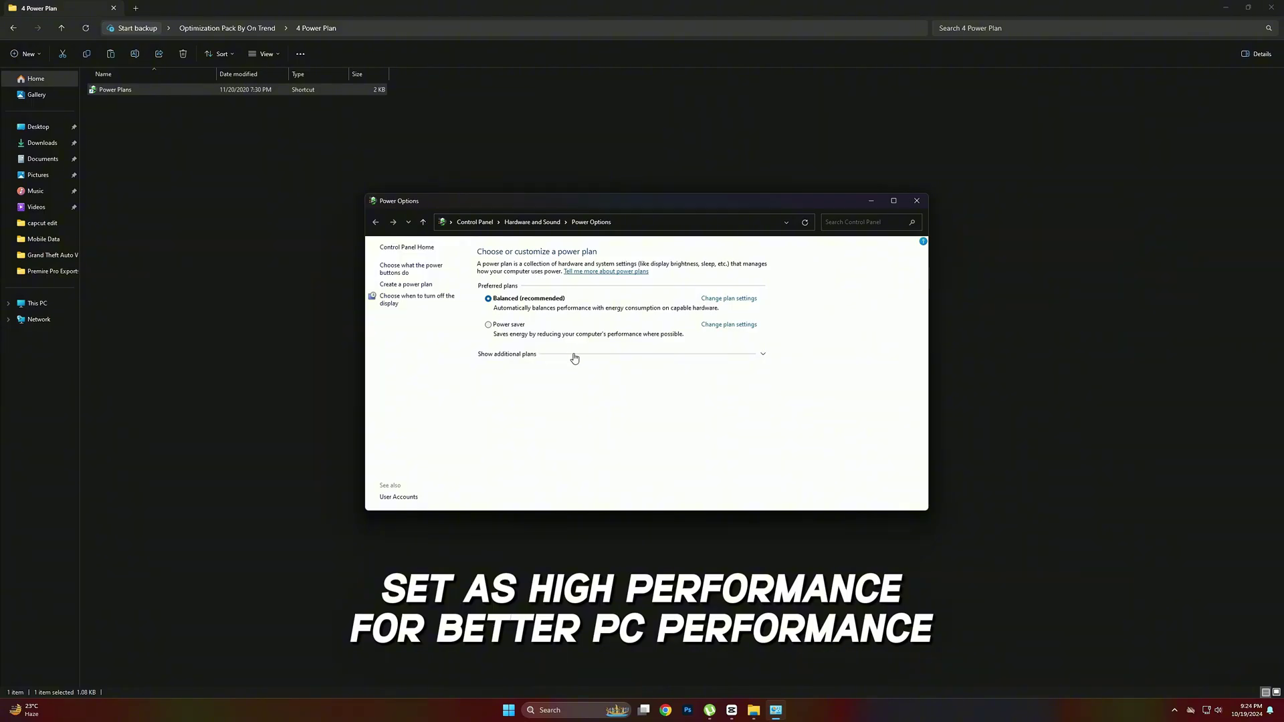
click(573, 358)
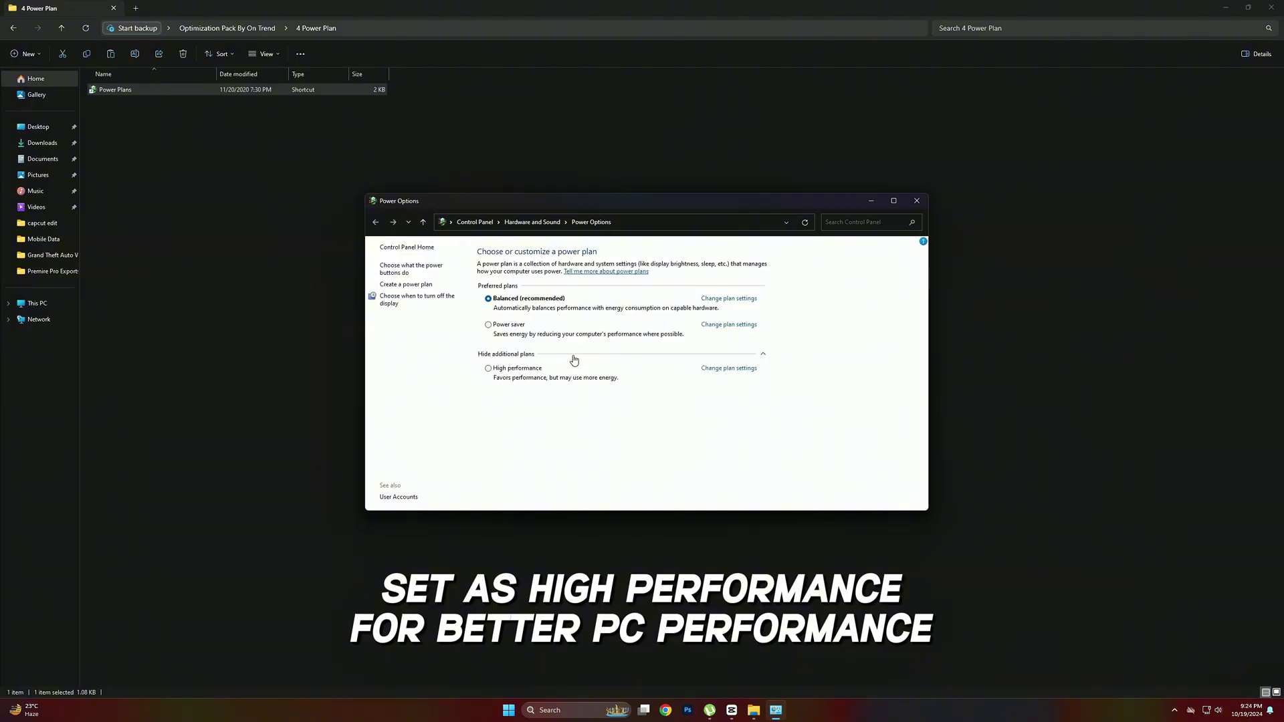
click(500, 368)
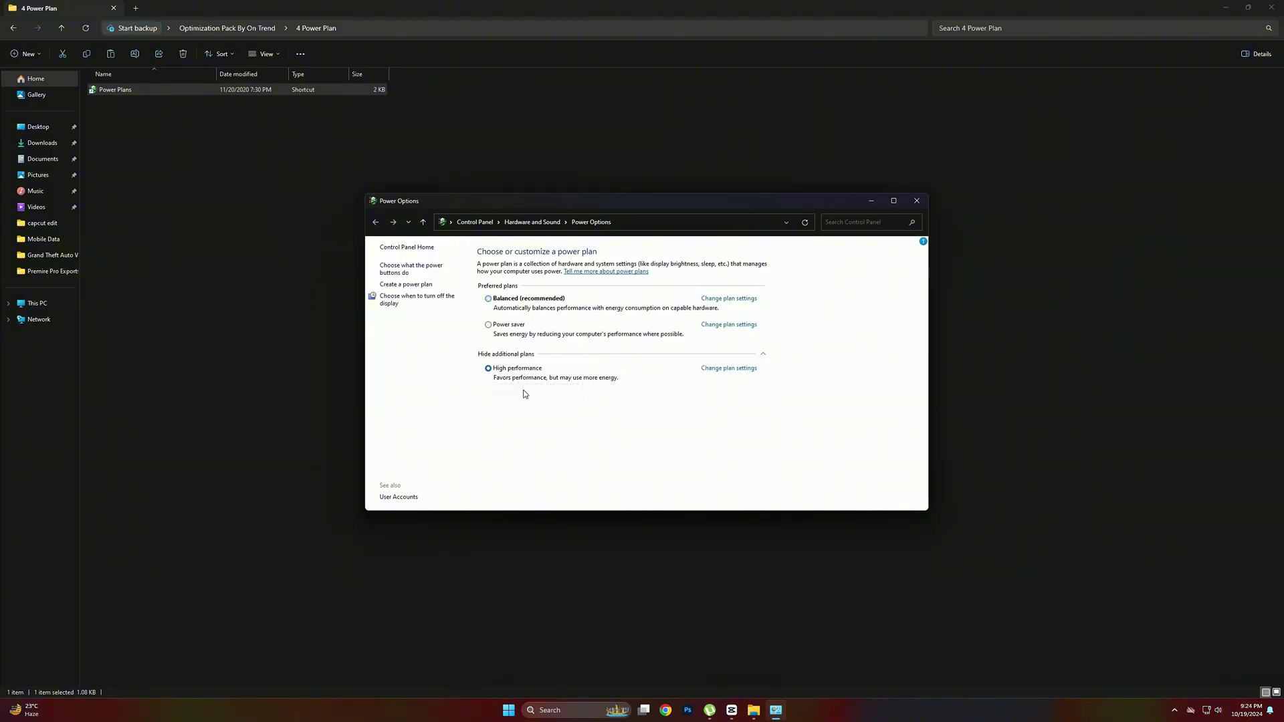
click(916, 201)
click(314, 231)
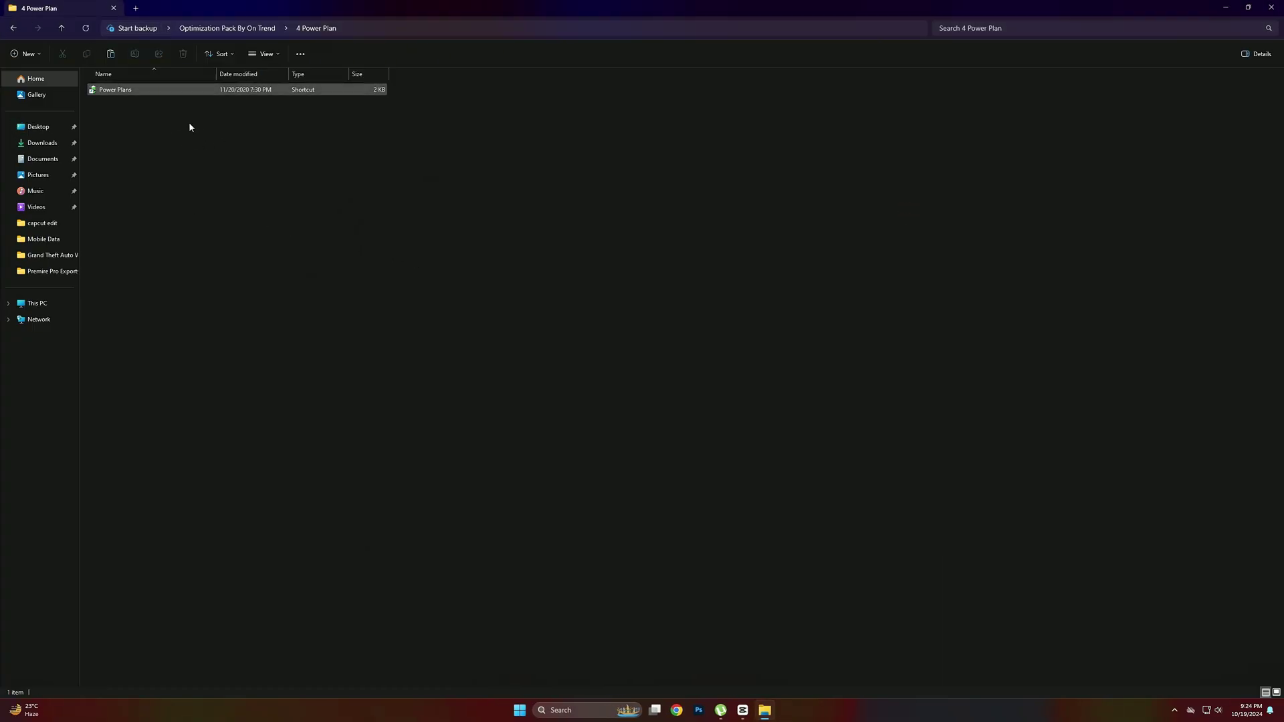
Run the Delete Update Cache script from the pack's 5 Temporary Files Cleanup folder
click(11, 29)
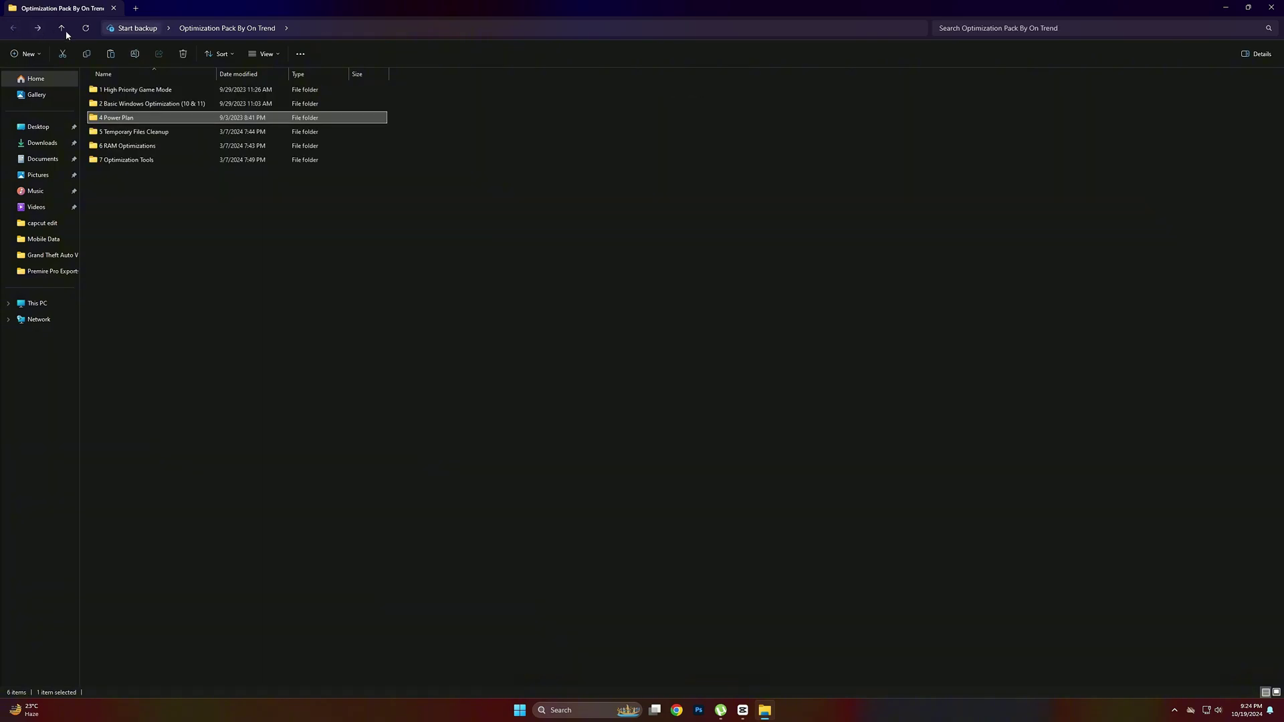
click(141, 134)
double_click(141, 134)
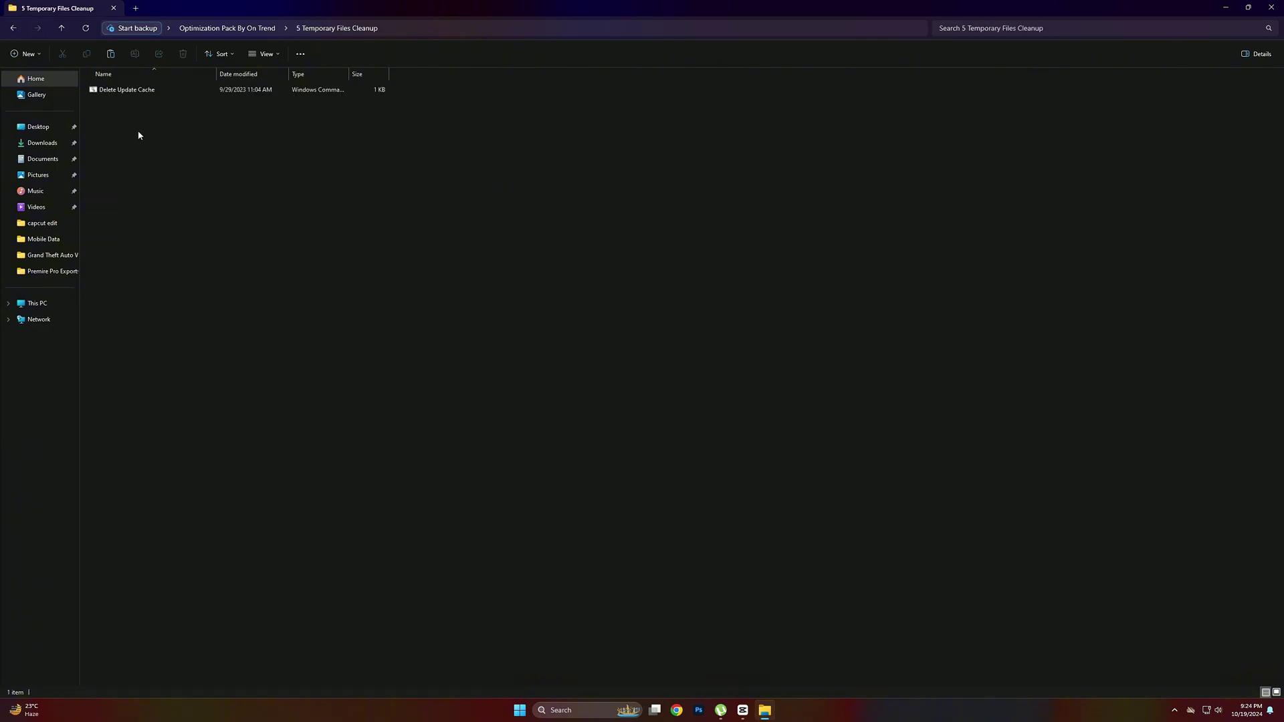
click(154, 93)
double_click(155, 91)
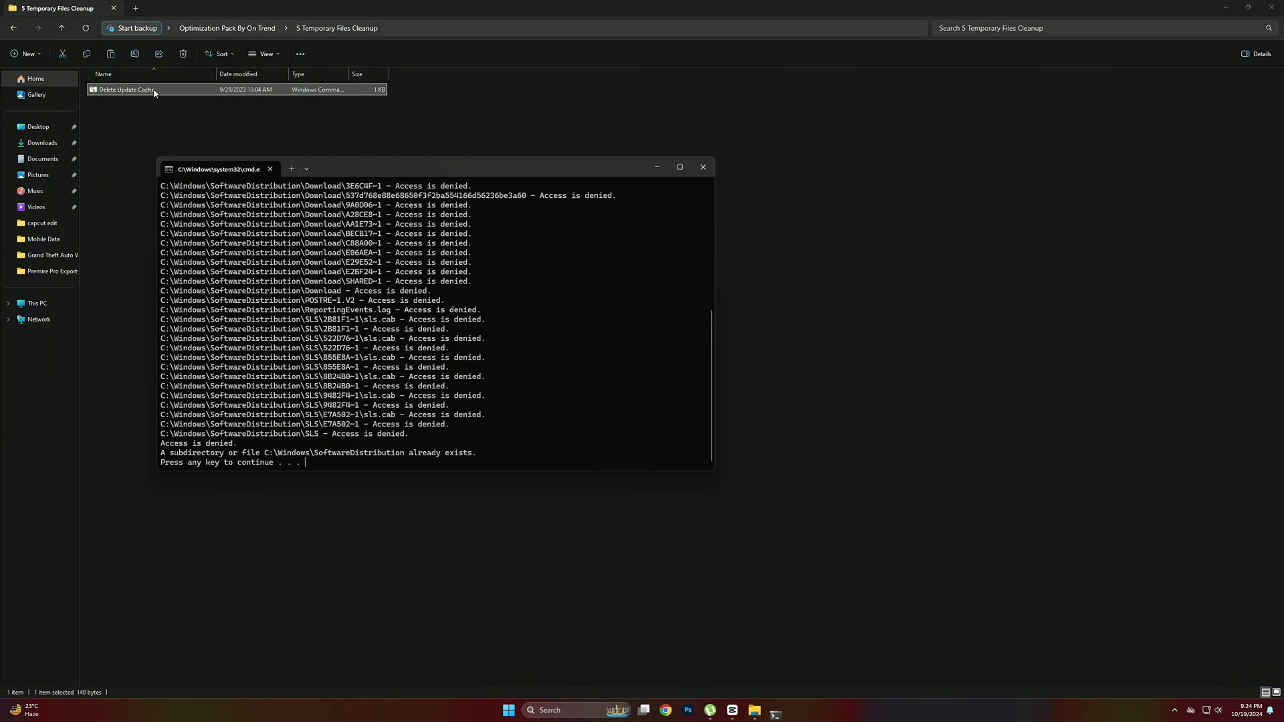
drag(307, 466, 162, 462)
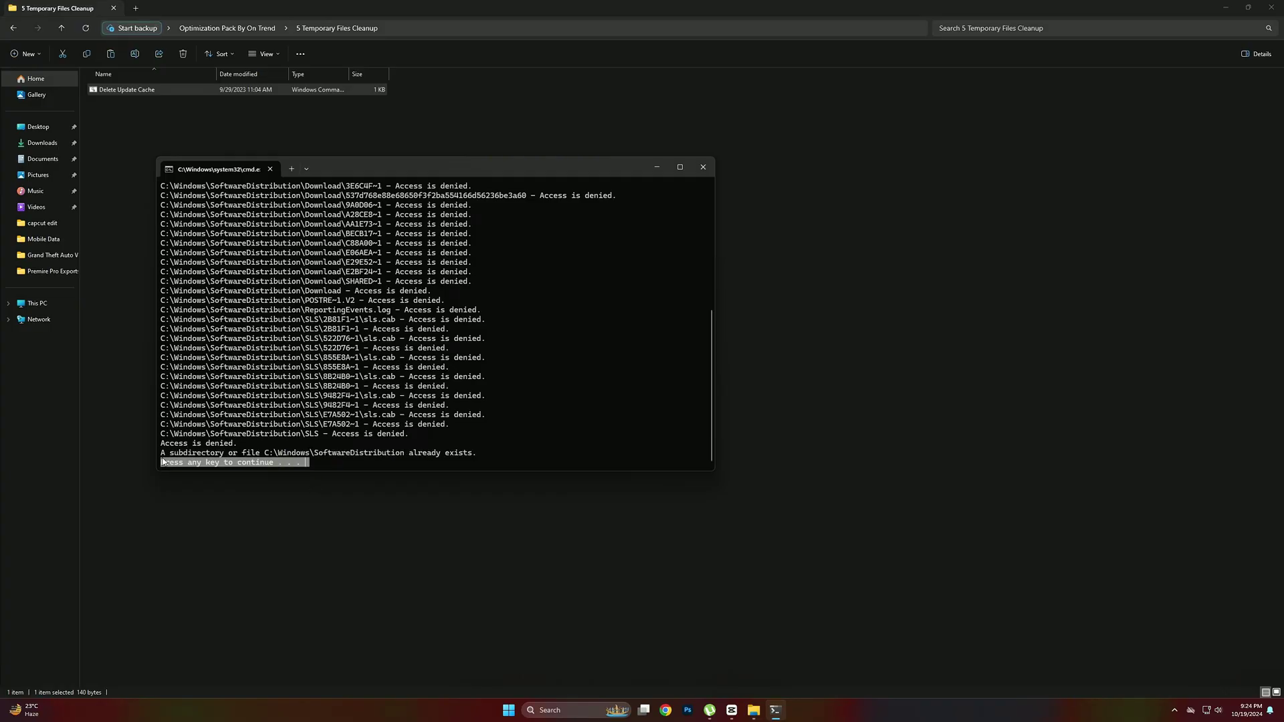